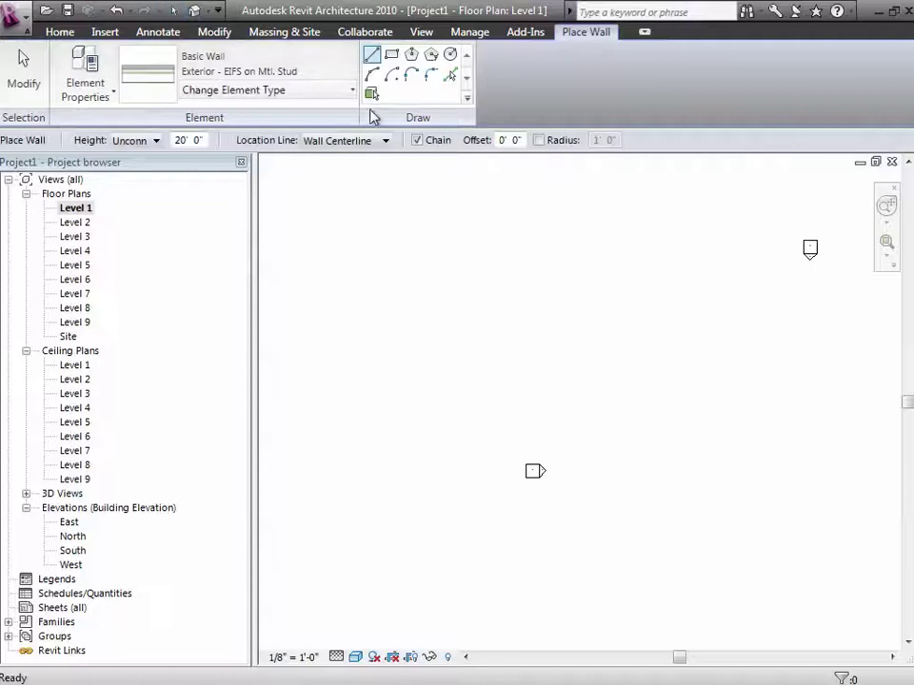
Draw a closed L-shaped outline of six Exterior - Brick on CMU walls on Level 1, with the lower horizontal wall 27' long
{"action": "left_click", "coordinate": [239, 94]}
{"action": "mouse_move", "coordinate": [410, 253]}
{"action": "left_mouse_down"}
{"action": "mouse_move", "coordinate": [411, 312]}
{"action": "mouse_move", "coordinate": [414, 202]}
{"action": "mouse_move", "coordinate": [410, 277]}
{"action": "mouse_move", "coordinate": [411, 246]}
{"action": "left_mouse_up"}
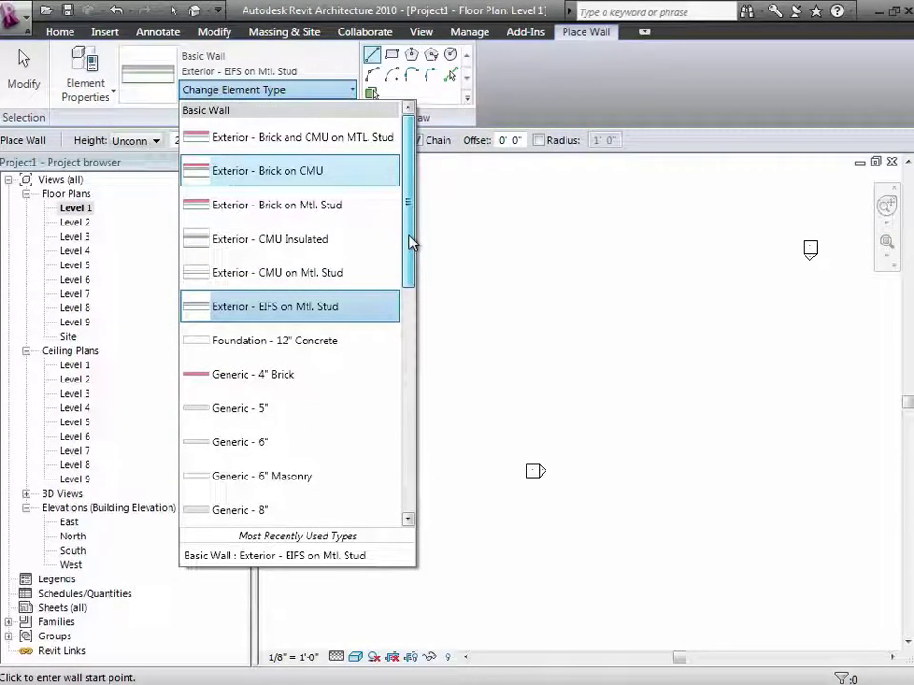
{"action": "left_click", "coordinate": [310, 173]}
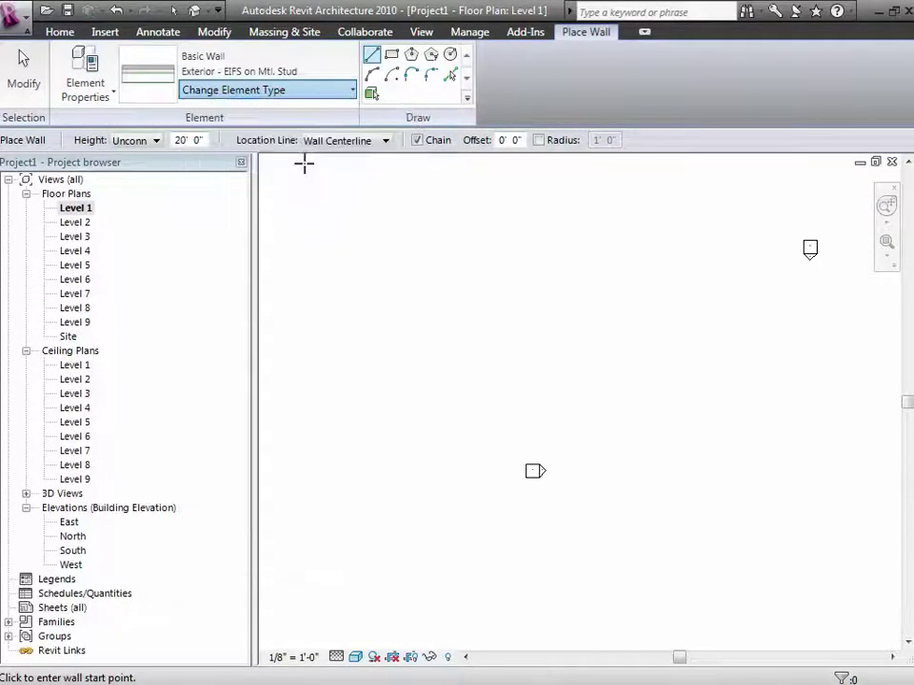
{"action": "left_click", "coordinate": [601, 344]}
{"action": "left_click", "coordinate": [794, 346]}
{"action": "left_click", "coordinate": [794, 430]}
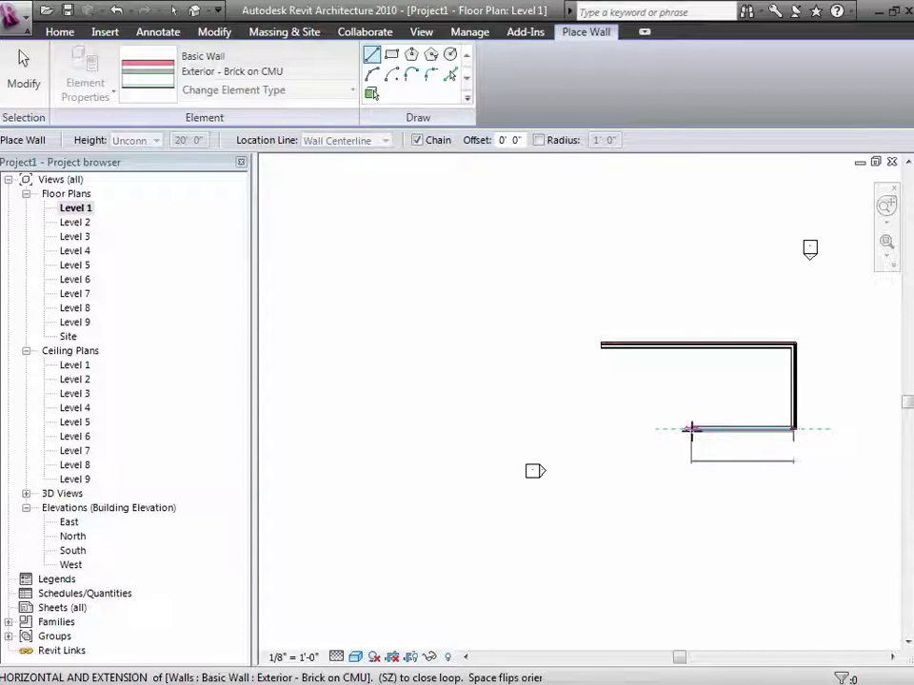
{"action": "left_click", "coordinate": [691, 430]}
{"action": "left_click", "coordinate": [692, 494]}
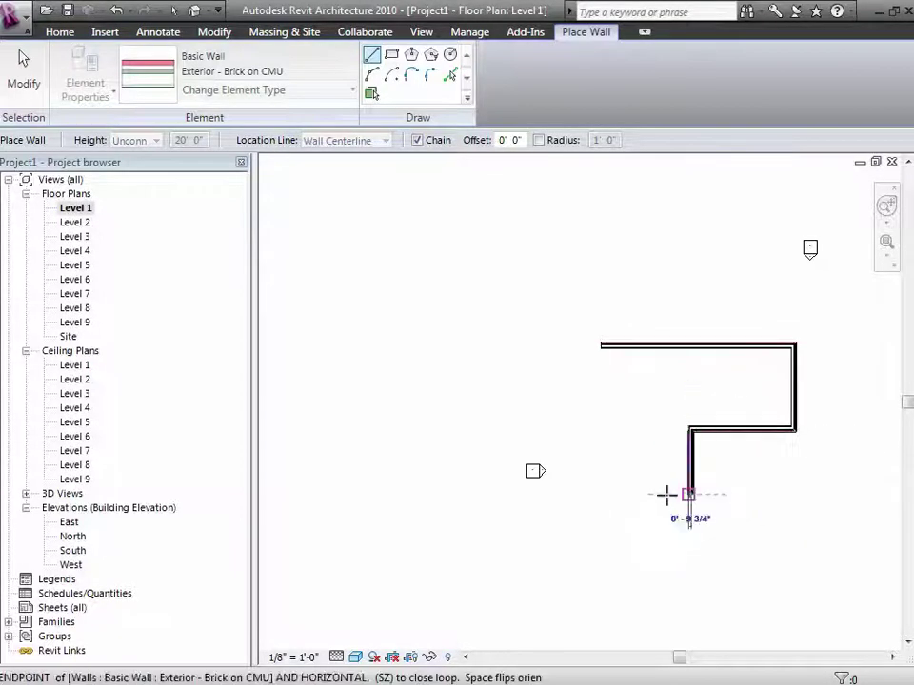
{"action": "left_click", "coordinate": [601, 494]}
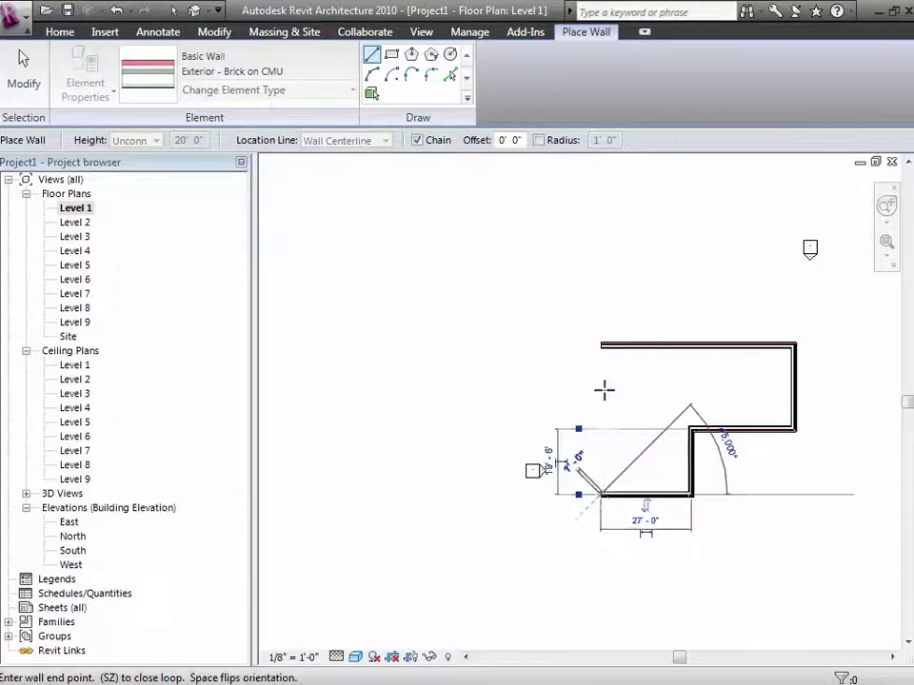
{"action": "left_click", "coordinate": [601, 344]}
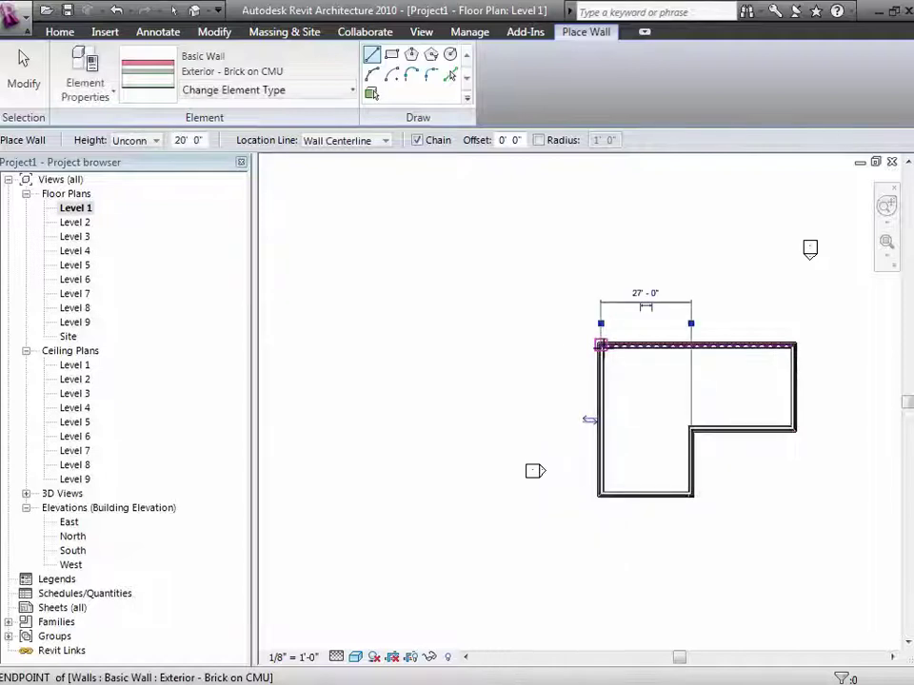
{"action": "left_click", "coordinate": [23, 74]}
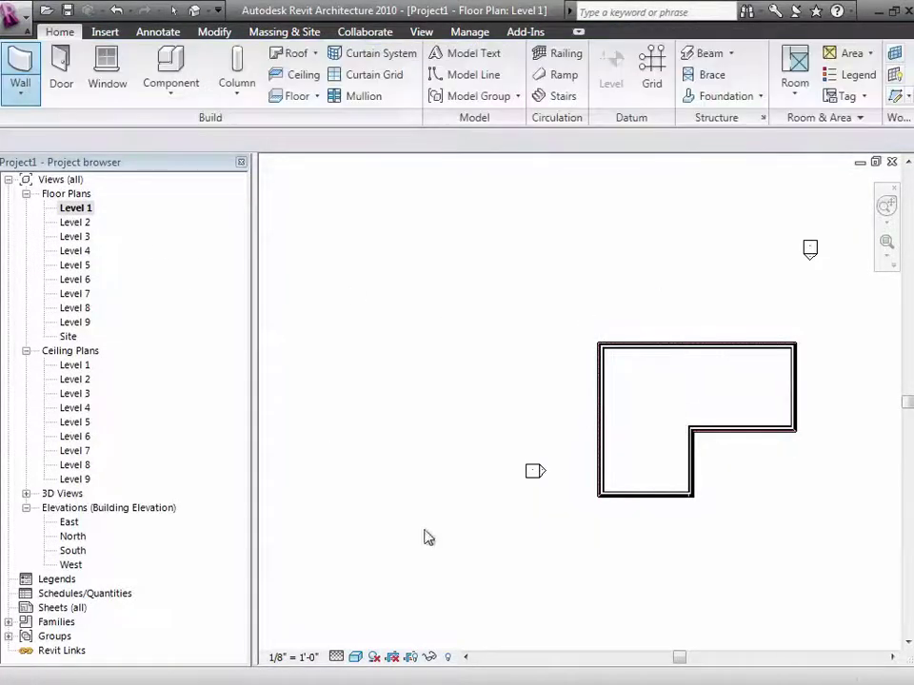
Select the whole chain of walls and set its top constraint to Up to level: Level 2
{"action": "key", "text": "Tab"}
{"action": "left_click", "coordinate": [705, 358]}
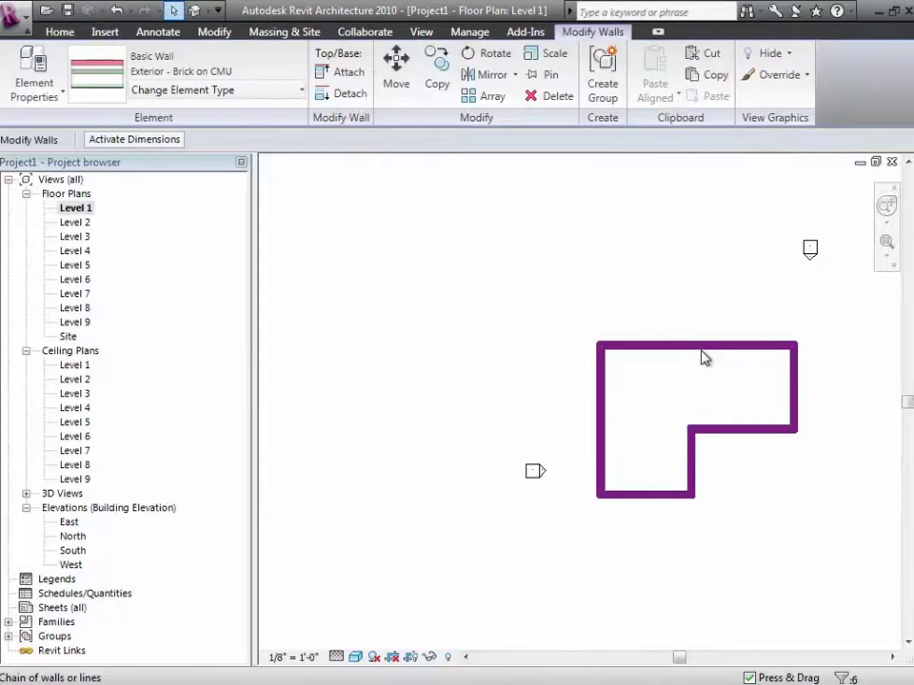
{"action": "left_click", "coordinate": [60, 99]}
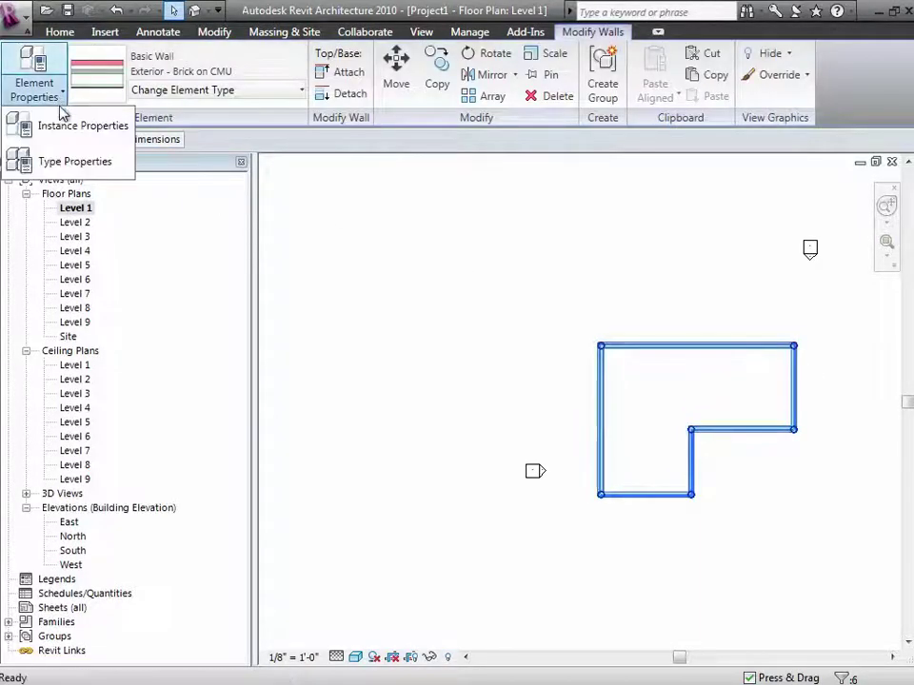
{"action": "left_click", "coordinate": [59, 125]}
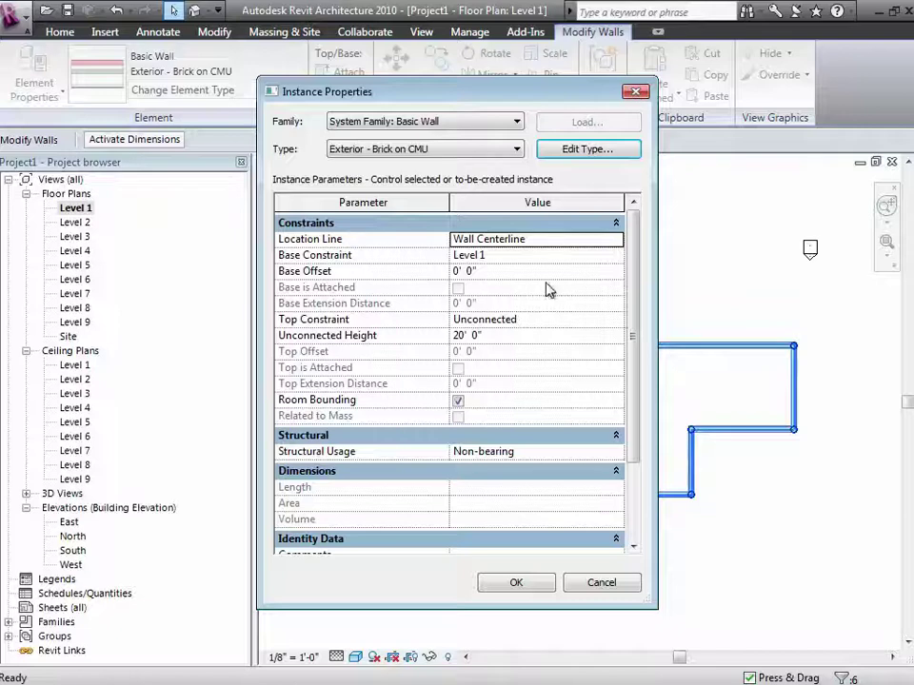
{"action": "left_click", "coordinate": [617, 322]}
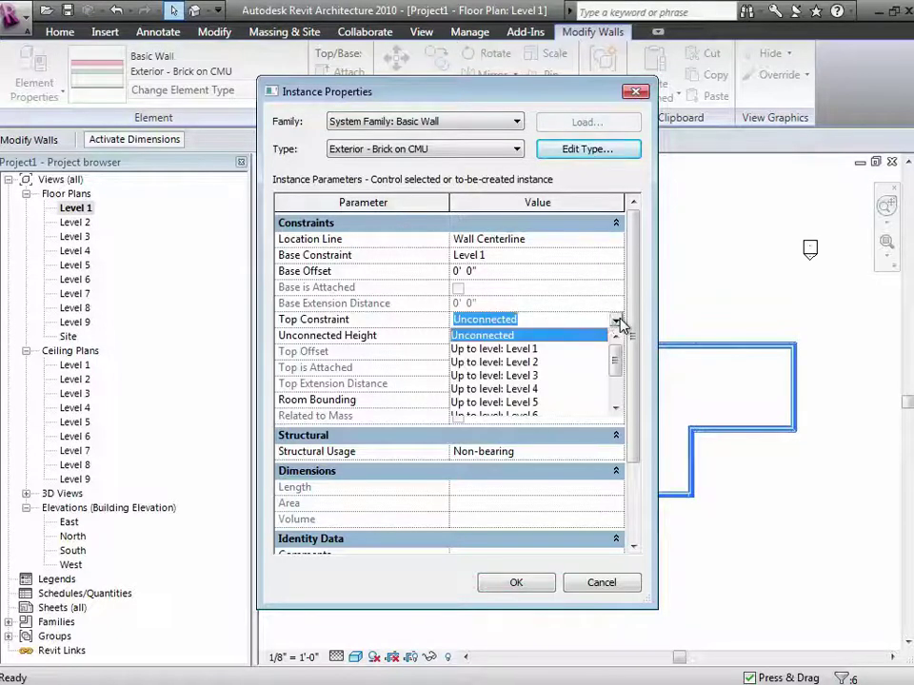
{"action": "left_click", "coordinate": [545, 363]}
{"action": "left_click", "coordinate": [545, 592]}
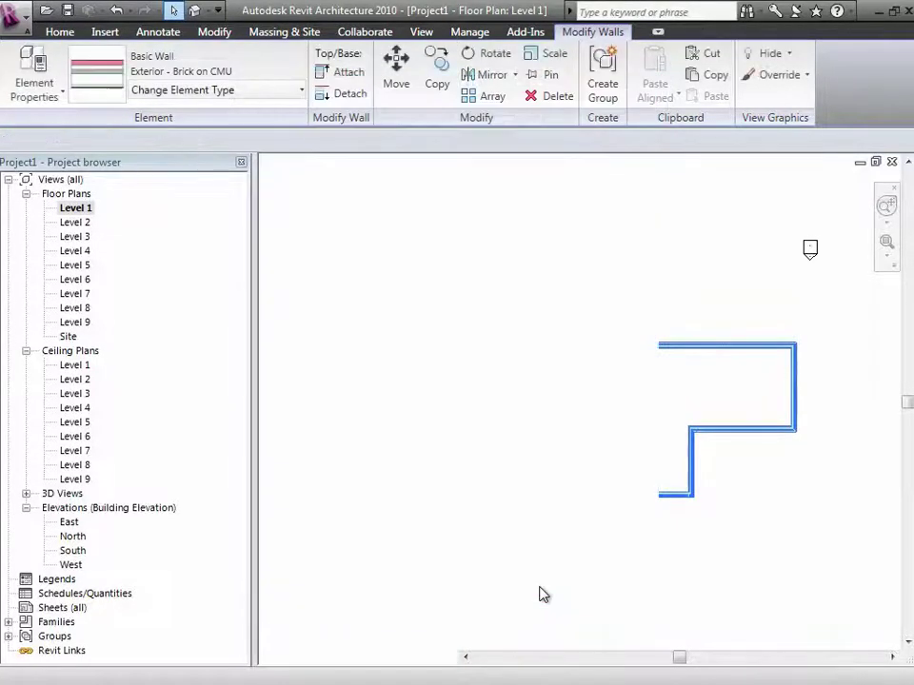
{"action": "left_click", "coordinate": [533, 595]}
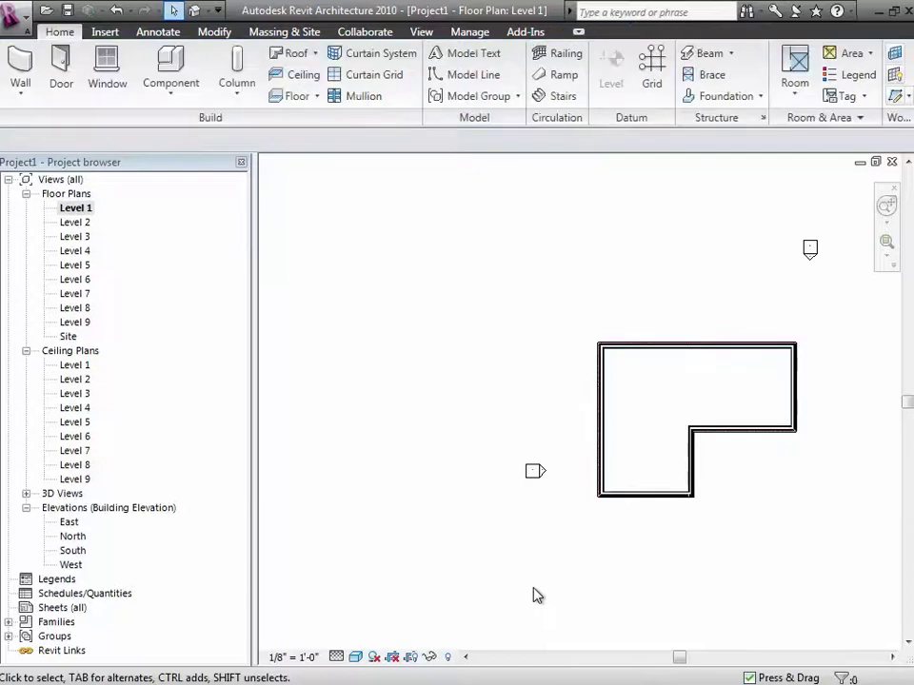
Rename Level 2 as Roof in the South elevation, renaming the corresponding views too
{"action": "double_click", "coordinate": [77, 550]}
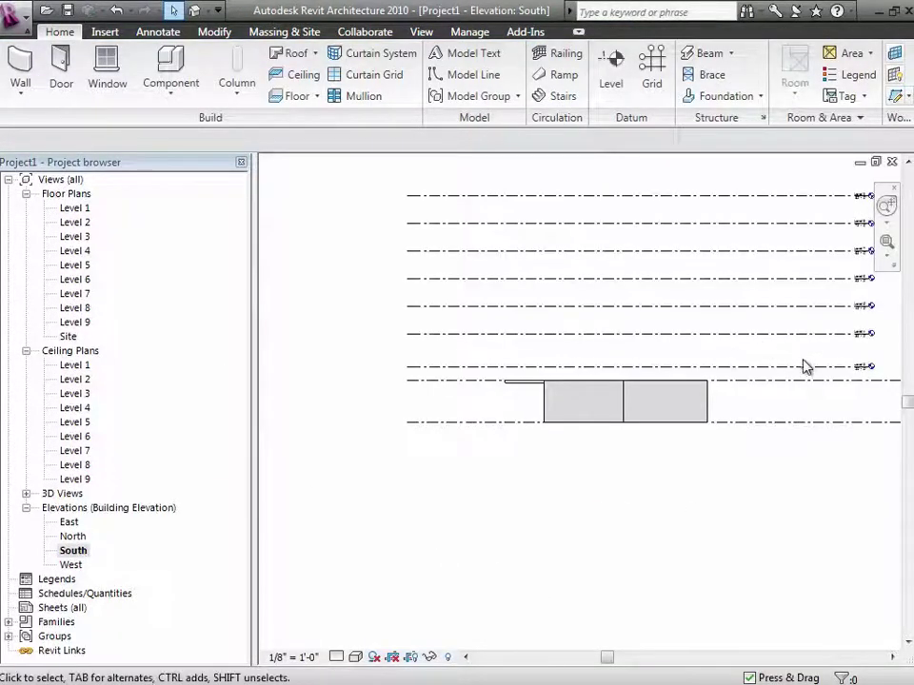
{"action": "left_click", "coordinate": [810, 387]}
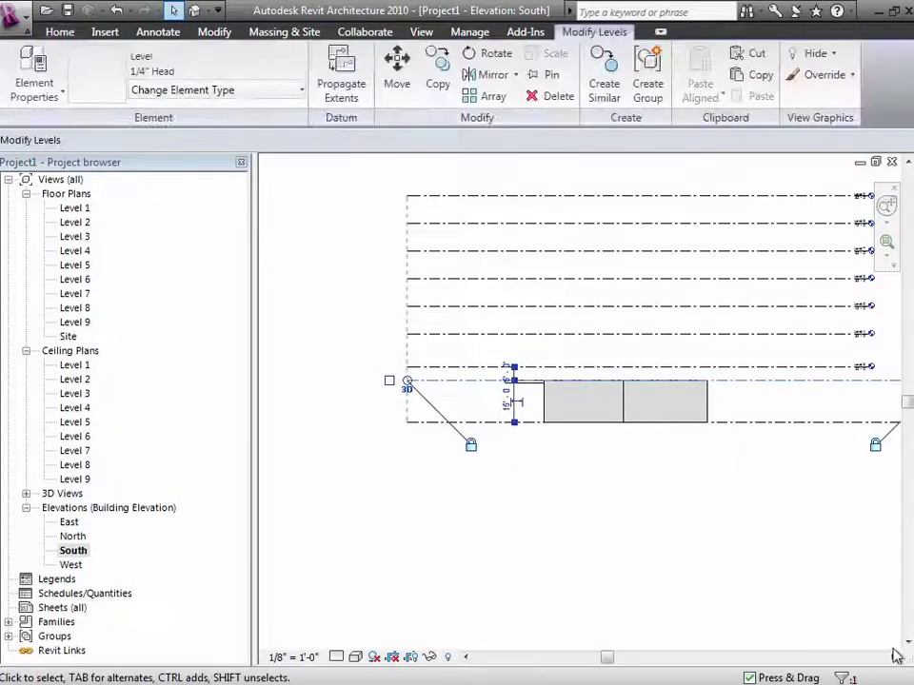
{"action": "left_click", "coordinate": [893, 656]}
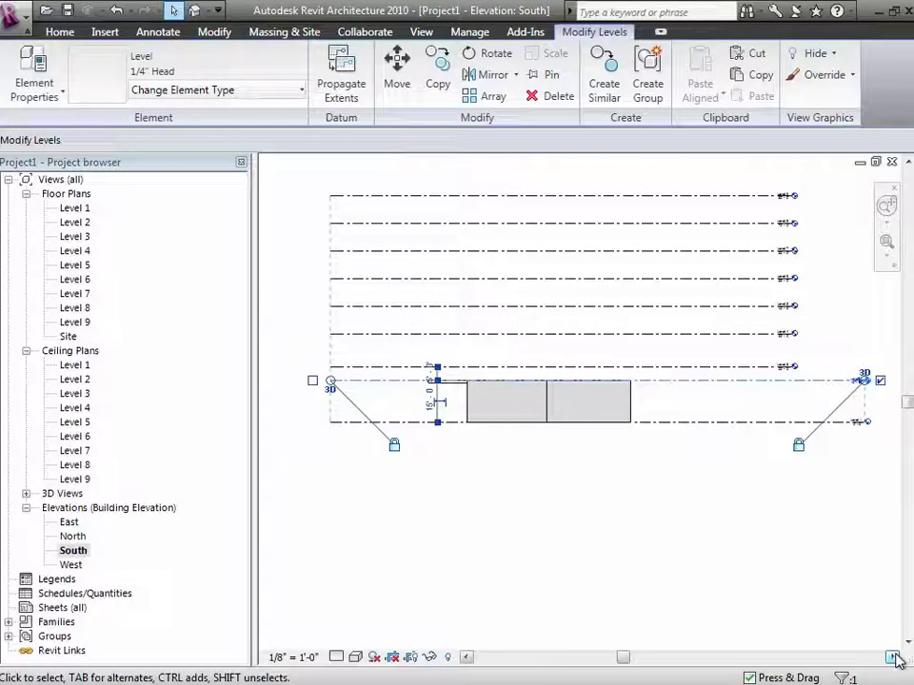
{"action": "left_click", "coordinate": [886, 242]}
{"action": "left_click_drag", "start_coordinate": [838, 355], "coordinate": [879, 446]}
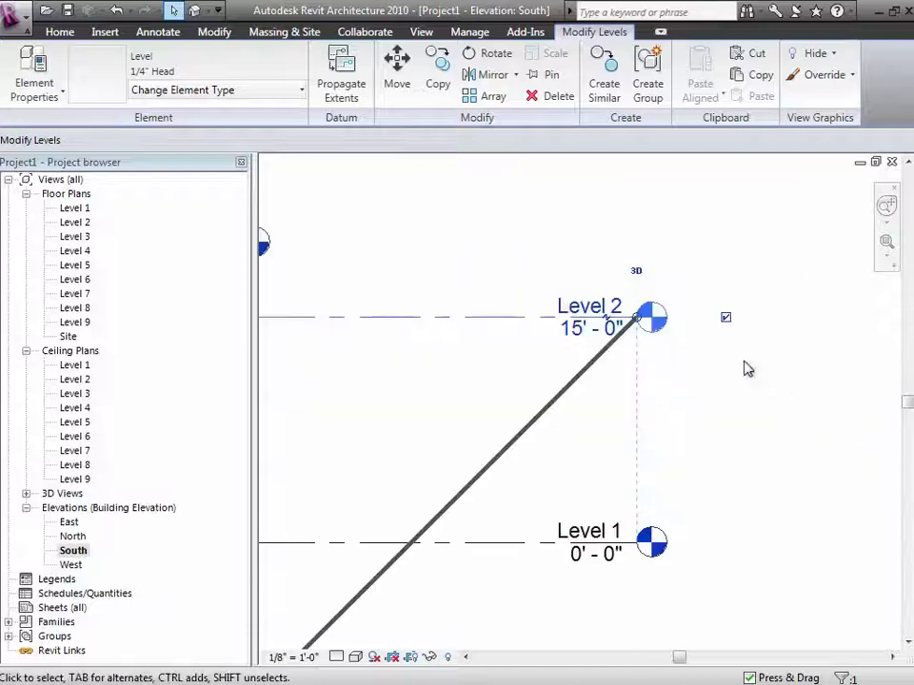
{"action": "left_click", "coordinate": [578, 307]}
{"action": "left_click", "coordinate": [578, 308]}
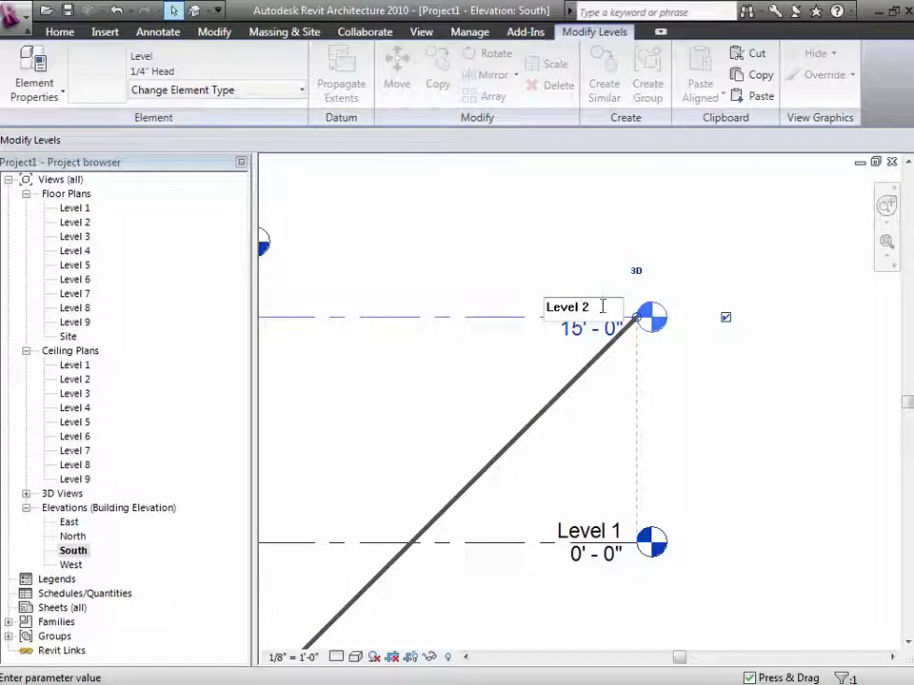
{"action": "left_click_drag", "start_coordinate": [603, 305], "coordinate": [512, 306]}
{"action": "type", "text": "Roof"}
{"action": "key", "text": "Return"}
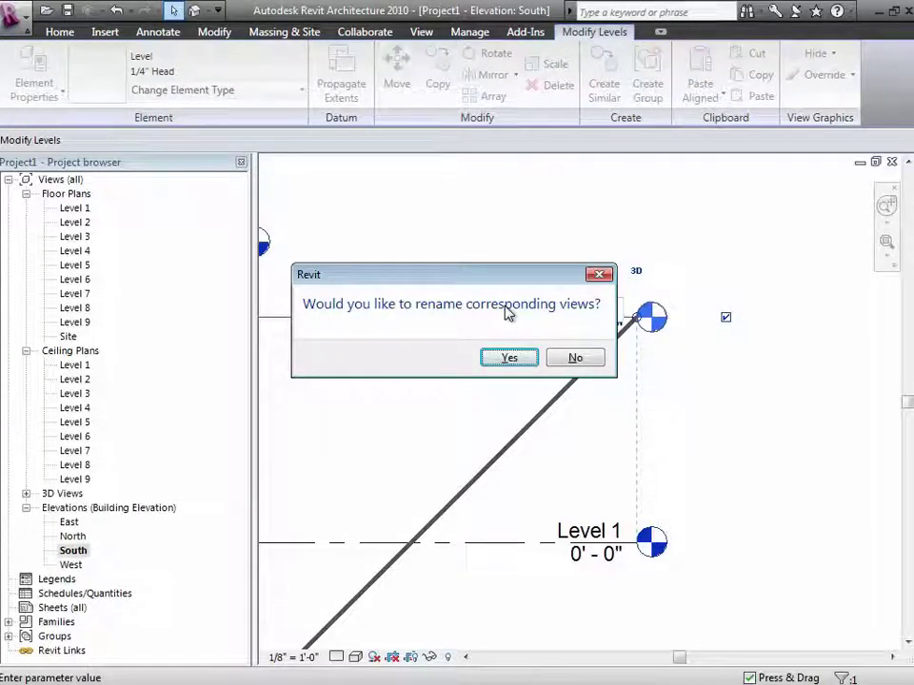
{"action": "left_click", "coordinate": [506, 360]}
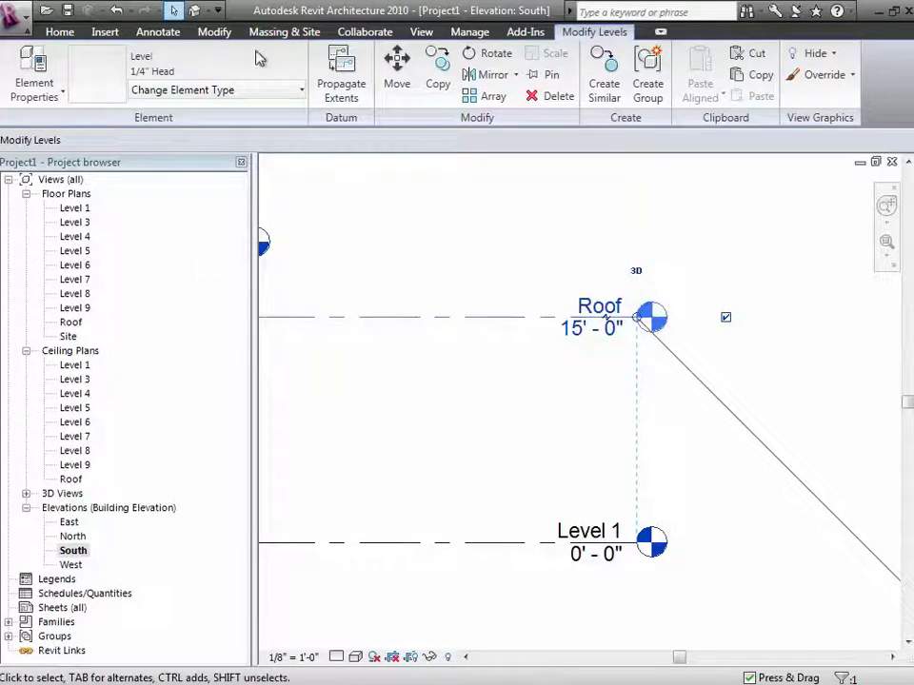
{"action": "left_click", "coordinate": [188, 8]}
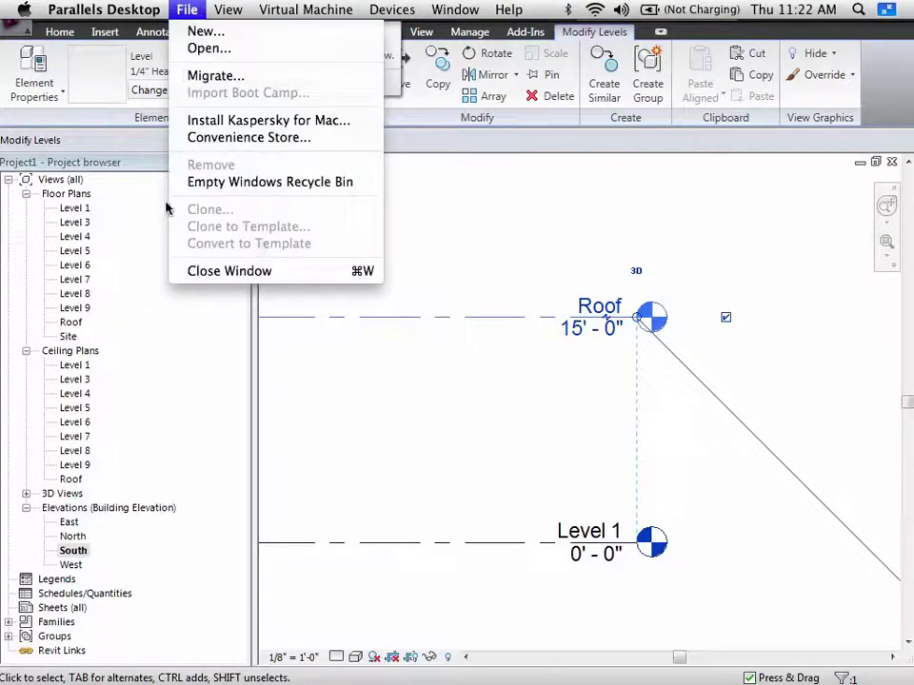
{"action": "left_click", "coordinate": [168, 207]}
{"action": "left_click", "coordinate": [187, 7]}
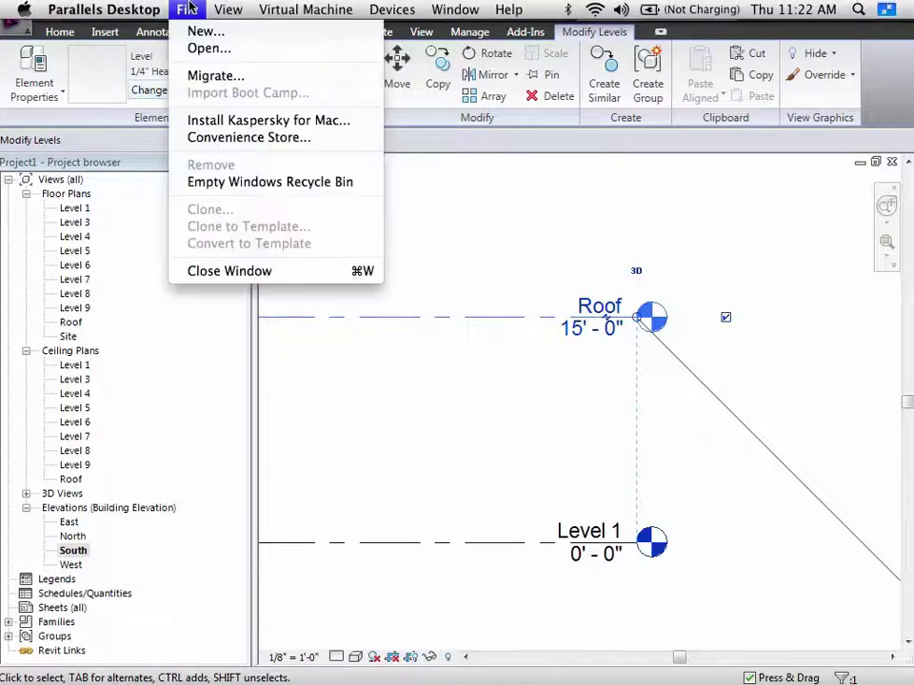
{"action": "left_click", "coordinate": [158, 229]}
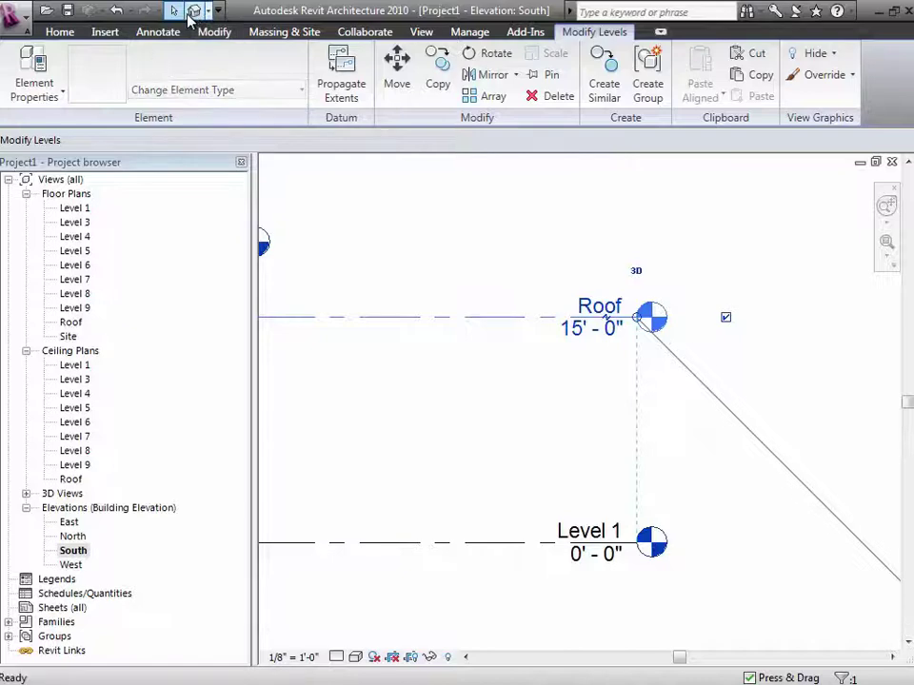
Open the default 3D view and delete the flat slab crossing over the walls
{"action": "left_click", "coordinate": [191, 12]}
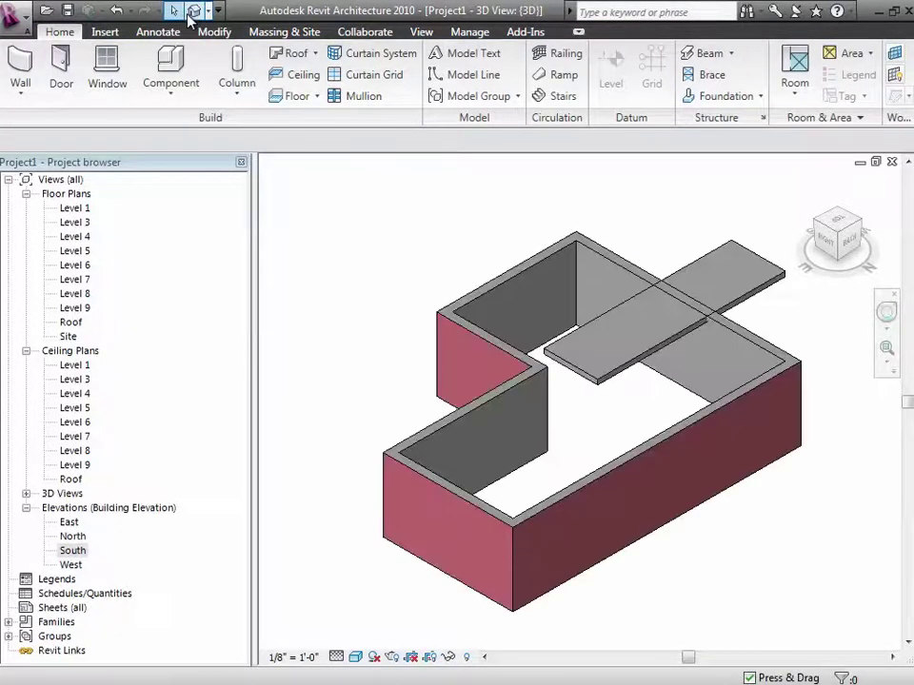
{"action": "left_click", "coordinate": [745, 310]}
{"action": "key", "text": "Delete"}
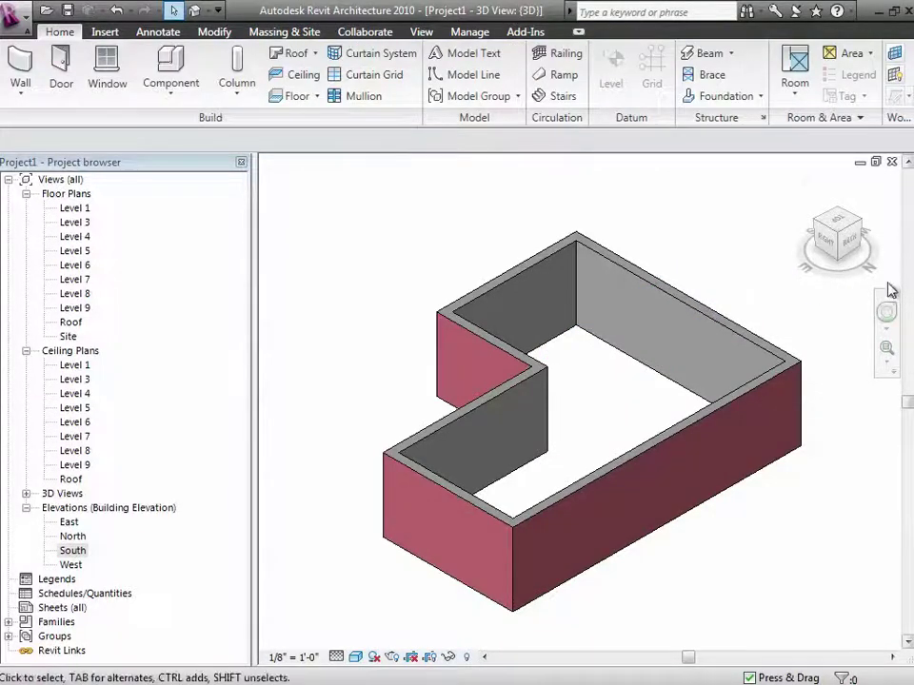
Start a roof by footprint and move it to the Roof level
{"action": "left_click", "coordinate": [887, 311]}
{"action": "left_click_drag", "start_coordinate": [294, 459], "coordinate": [504, 462]}
{"action": "left_click", "coordinate": [887, 311]}
{"action": "left_click_drag", "start_coordinate": [794, 419], "coordinate": [514, 409]}
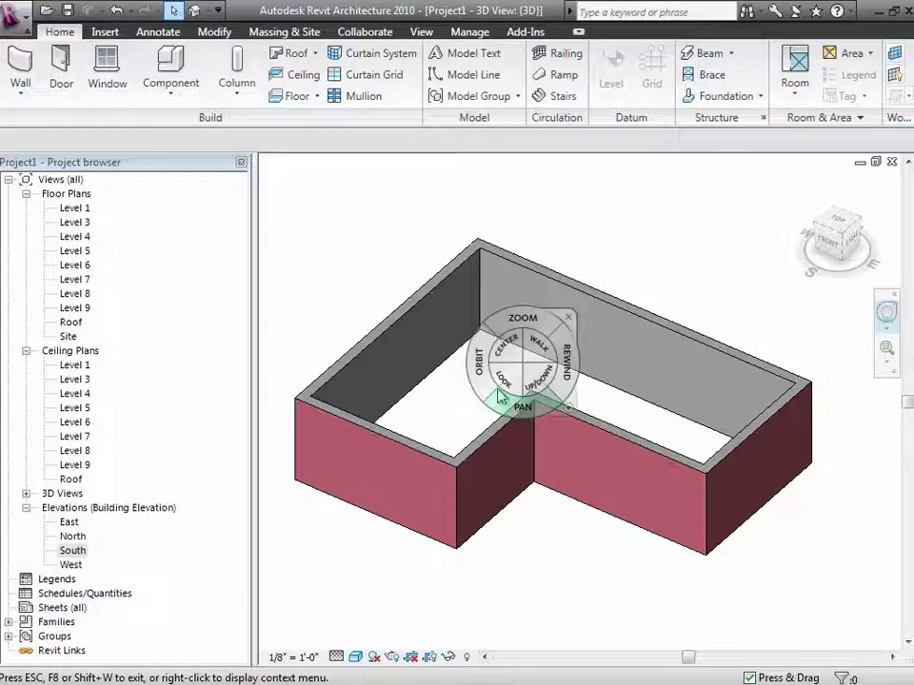
{"action": "key", "text": "Escape"}
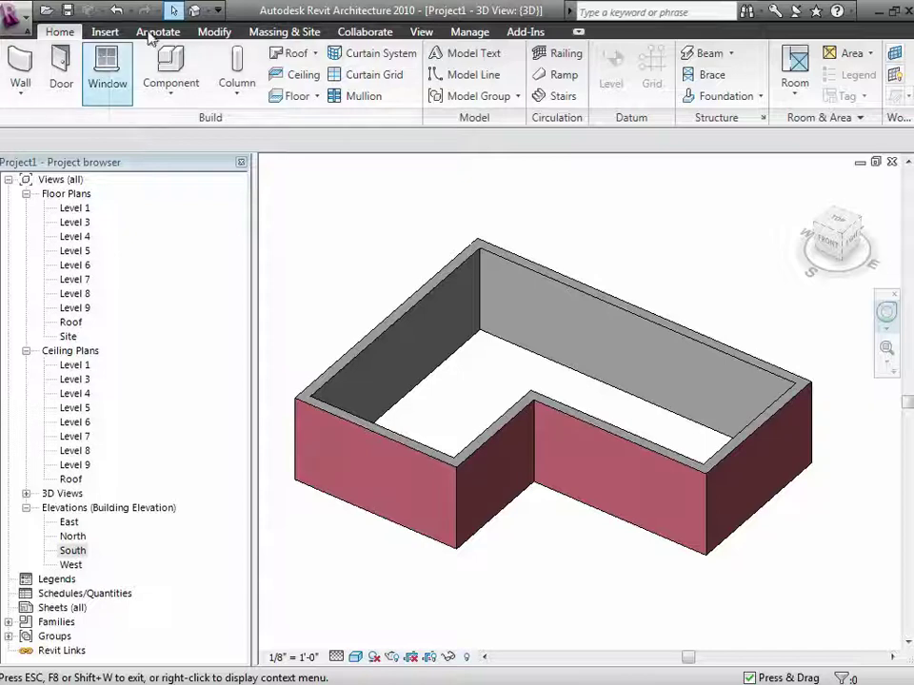
{"action": "left_click", "coordinate": [294, 53]}
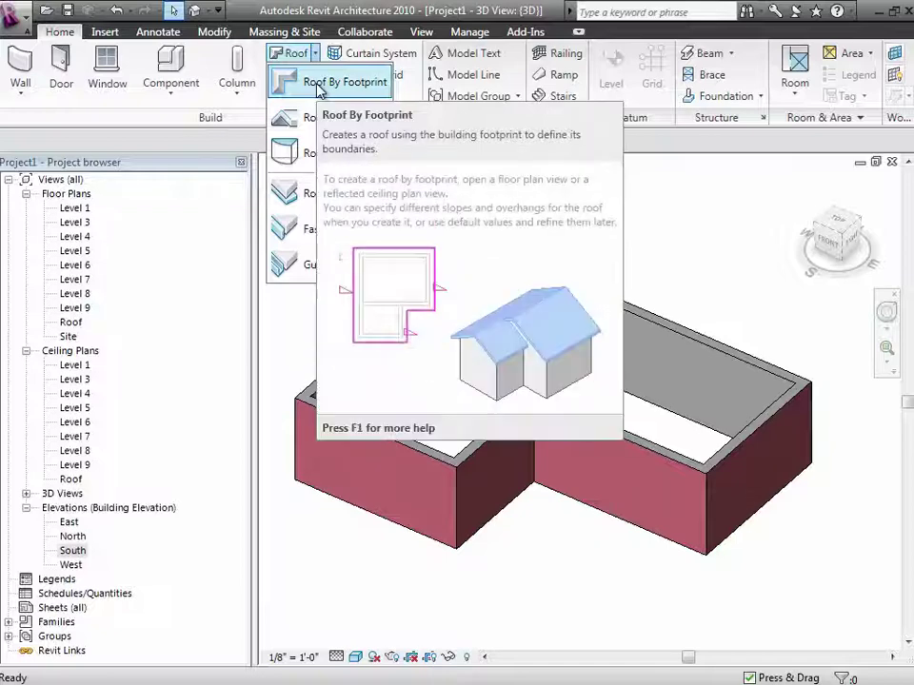
{"action": "left_click", "coordinate": [319, 86]}
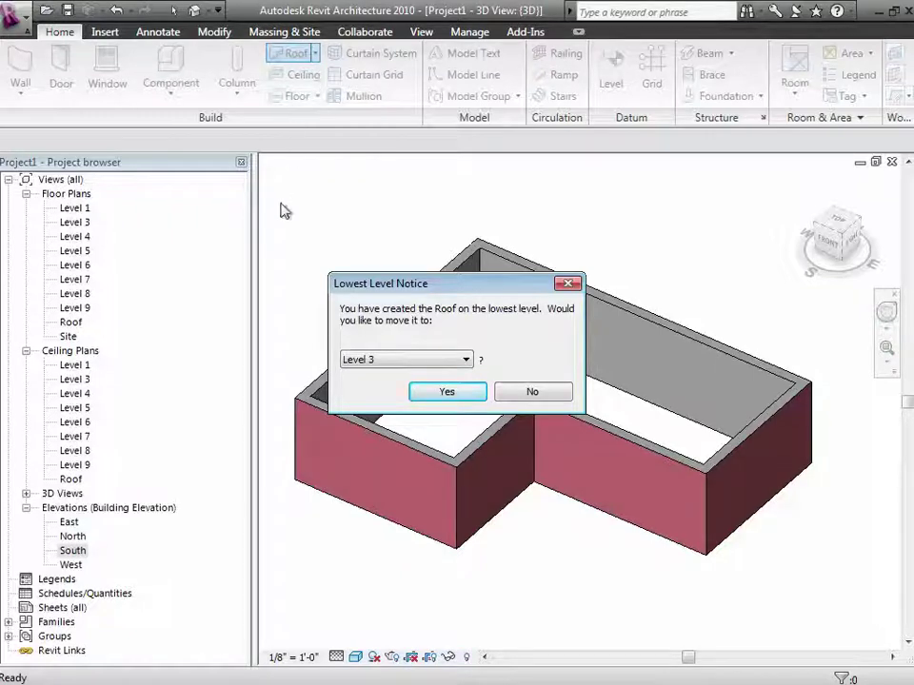
{"action": "left_click", "coordinate": [378, 363]}
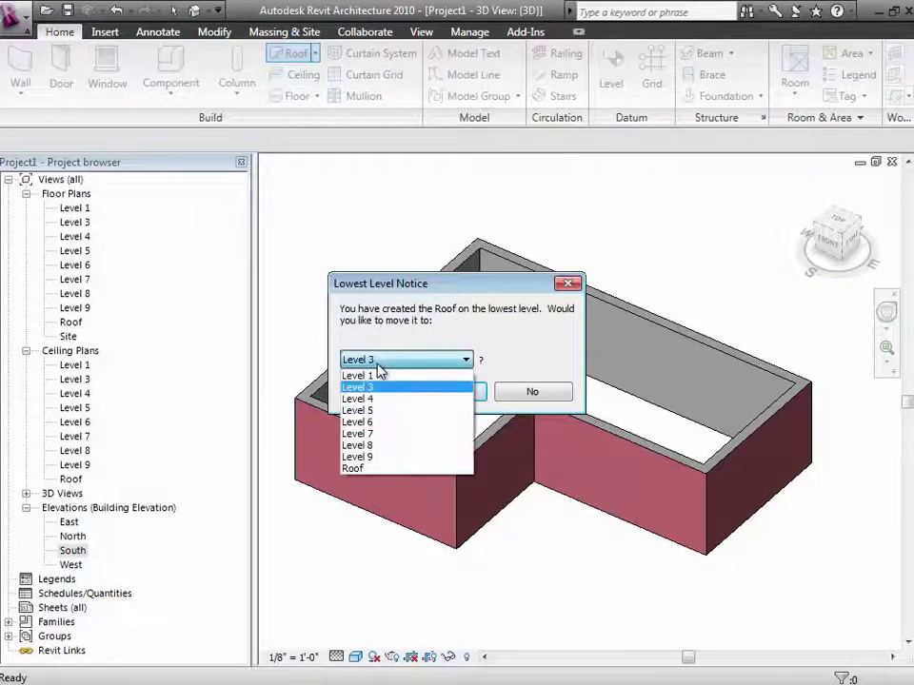
{"action": "left_click", "coordinate": [354, 468]}
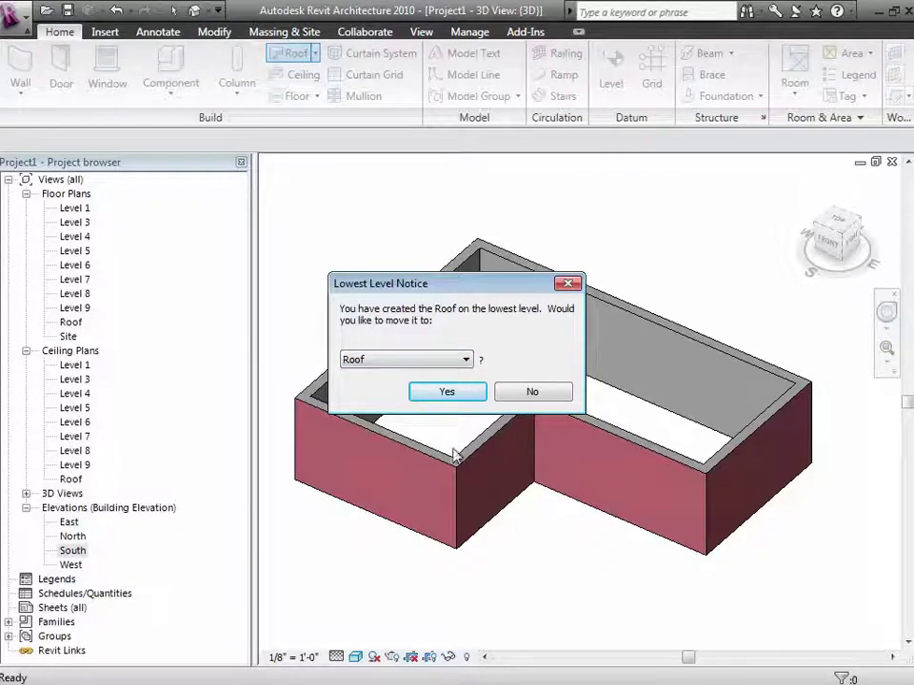
{"action": "left_click", "coordinate": [461, 398]}
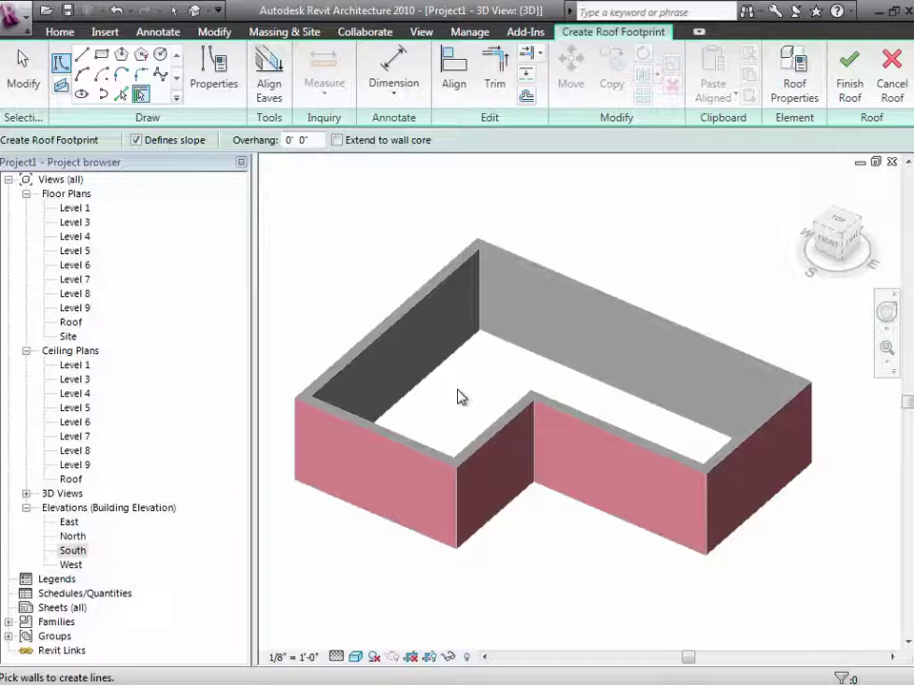
Choose to pick walls for the roof boundary and set the overhang to 2
{"action": "left_click", "coordinate": [142, 96]}
{"action": "left_click", "coordinate": [143, 97]}
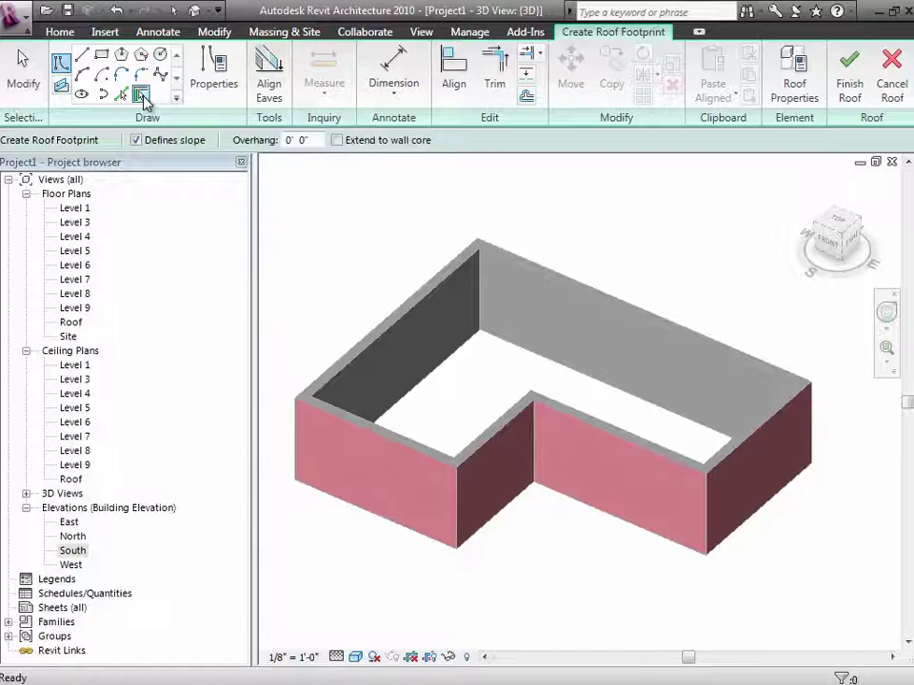
{"action": "double_click", "coordinate": [318, 139]}
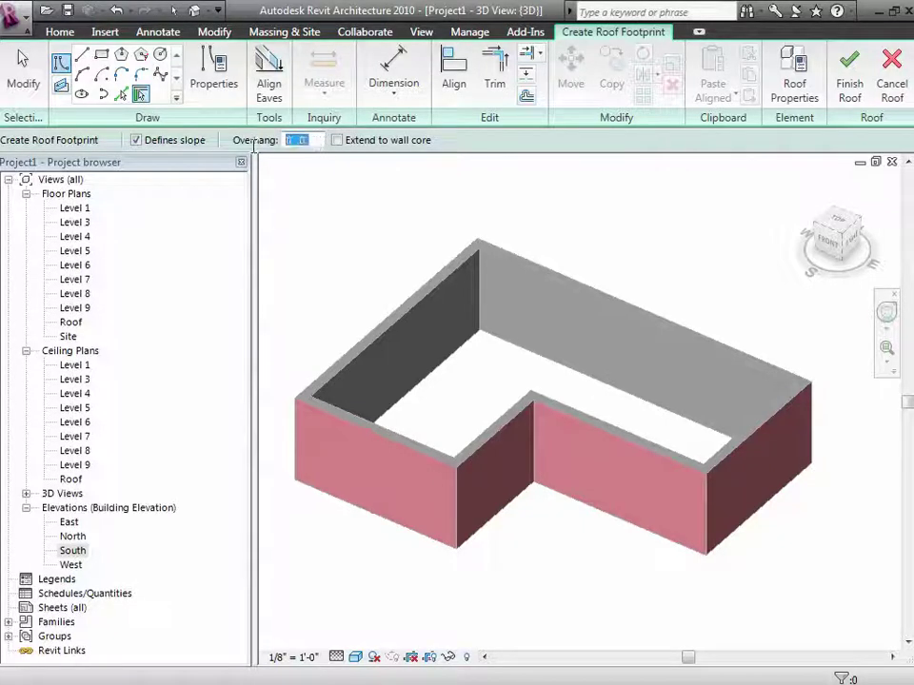
{"action": "type", "text": "2"}
{"action": "key", "text": "Tab"}
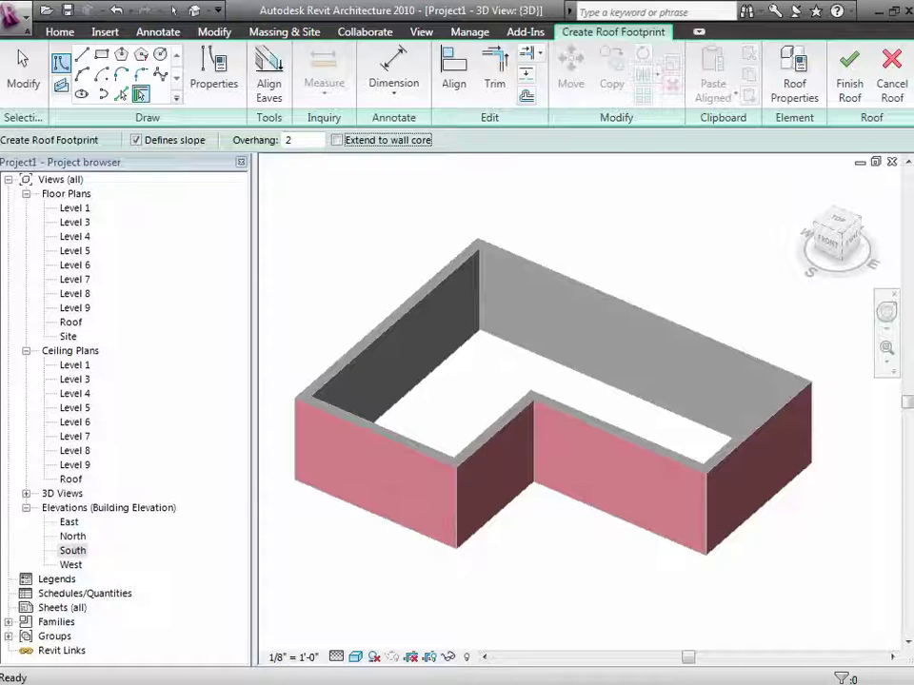
Pick the west, north and east walls one at a time as slope-defining roof lines, without extending to the wall core
{"action": "left_click", "coordinate": [337, 140]}
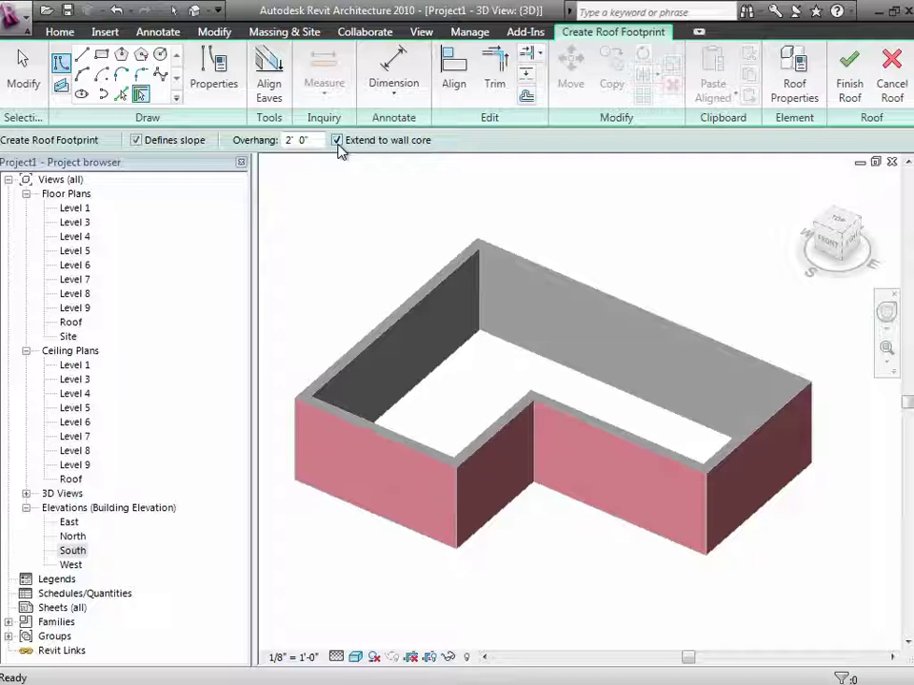
{"action": "left_click", "coordinate": [141, 94]}
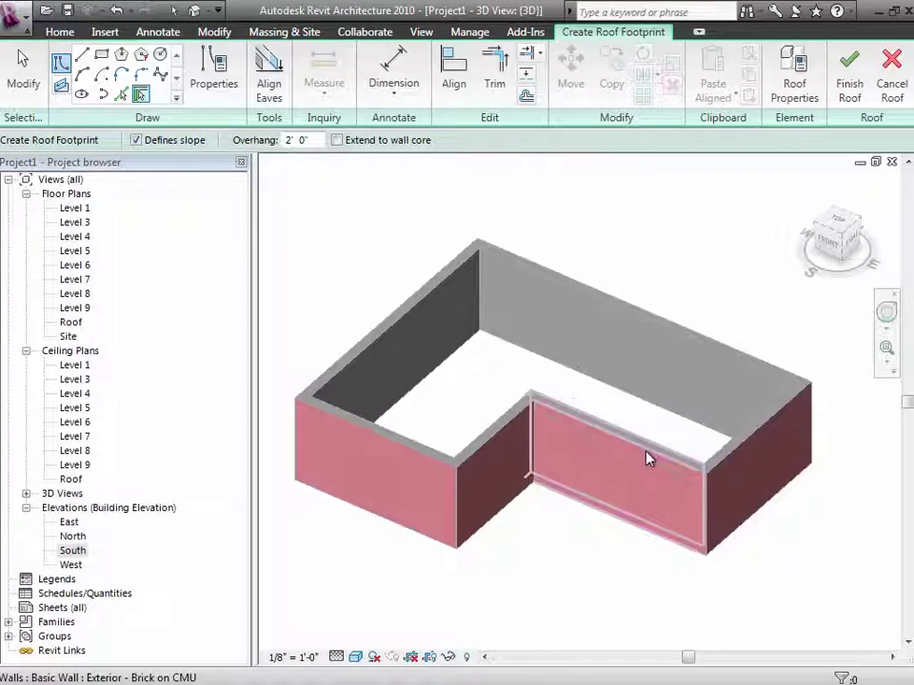
{"action": "left_click", "coordinate": [394, 321]}
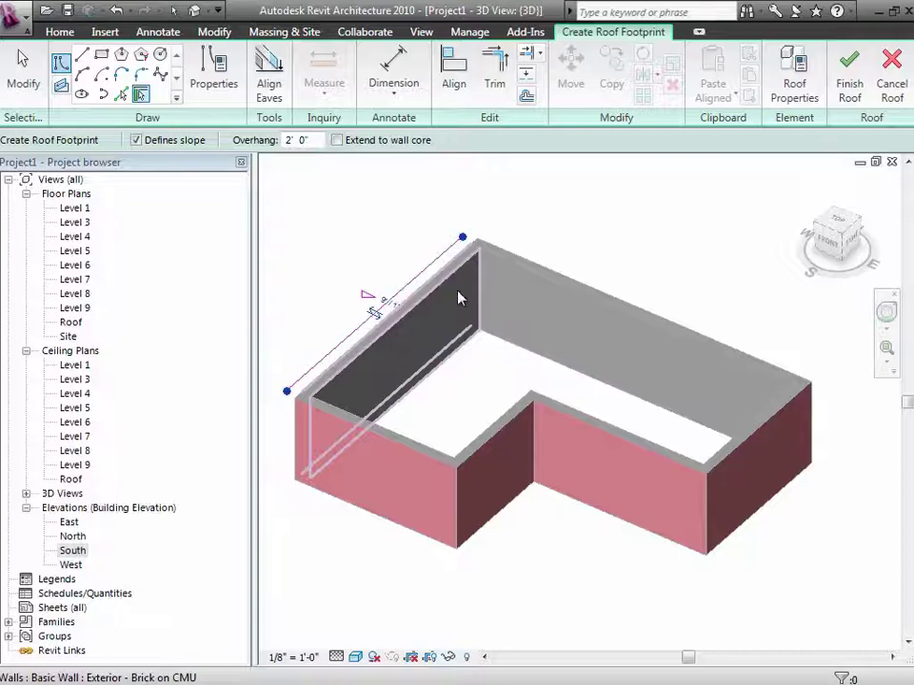
{"action": "left_click", "coordinate": [536, 265]}
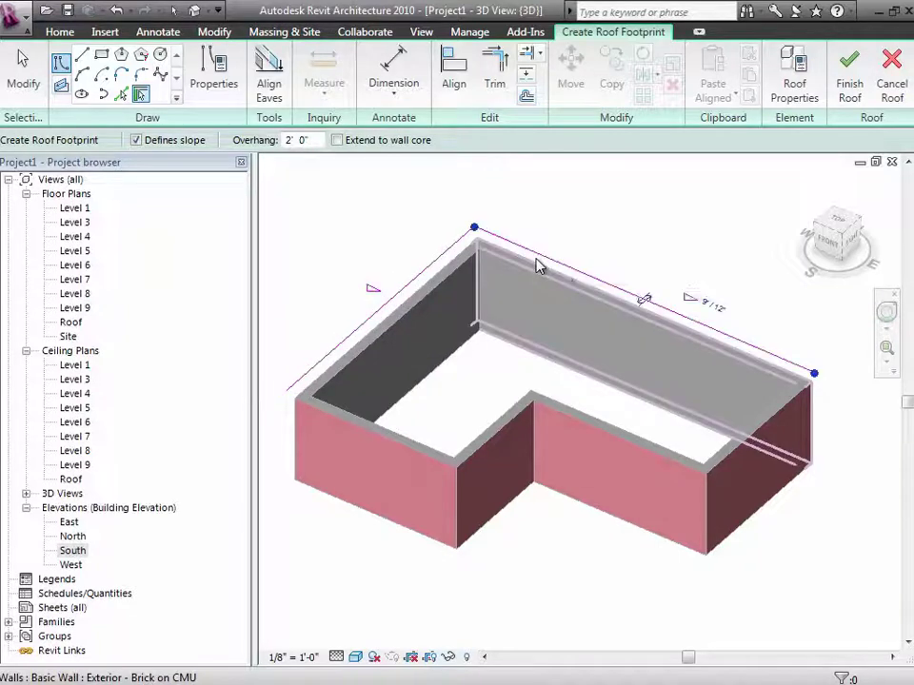
{"action": "left_click", "coordinate": [773, 430]}
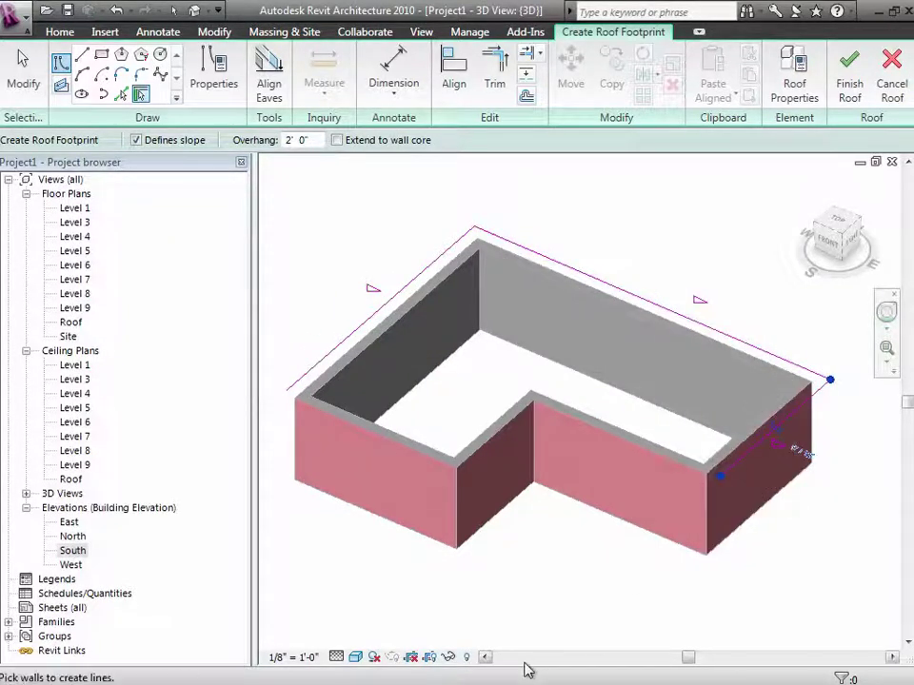
{"action": "mouse_move", "coordinate": [527, 669]}
{"action": "key", "text": "super"}
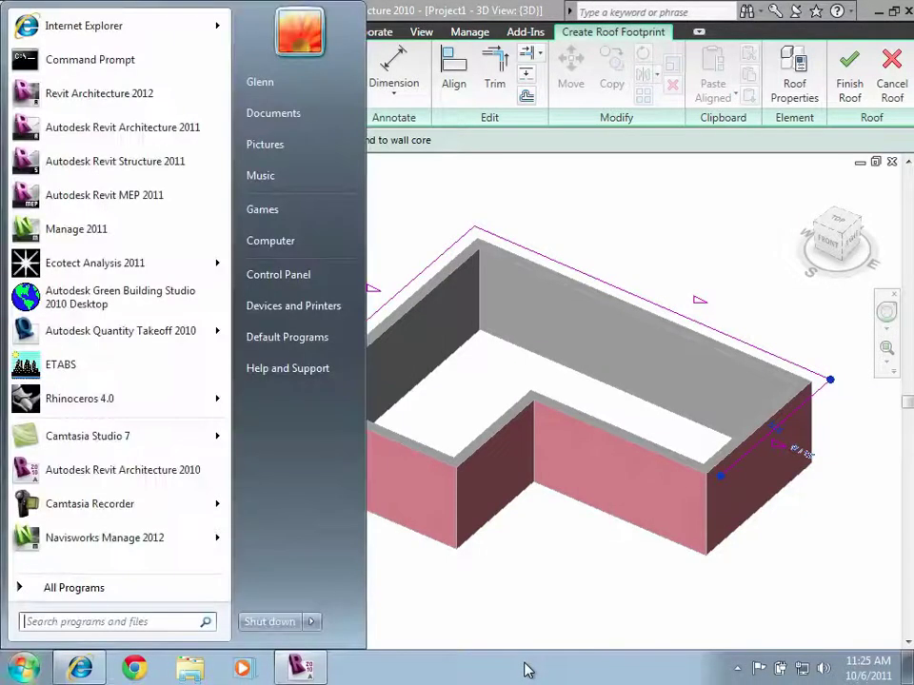
{"action": "left_click", "coordinate": [479, 601]}
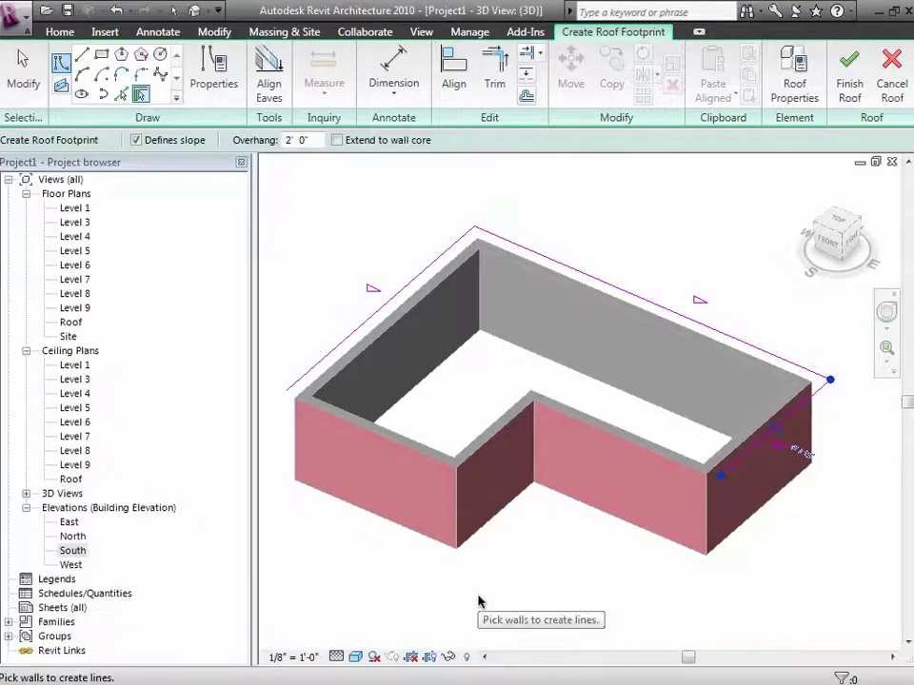
Undo the east roof line and delete the north and west ones to clear the footprint sketch
{"action": "key", "text": "ctrl+z"}
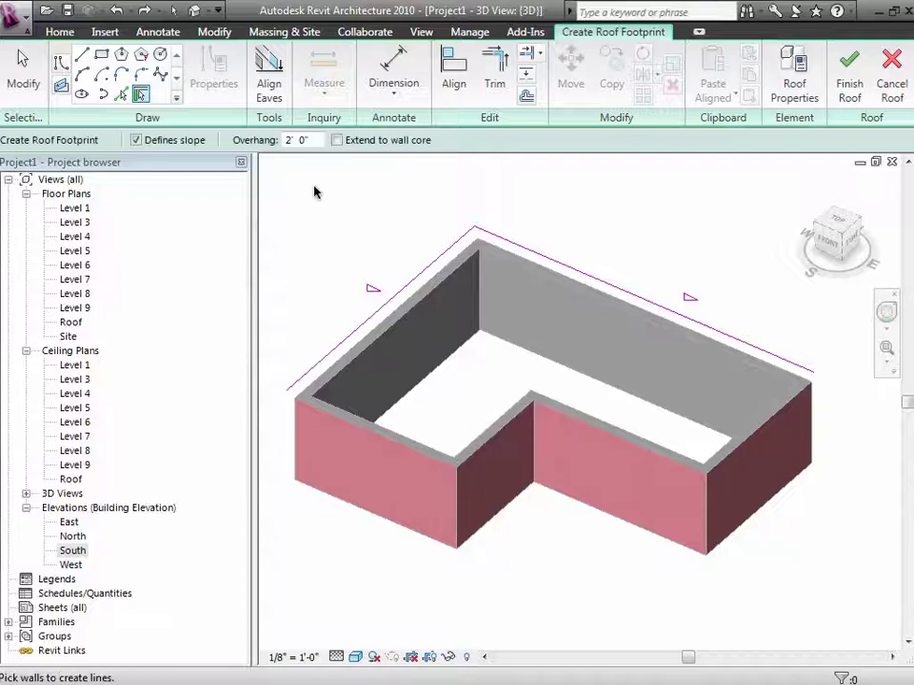
{"action": "left_click", "coordinate": [27, 74]}
{"action": "left_click", "coordinate": [524, 250]}
{"action": "key", "text": "Delete"}
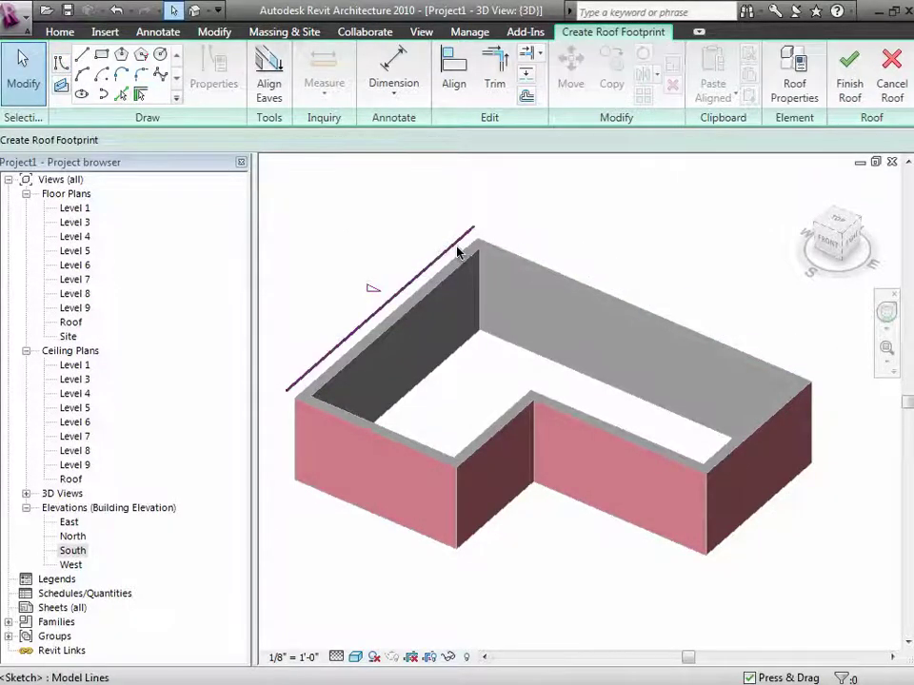
{"action": "left_click", "coordinate": [459, 251]}
{"action": "key", "text": "Delete"}
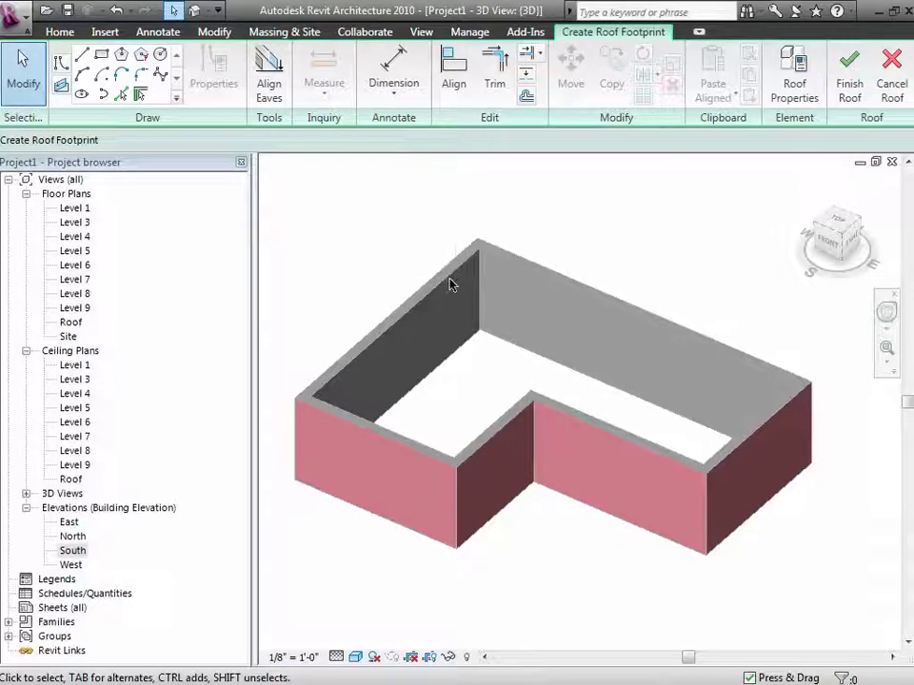
Pick the whole chain of walls at once as the slope-defining roof boundary with a 2' 0" overhang and finish the roof
{"action": "left_click", "coordinate": [140, 96]}
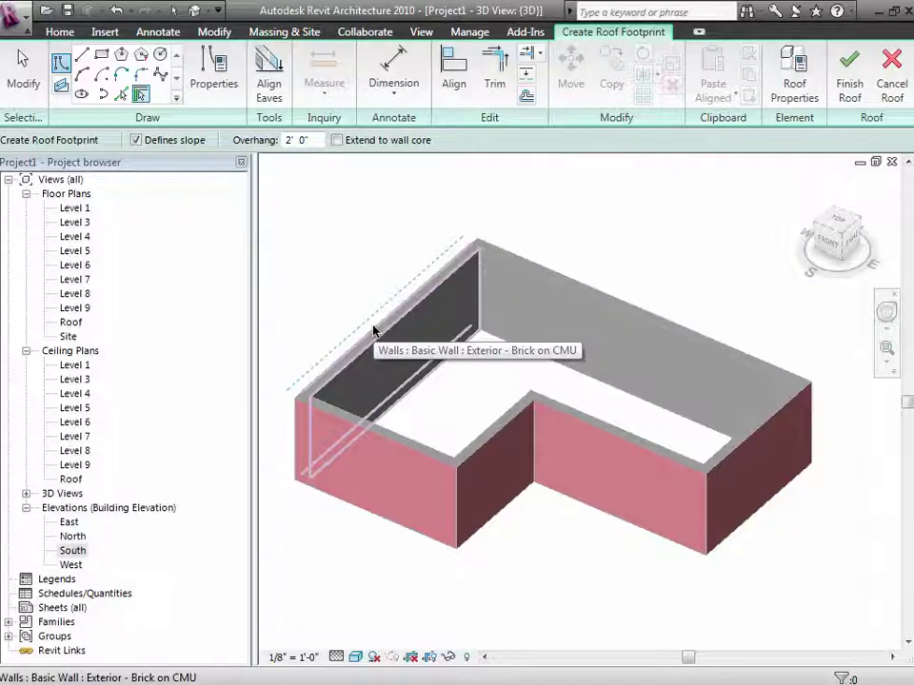
{"action": "key", "text": "Tab"}
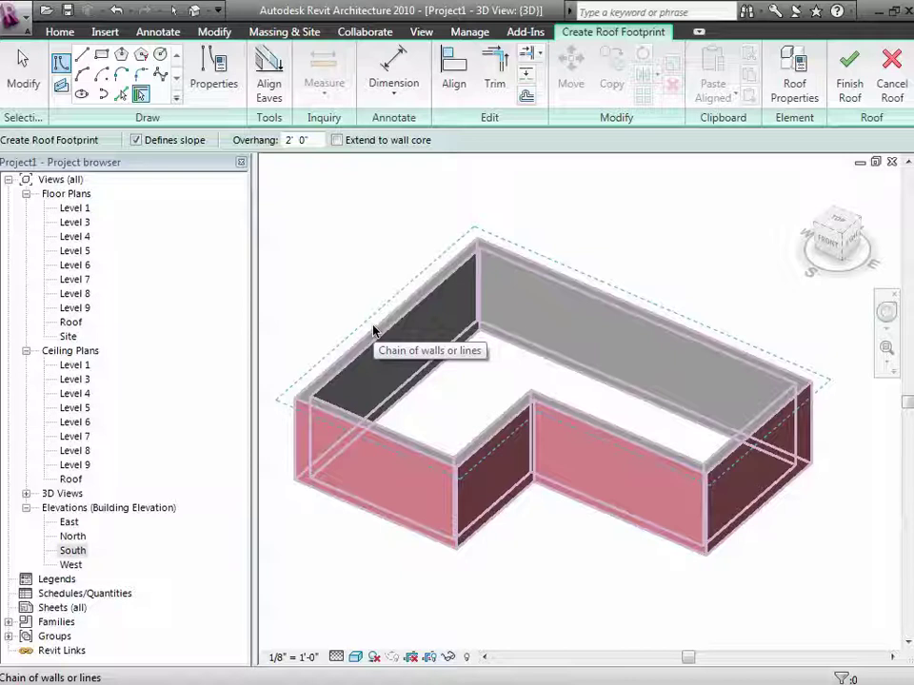
{"action": "left_click", "coordinate": [374, 330]}
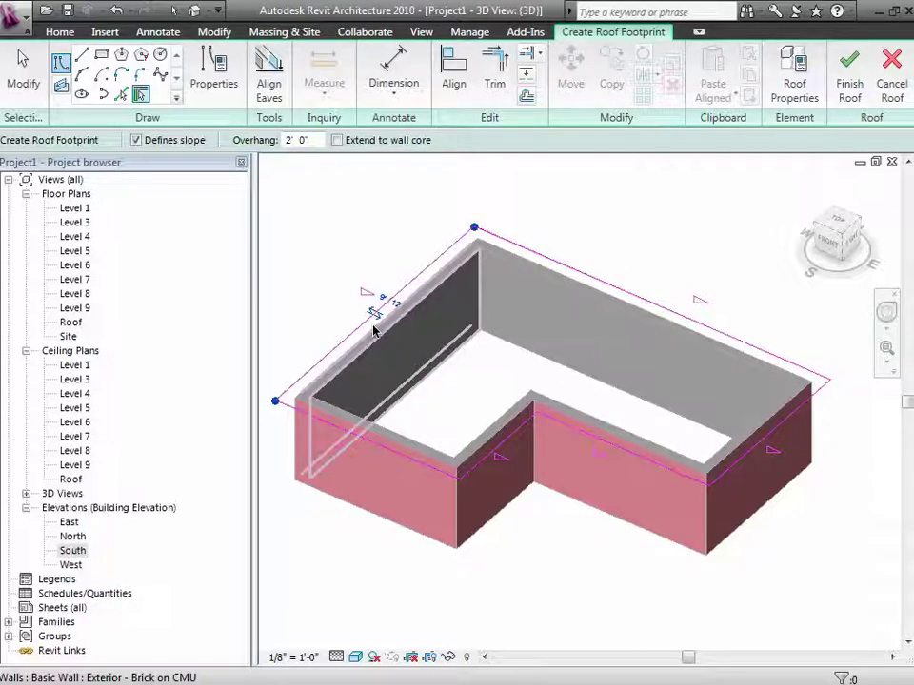
{"action": "left_click", "coordinate": [375, 331]}
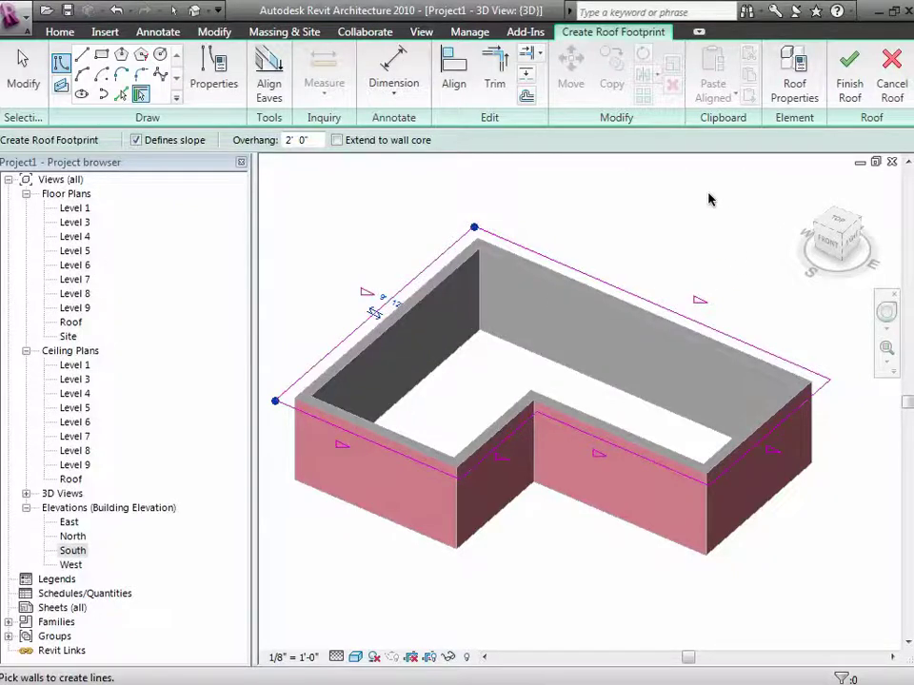
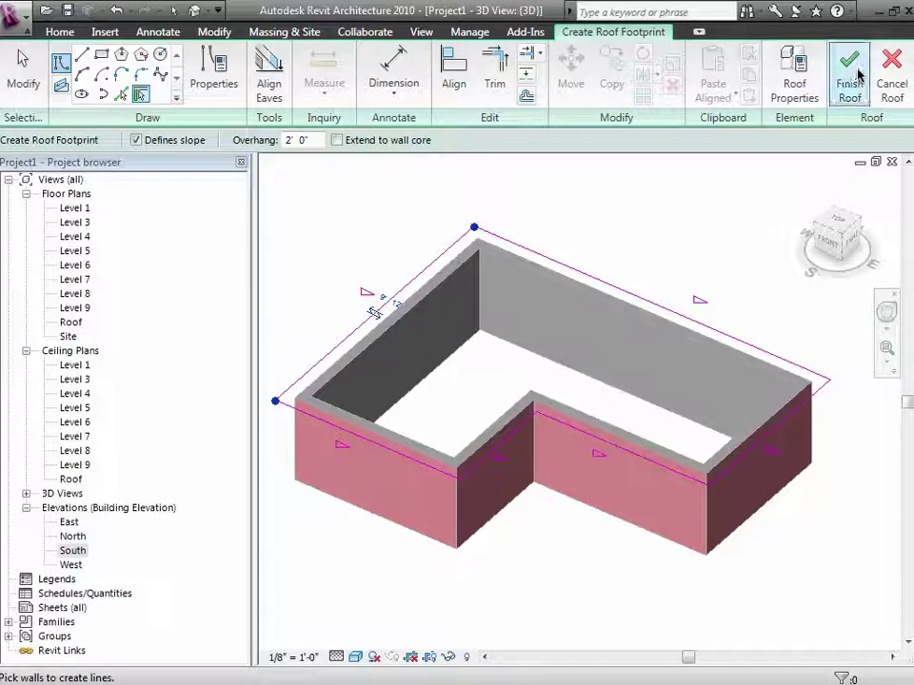
{"action": "left_click", "coordinate": [854, 78]}
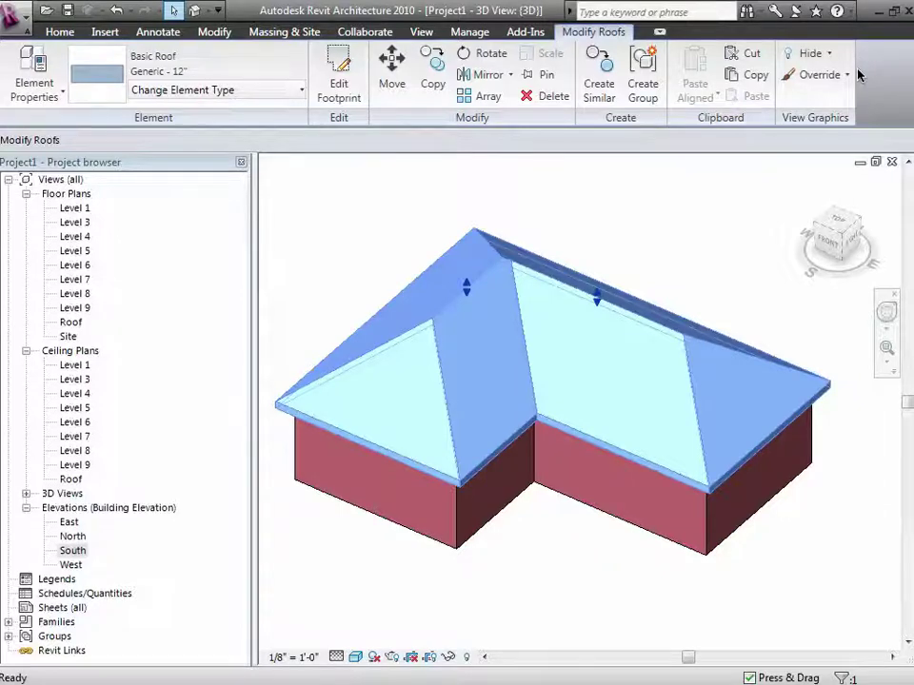
{"action": "left_click", "coordinate": [679, 203]}
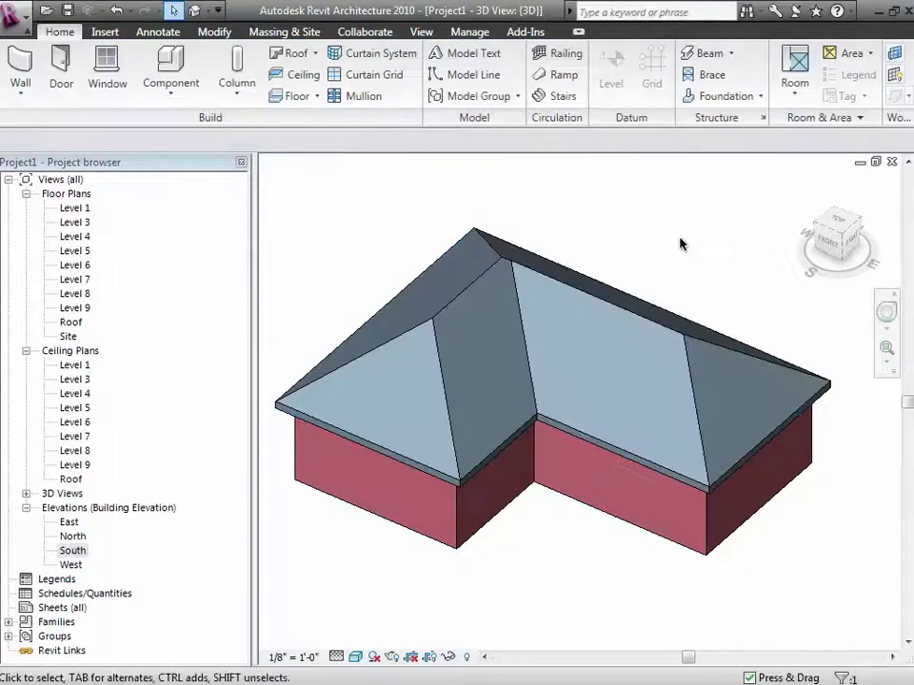
Edit the roof footprint to remove the slope from the east line and the west wing's south line, and finish the roof
{"action": "left_click", "coordinate": [673, 328]}
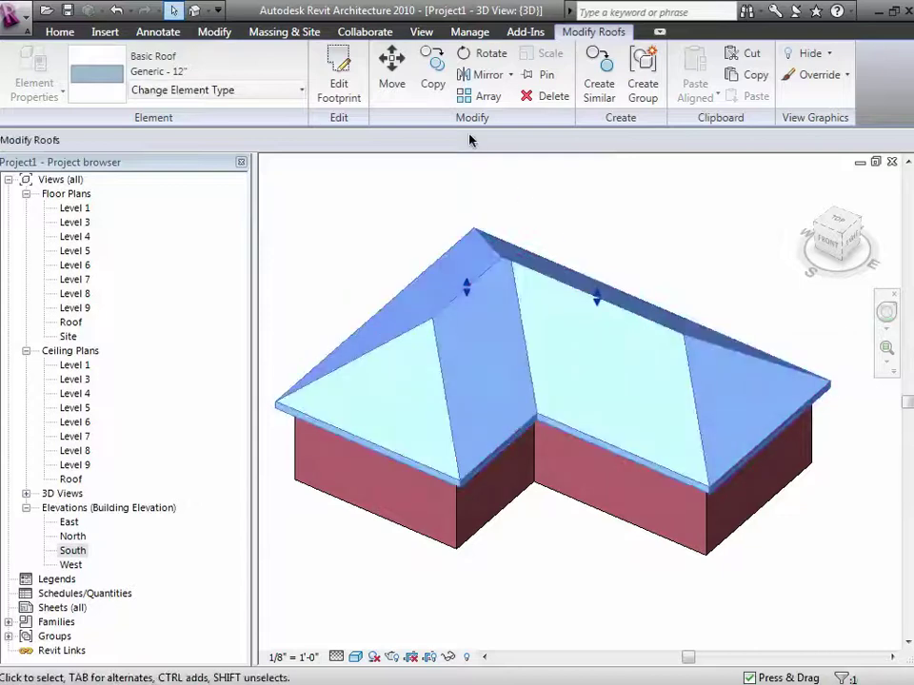
{"action": "left_click", "coordinate": [344, 84]}
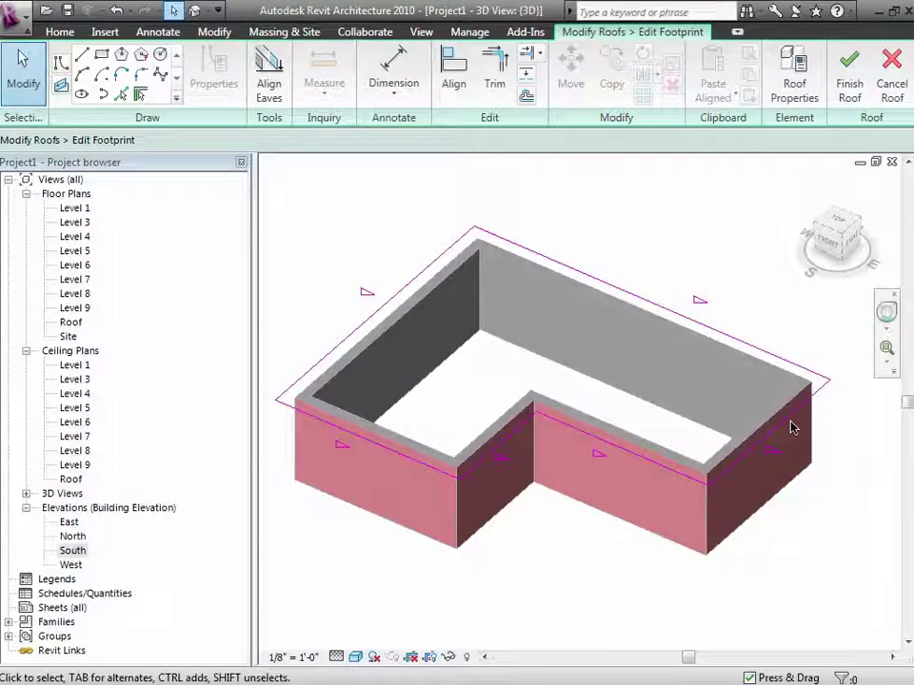
{"action": "left_click", "coordinate": [788, 426]}
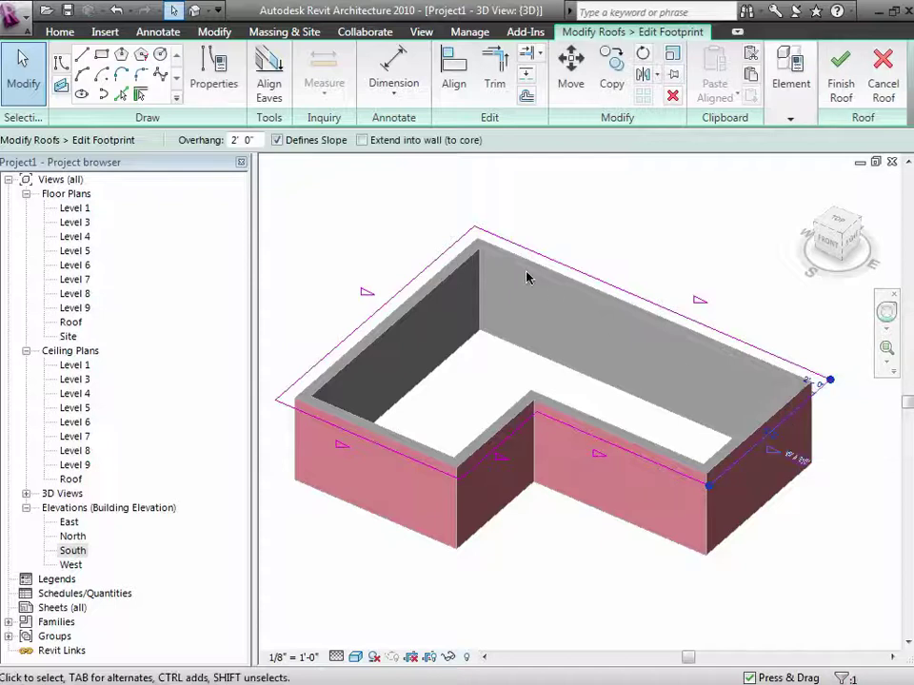
{"action": "left_click", "coordinate": [277, 140]}
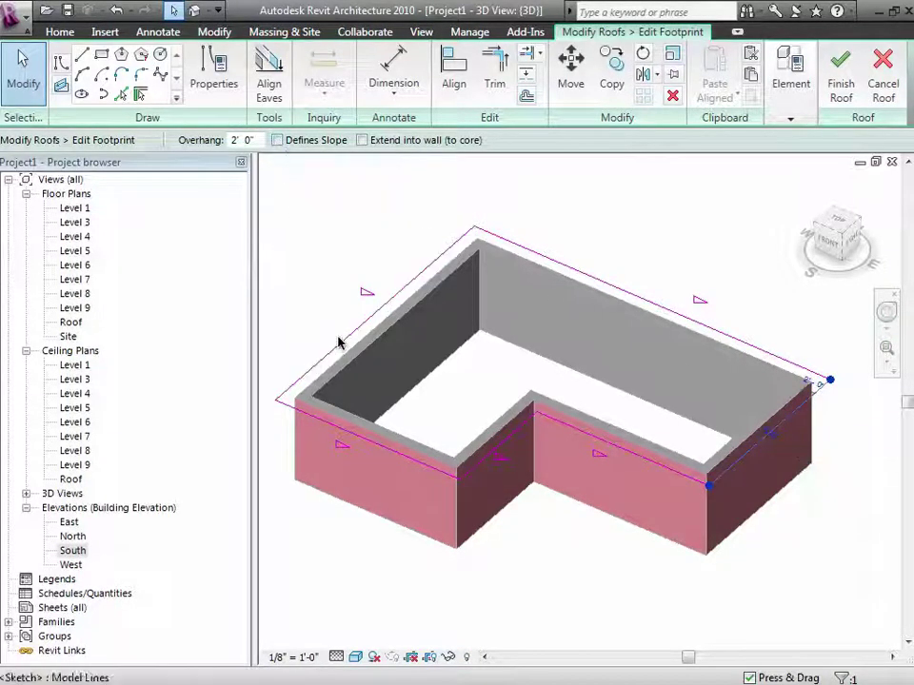
{"action": "left_click", "coordinate": [320, 324]}
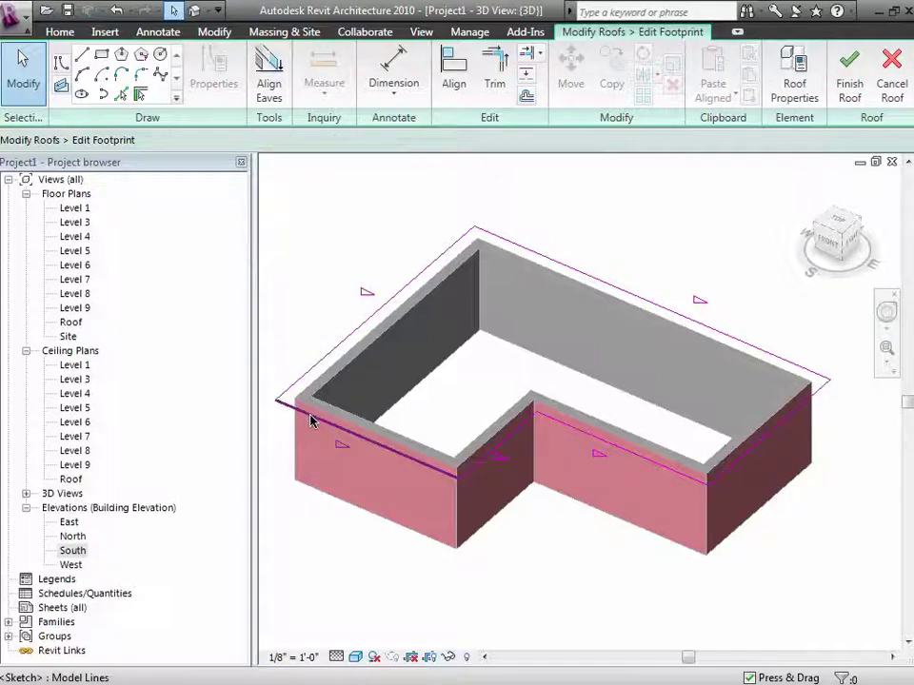
{"action": "left_click", "coordinate": [310, 416]}
{"action": "left_click", "coordinate": [277, 140]}
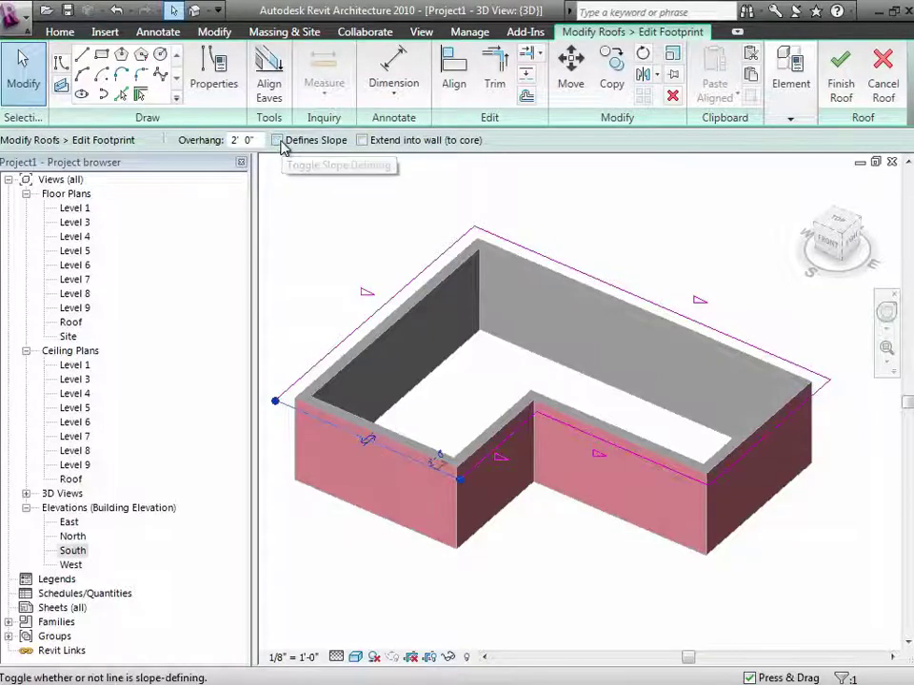
{"action": "left_click", "coordinate": [305, 240]}
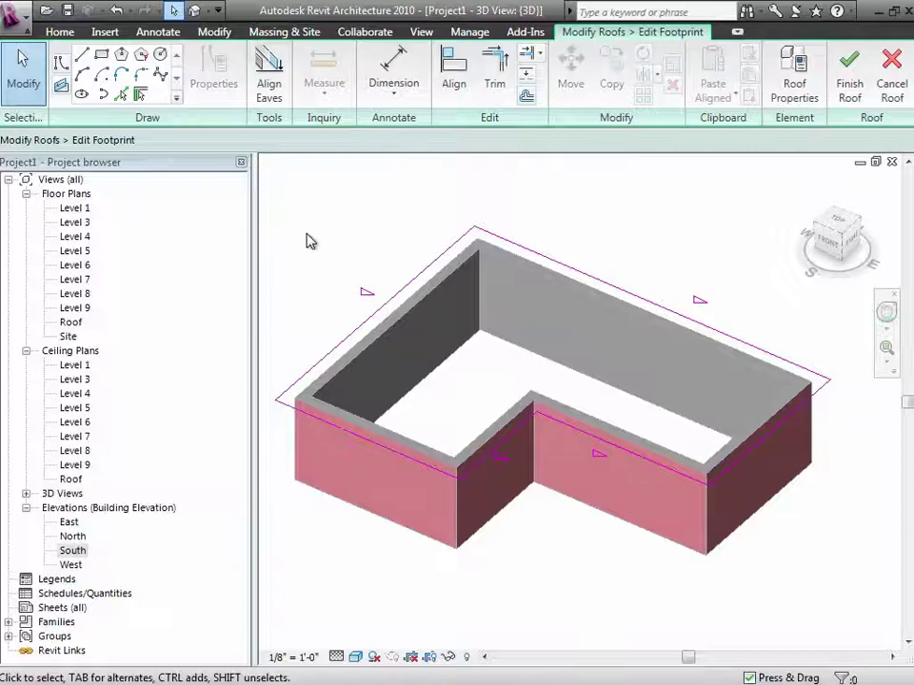
{"action": "left_click", "coordinate": [850, 84]}
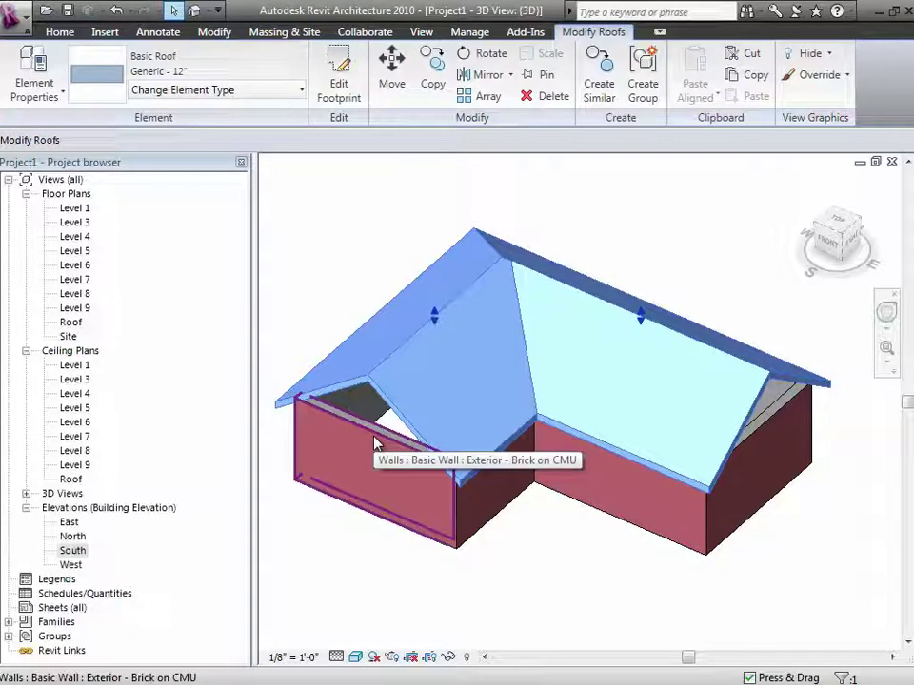
Try attaching the tops of the whole chain of walls to the roof, and undo the attachment
{"action": "key", "text": "Tab"}
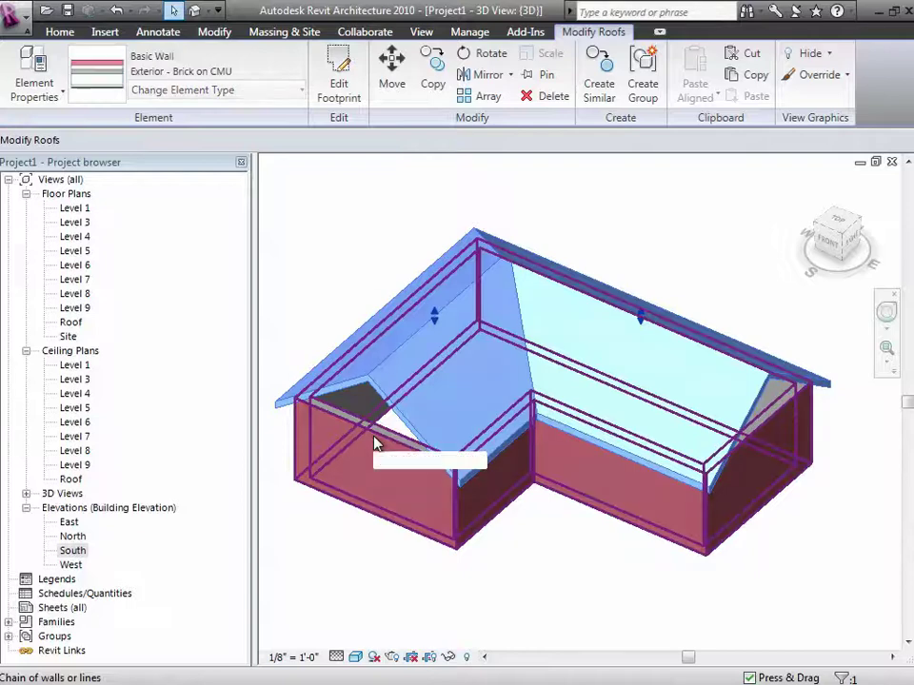
{"action": "left_click", "coordinate": [376, 444]}
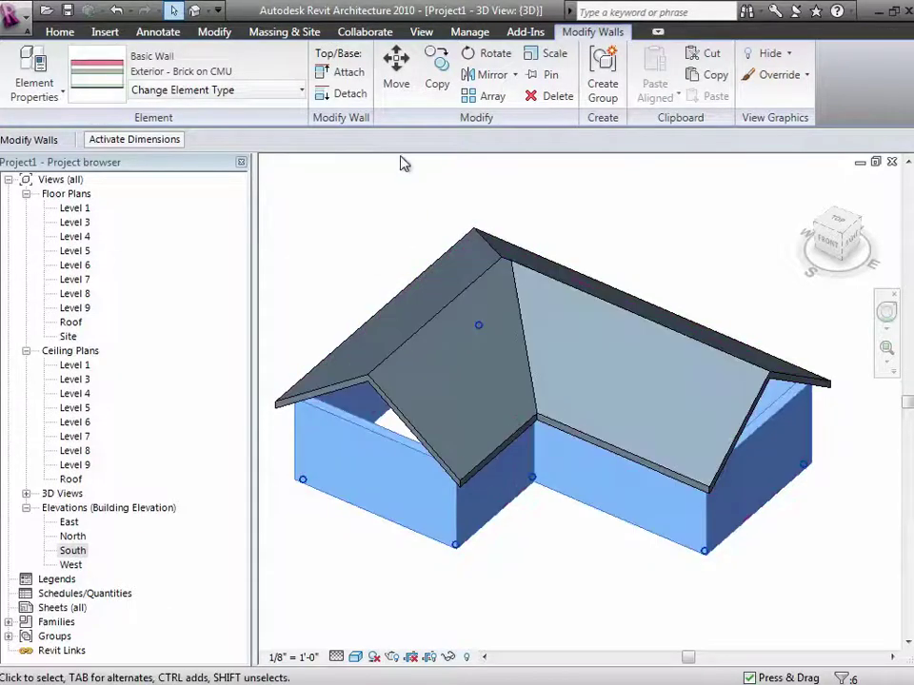
{"action": "left_click", "coordinate": [341, 71]}
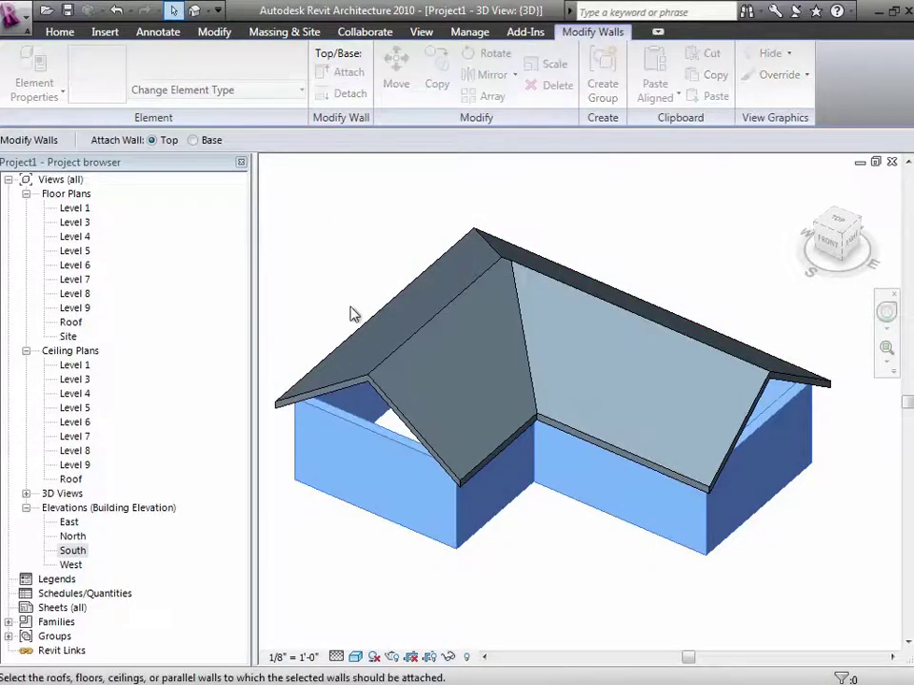
{"action": "left_click", "coordinate": [363, 379]}
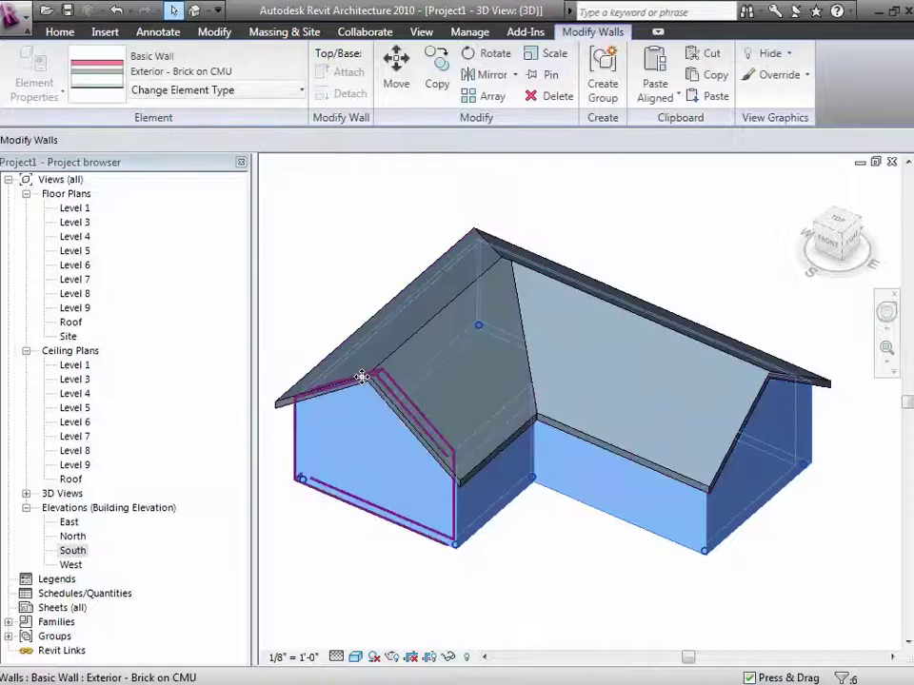
{"action": "left_click", "coordinate": [303, 284]}
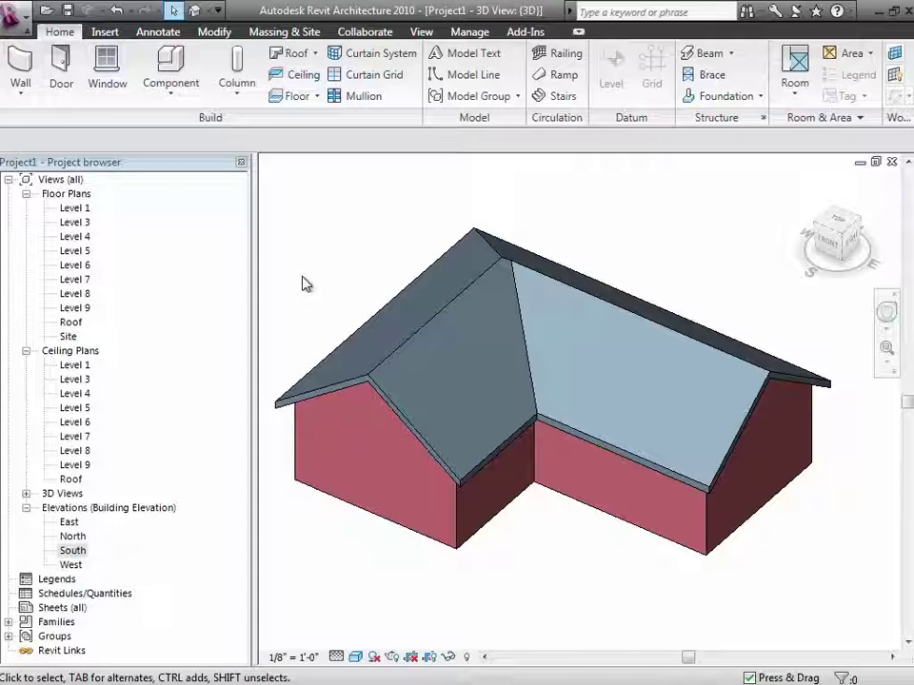
{"action": "key", "text": "ctrl+z"}
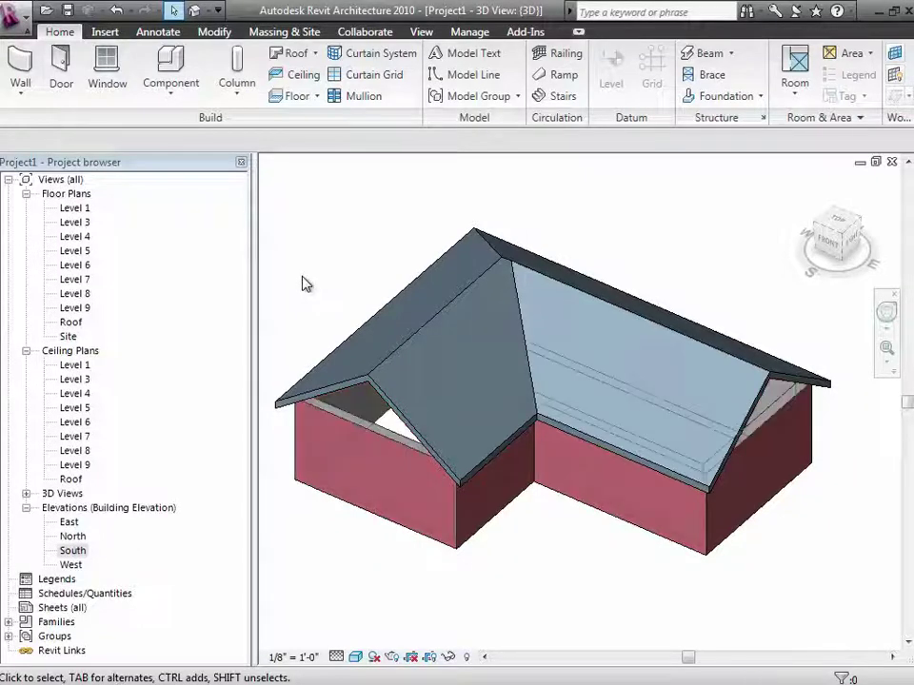
Attach the top of only the west wing's south gable-end wall to the roof
{"action": "left_click", "coordinate": [359, 426]}
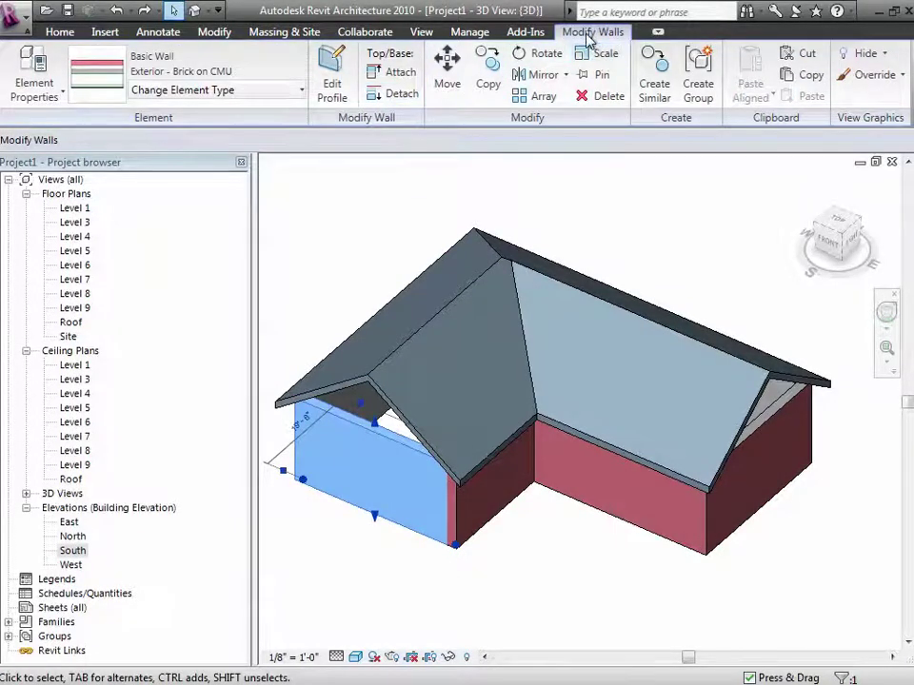
{"action": "left_click", "coordinate": [382, 82]}
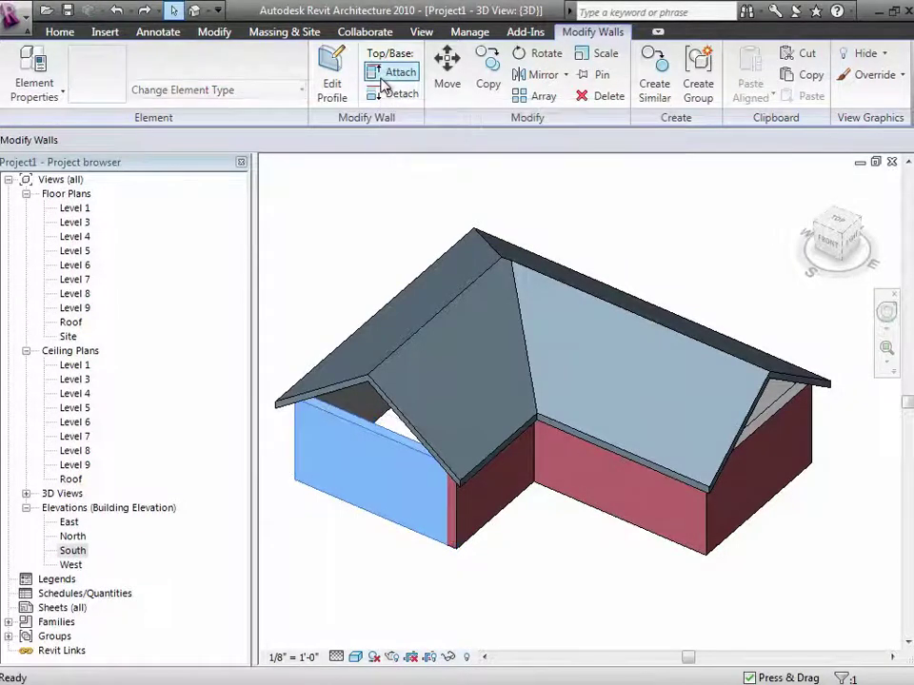
{"action": "left_click", "coordinate": [363, 390]}
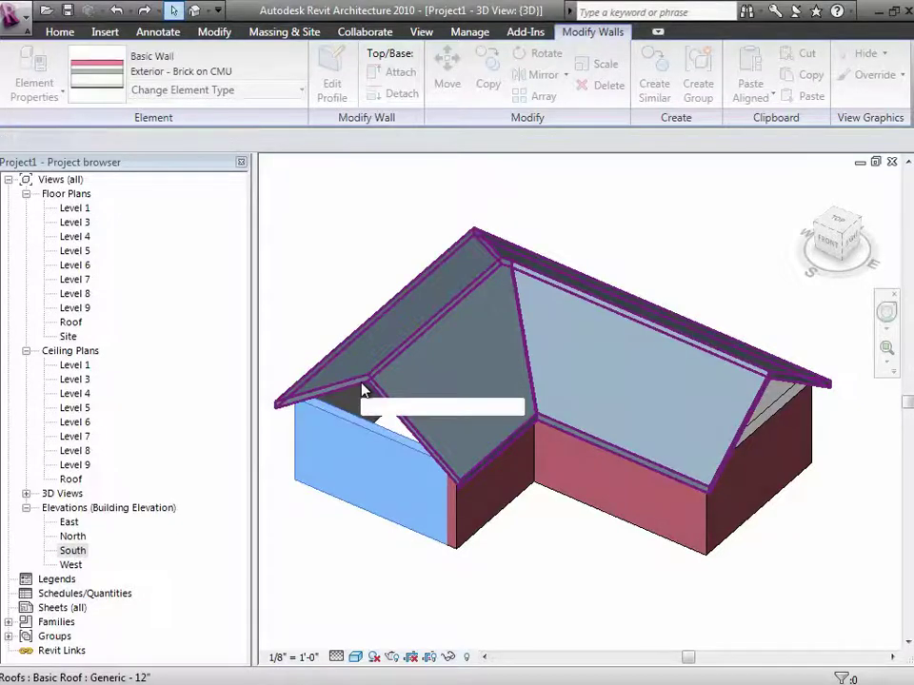
{"action": "left_click", "coordinate": [354, 577]}
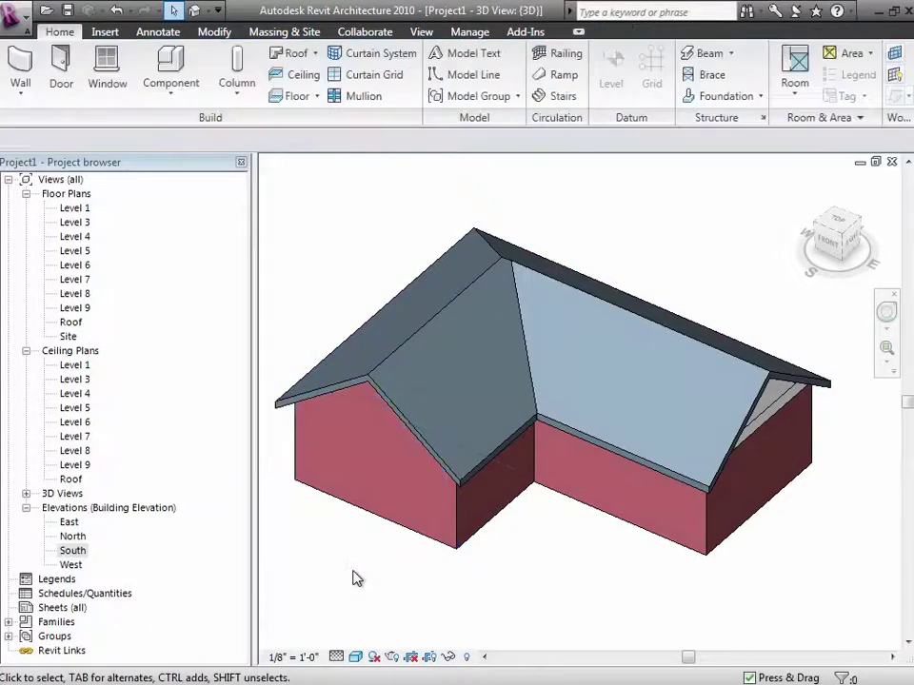
Attach the tops of the whole chain of exterior walls to the roof and clear the selection
{"action": "key", "text": "Tab"}
{"action": "left_click", "coordinate": [777, 414]}
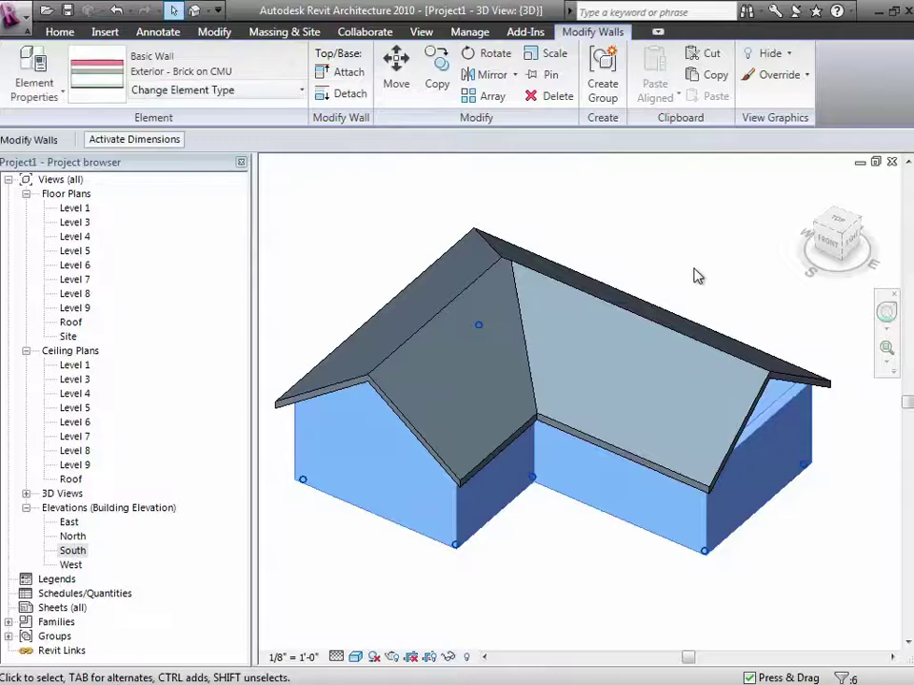
{"action": "left_click", "coordinate": [348, 74]}
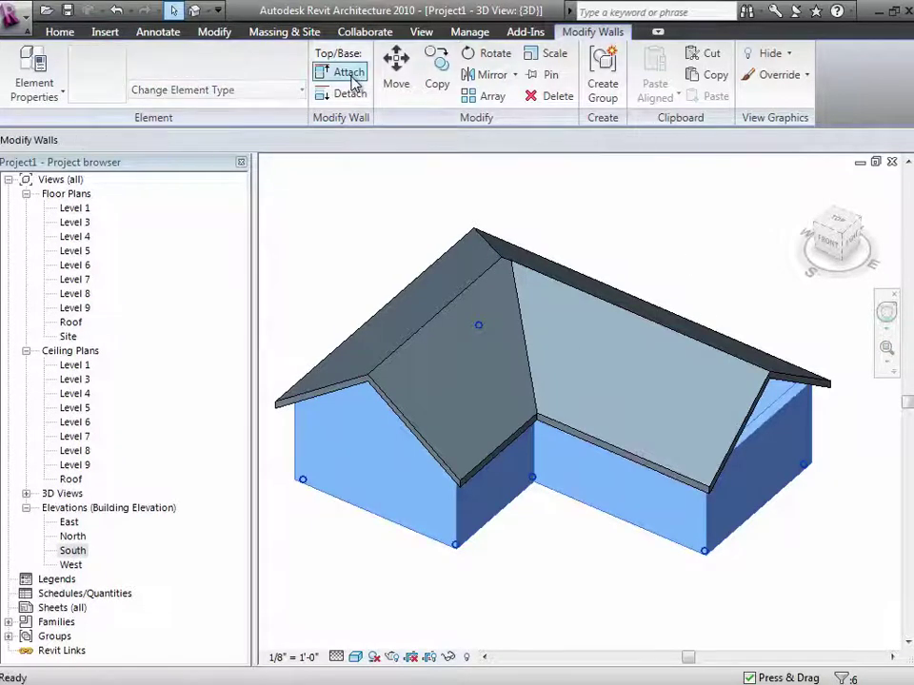
{"action": "left_click", "coordinate": [761, 409]}
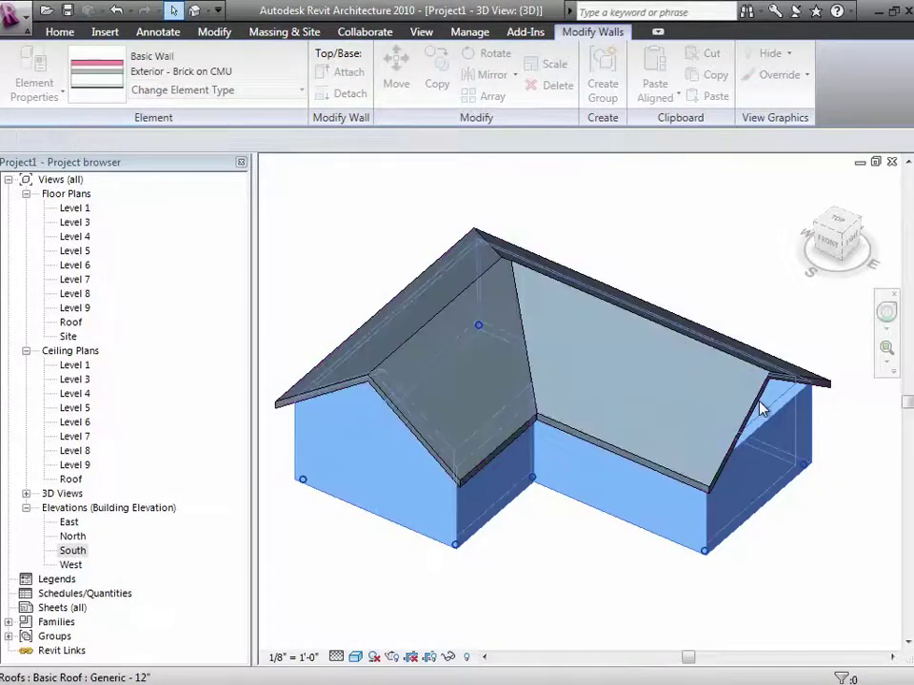
{"action": "left_click", "coordinate": [33, 86]}
{"action": "left_click", "coordinate": [352, 210]}
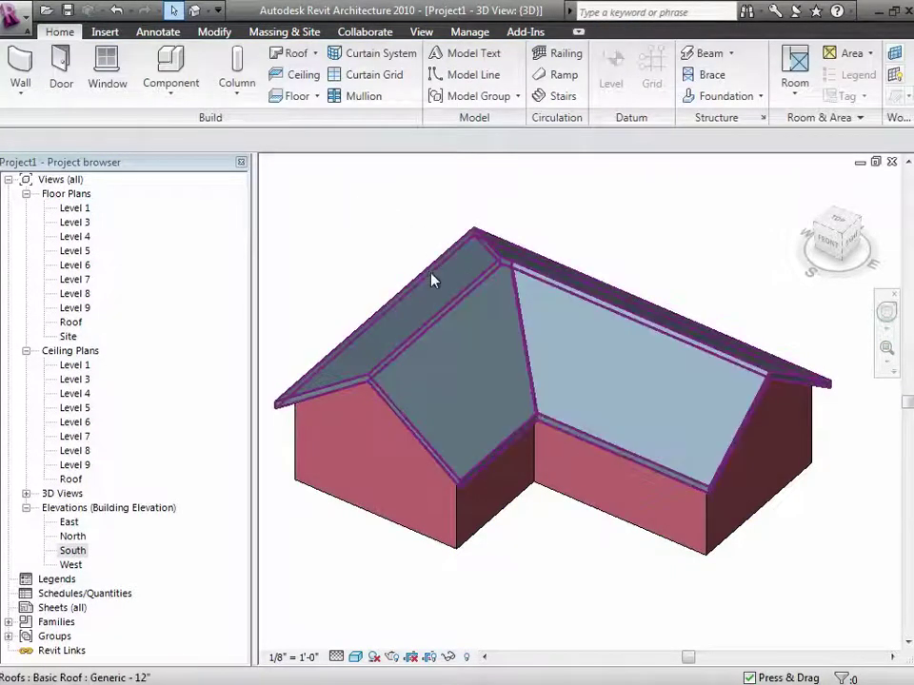
Set the roof's slope to 14" / 12" in its instance properties and deselect the roof
{"action": "left_click", "coordinate": [441, 319]}
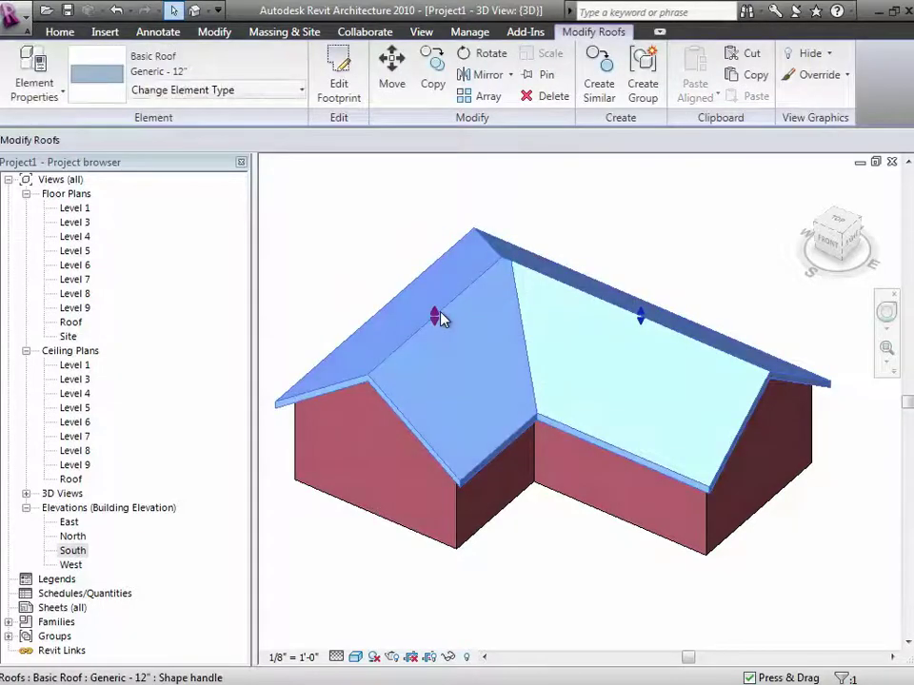
{"action": "left_click", "coordinate": [62, 96]}
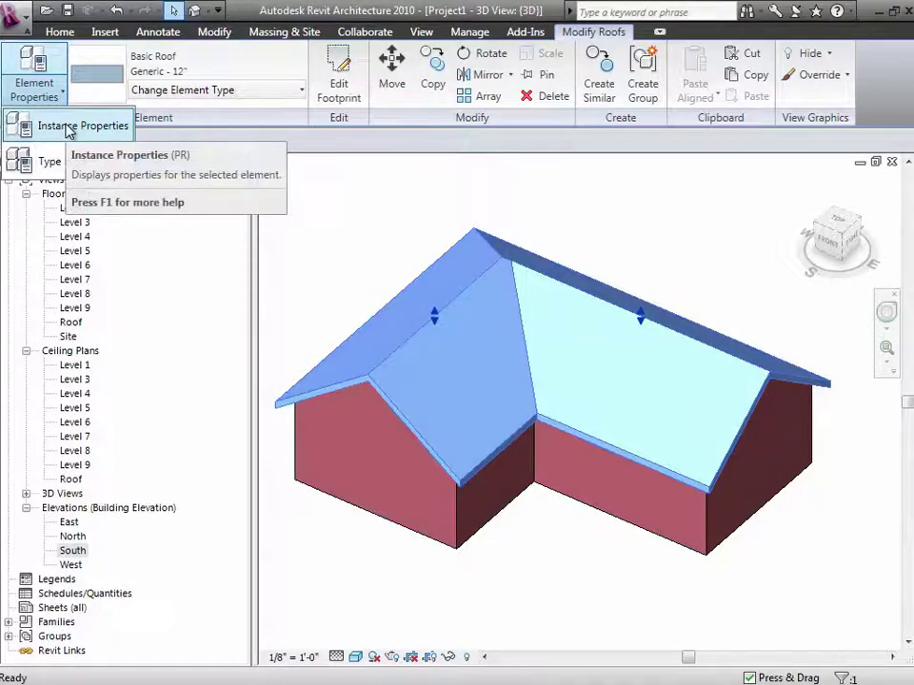
{"action": "left_click", "coordinate": [43, 127]}
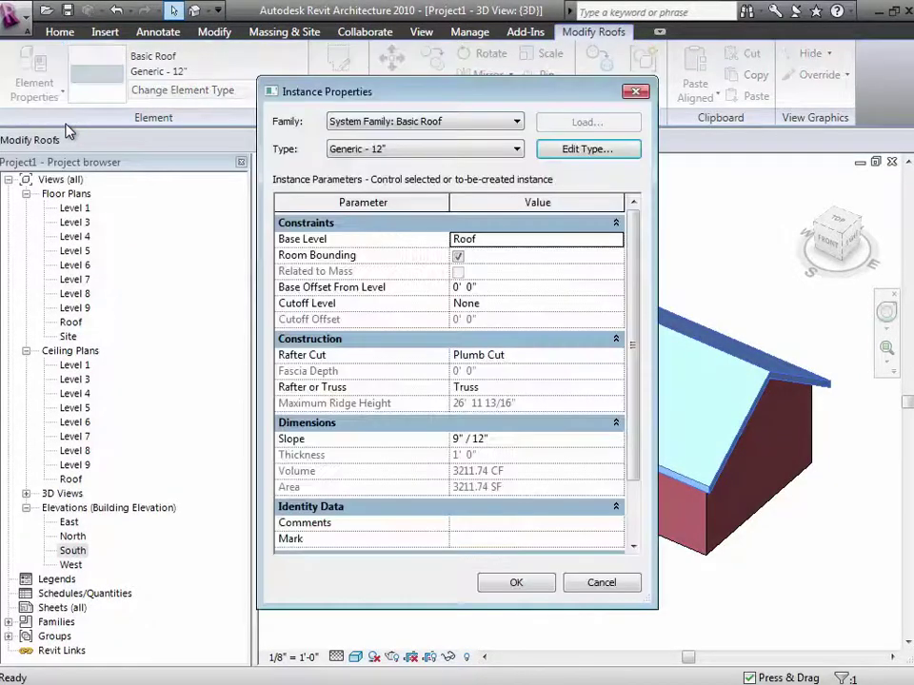
{"action": "left_click", "coordinate": [514, 438]}
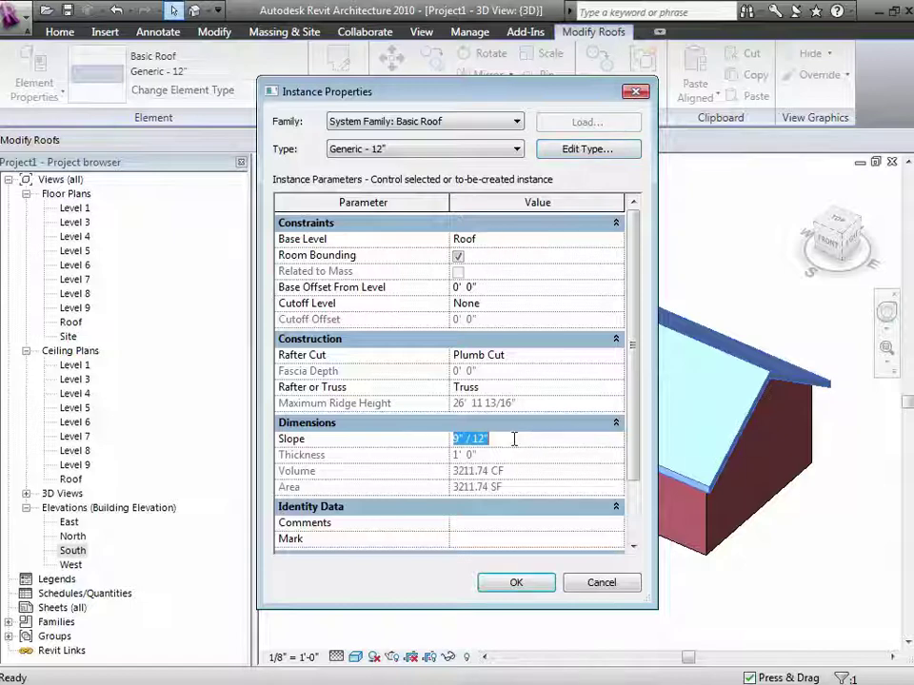
{"action": "type", "text": "14"}
{"action": "key", "text": "Tab"}
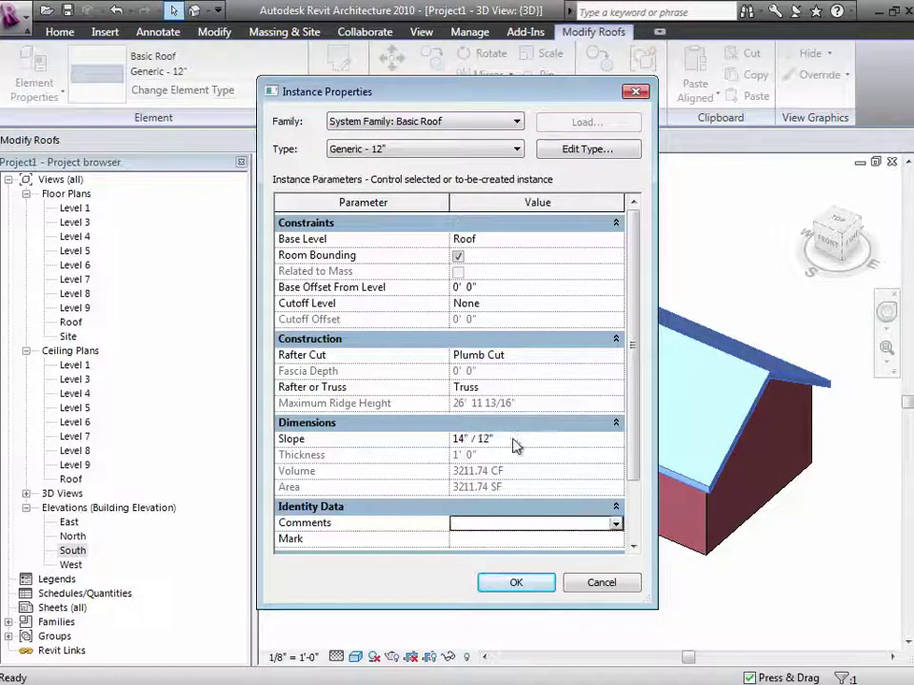
{"action": "left_click", "coordinate": [523, 585]}
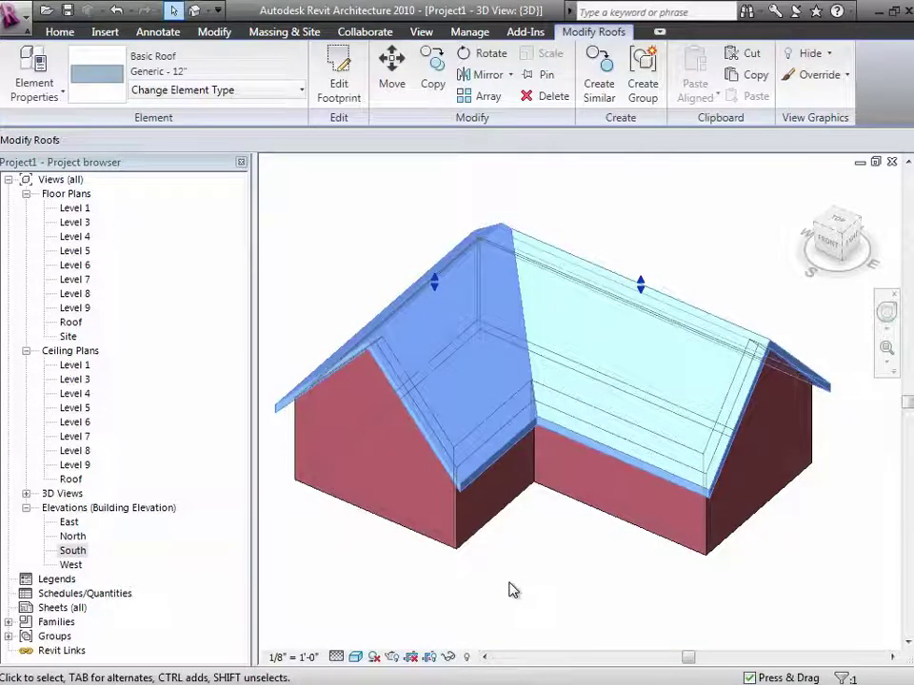
{"action": "left_click", "coordinate": [509, 590]}
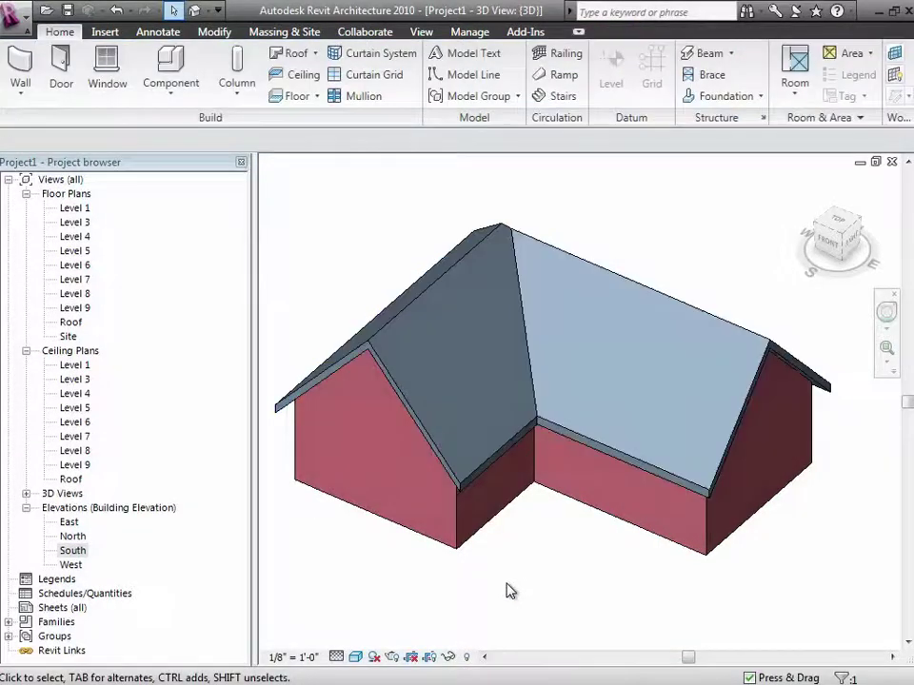
Set the roof's slope to 18" / 12" in its instance properties and deselect the roof
{"action": "left_click", "coordinate": [395, 315]}
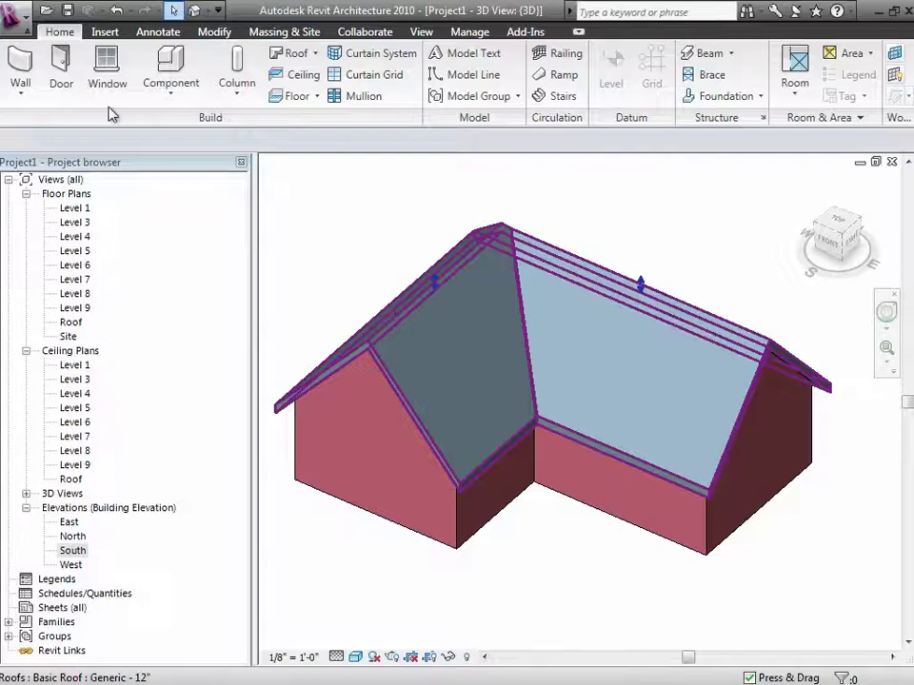
{"action": "left_click", "coordinate": [38, 88]}
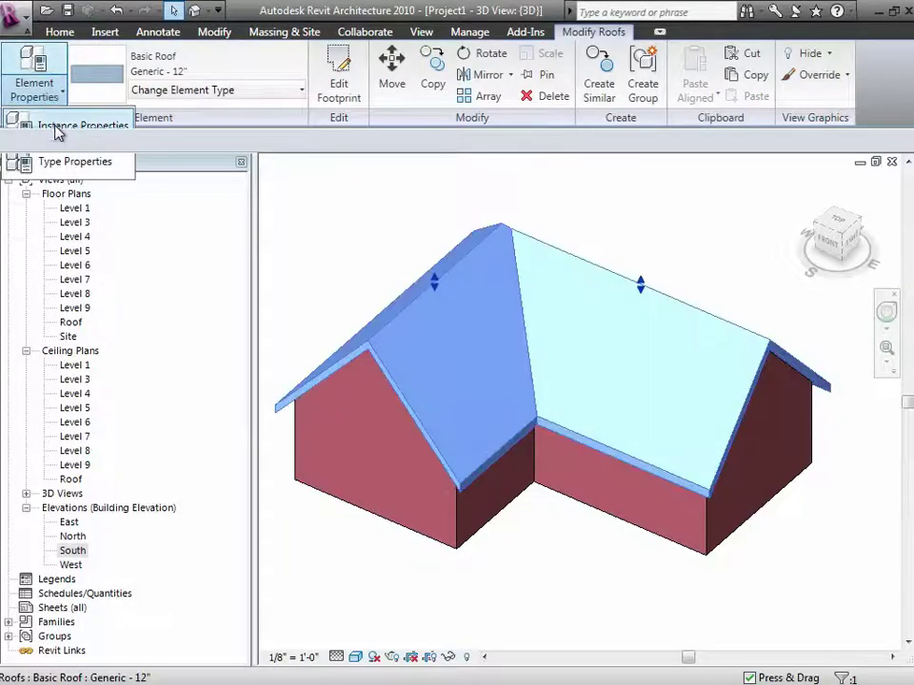
{"action": "left_click", "coordinate": [56, 133]}
{"action": "left_click", "coordinate": [544, 446]}
{"action": "double_click", "coordinate": [545, 442]}
{"action": "type", "text": "18"}
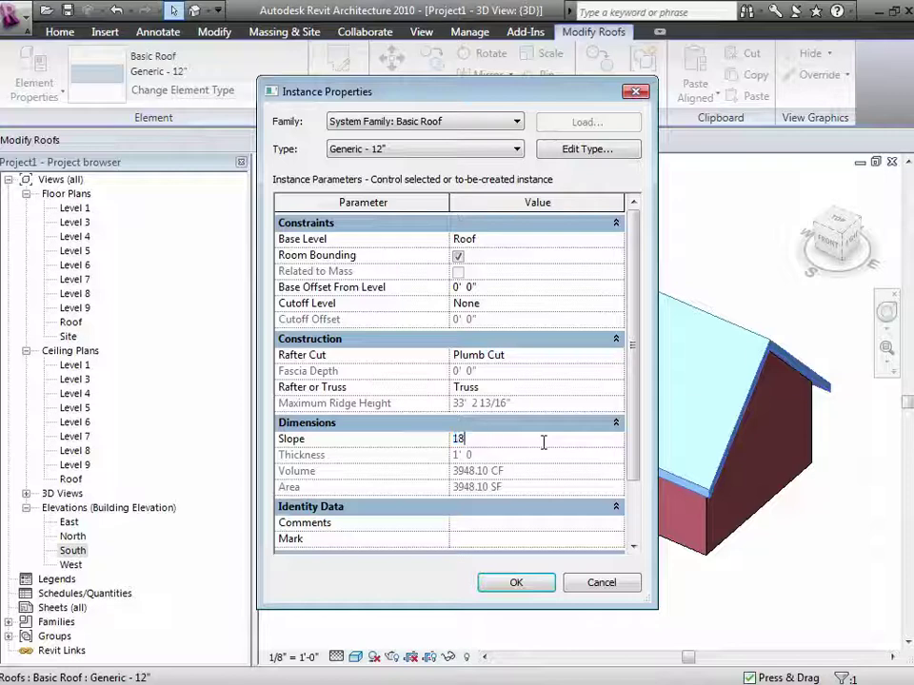
{"action": "key", "text": "Tab"}
{"action": "left_click", "coordinate": [529, 583]}
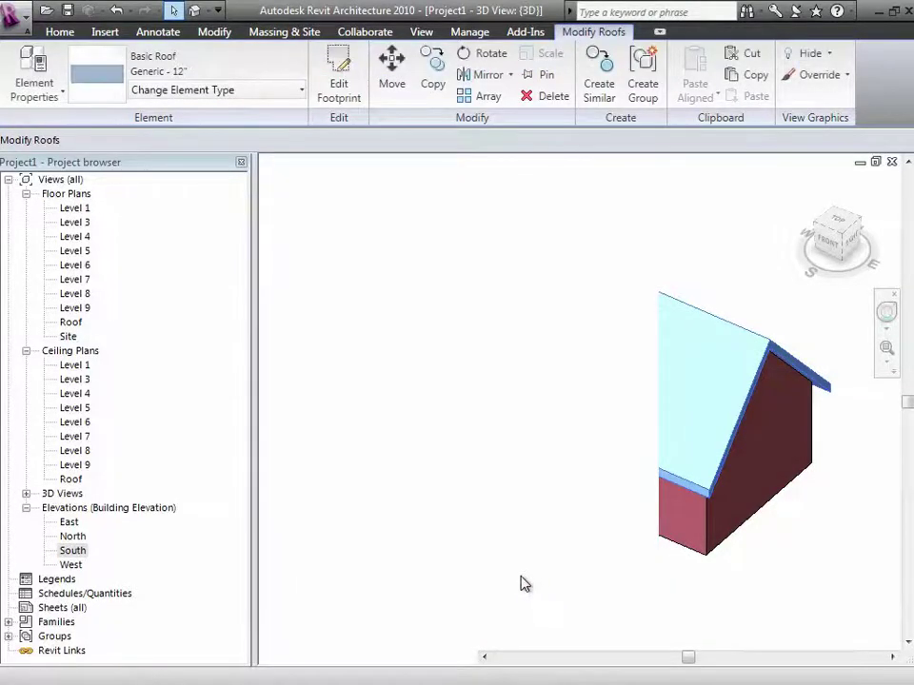
{"action": "left_click", "coordinate": [483, 590]}
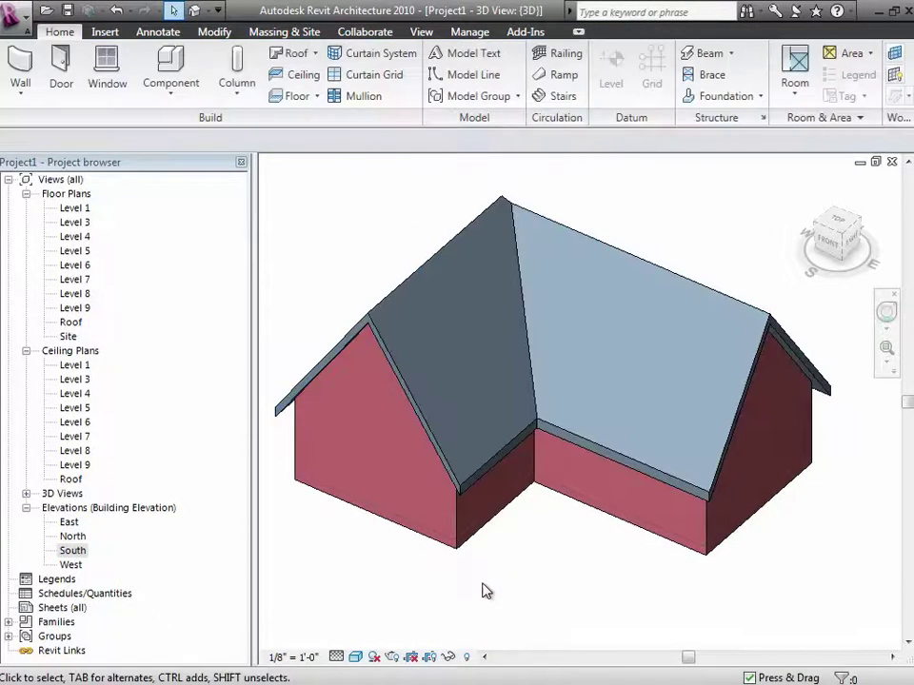
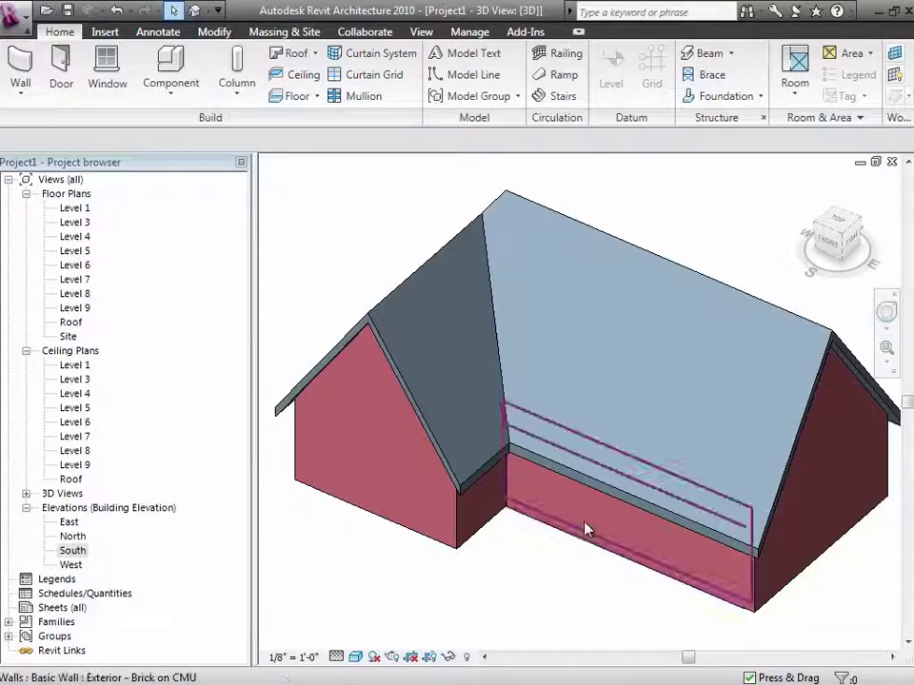
Edit the roof footprint to give the short line on the west wing's inner east side a 12" slope, and finish the roof
{"action": "left_click", "coordinate": [492, 473]}
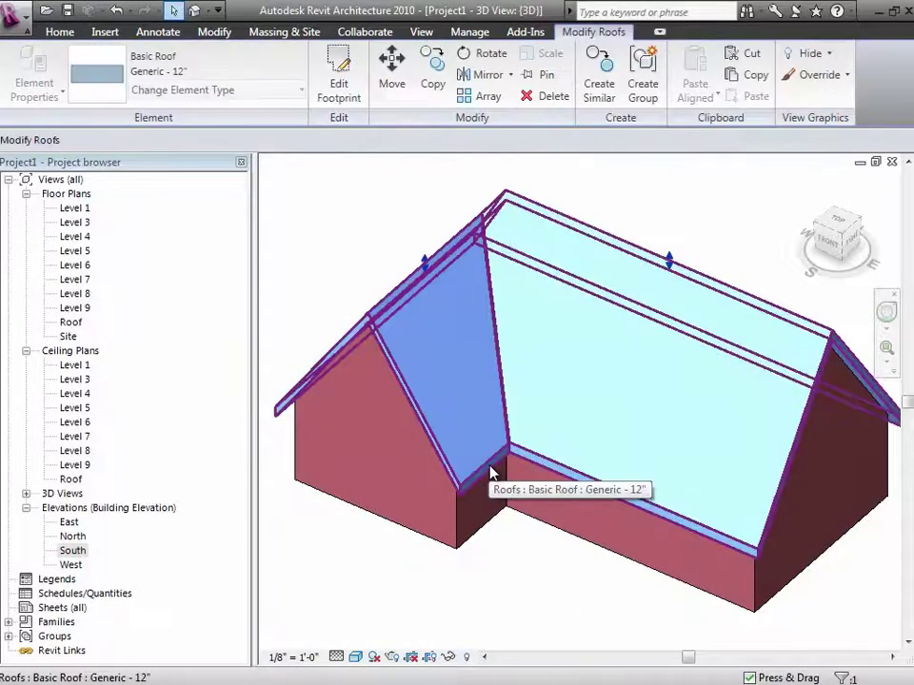
{"action": "left_click", "coordinate": [338, 95]}
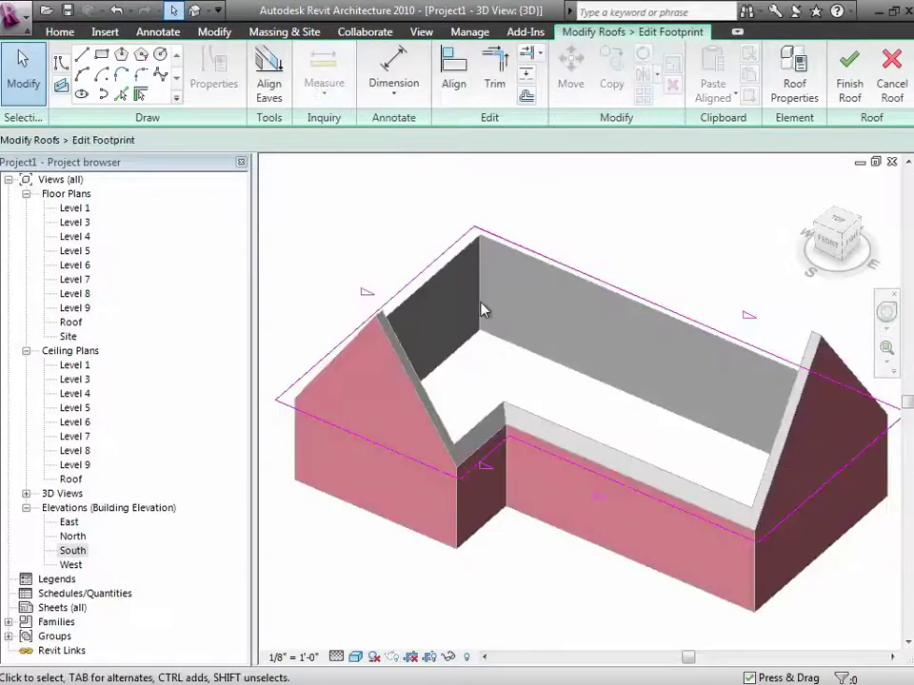
{"action": "left_click", "coordinate": [500, 453]}
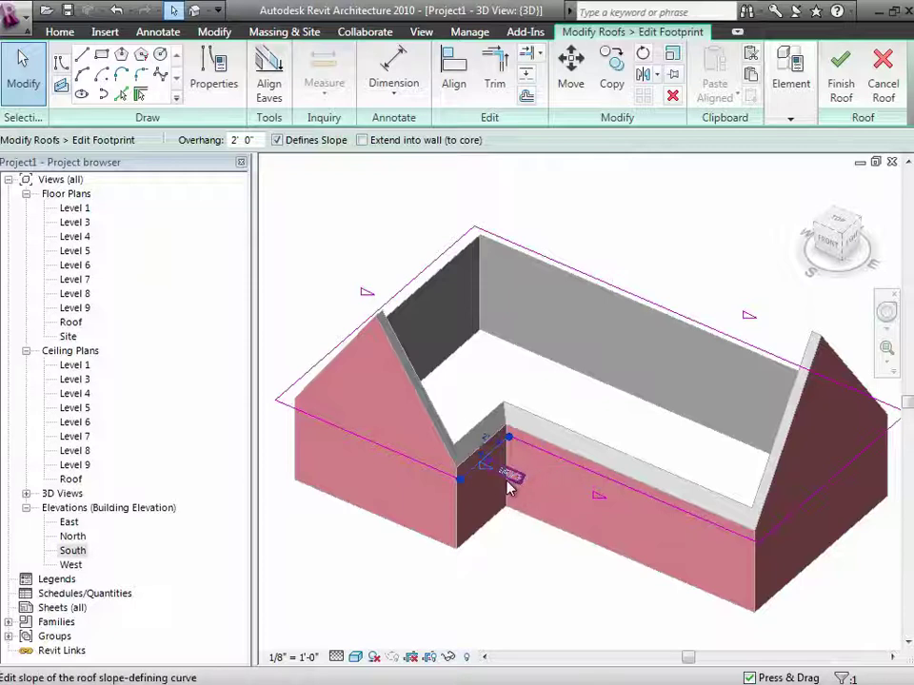
{"action": "left_click", "coordinate": [510, 476]}
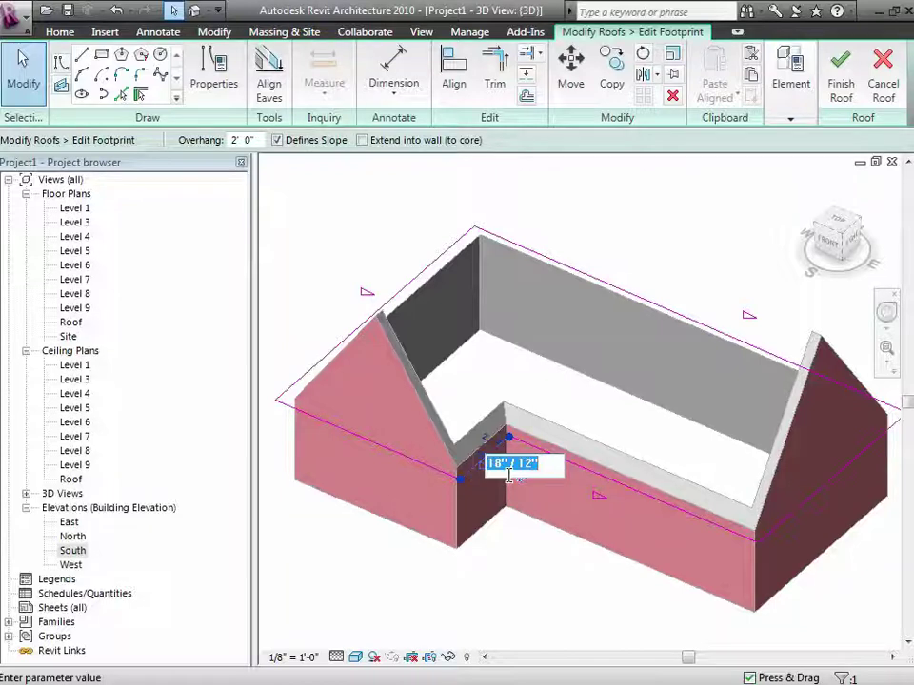
{"action": "type", "text": "12\""}
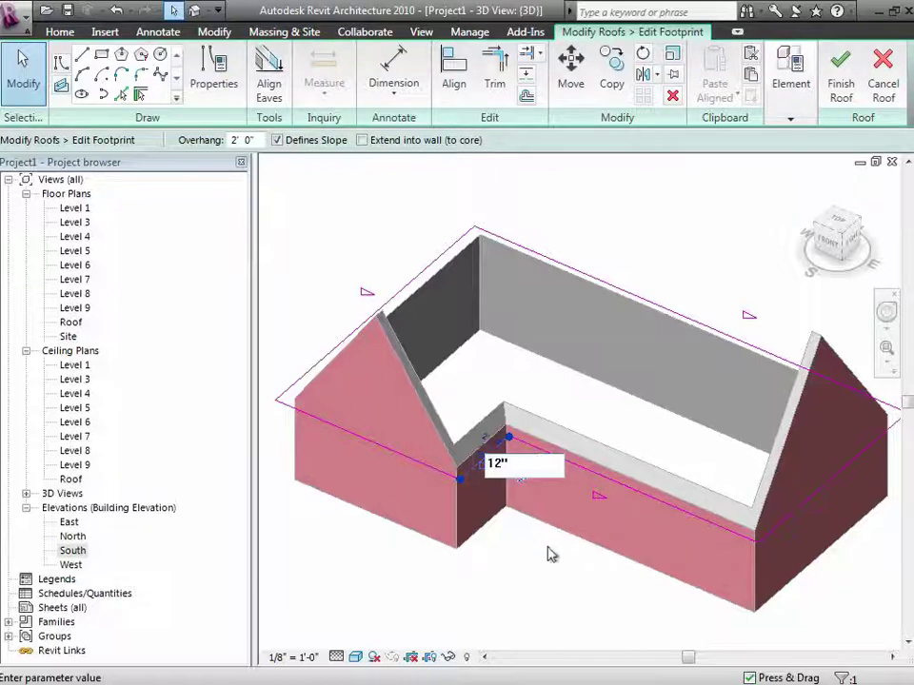
{"action": "key", "text": "Return"}
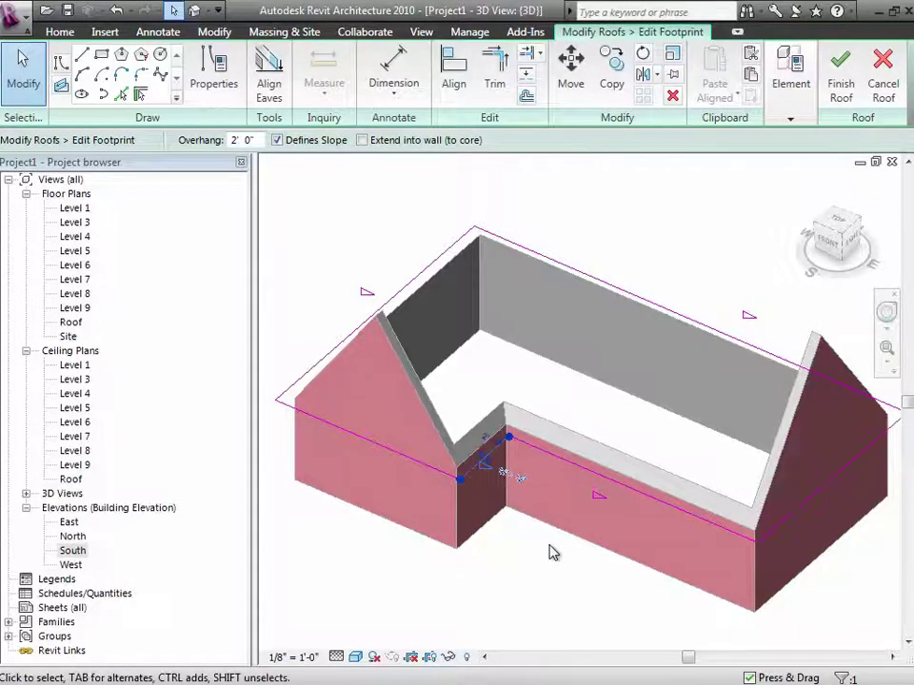
{"action": "left_click", "coordinate": [841, 88]}
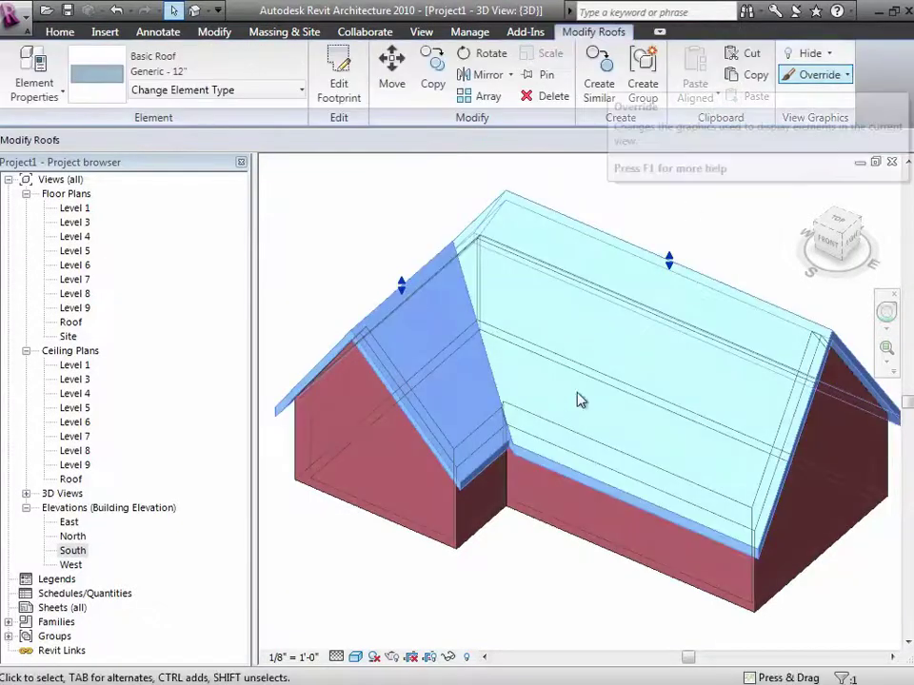
{"action": "left_click", "coordinate": [559, 600]}
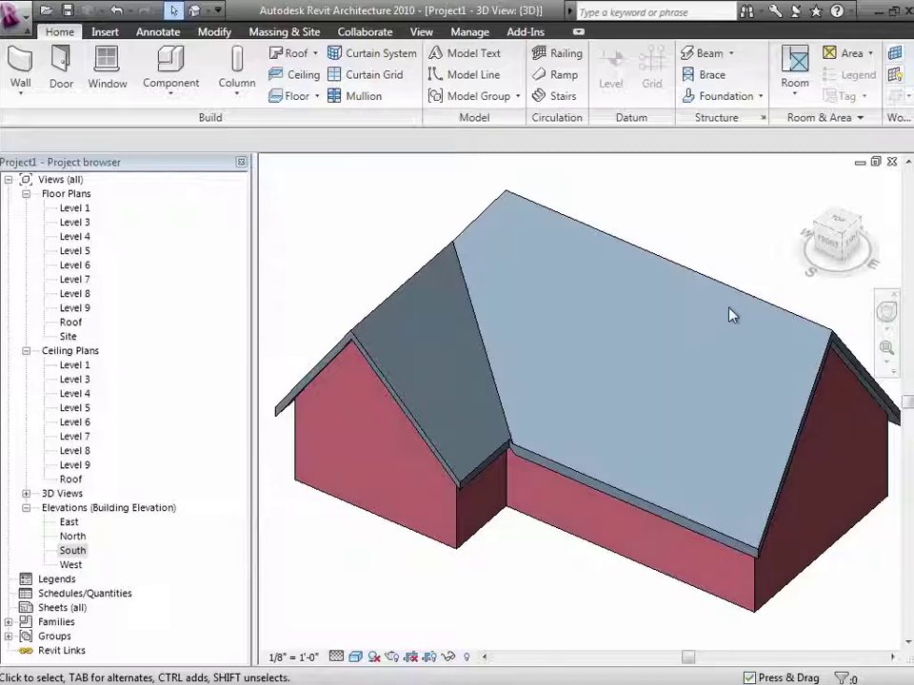
Edit the roof footprint so the long south line and the short inner line of the west wing no longer define slope
{"action": "left_click", "coordinate": [739, 297]}
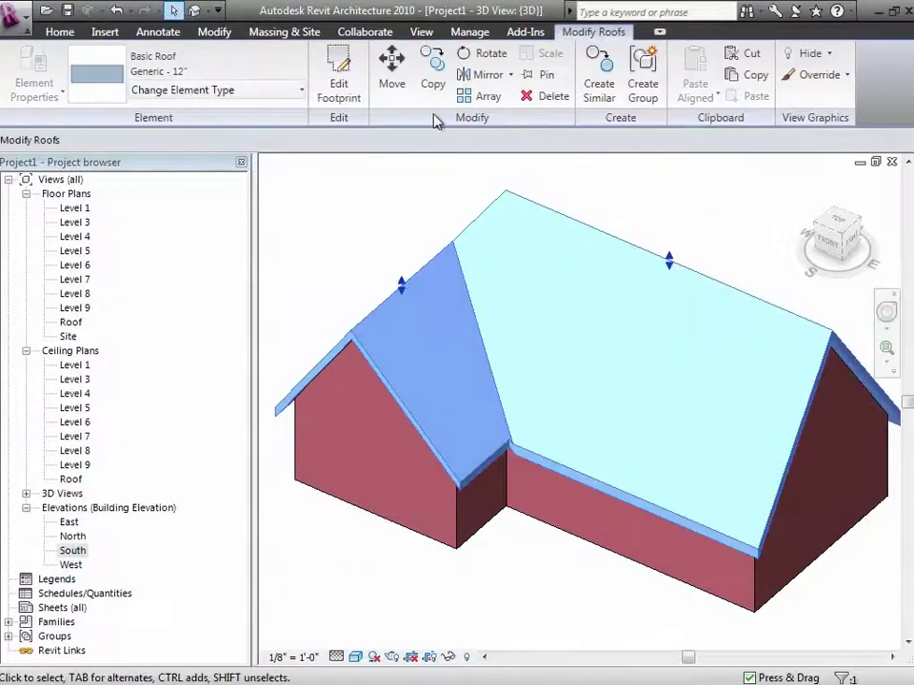
{"action": "double_click", "coordinate": [580, 282]}
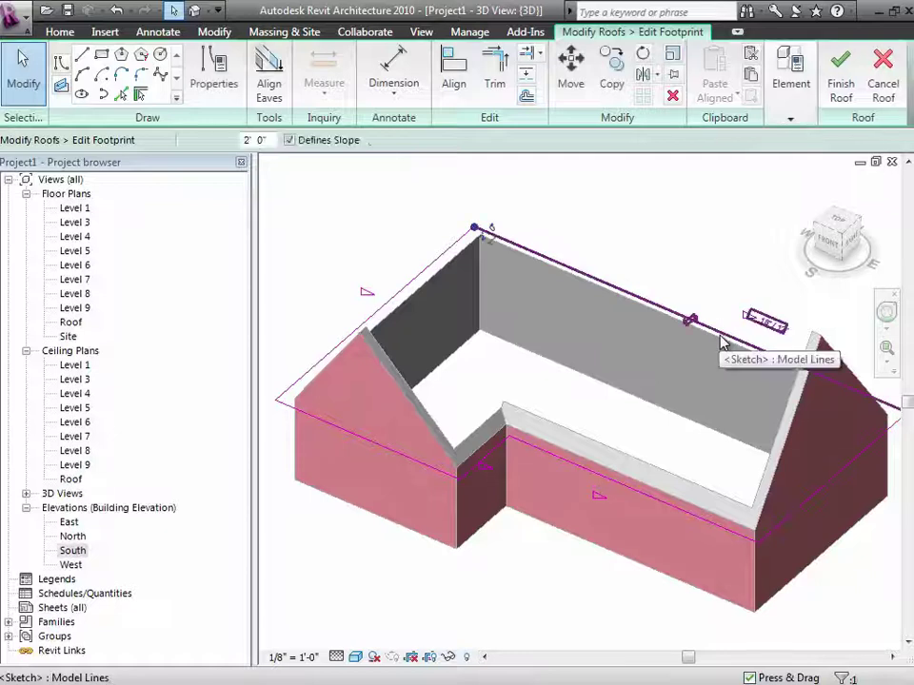
{"action": "left_click", "coordinate": [689, 319]}
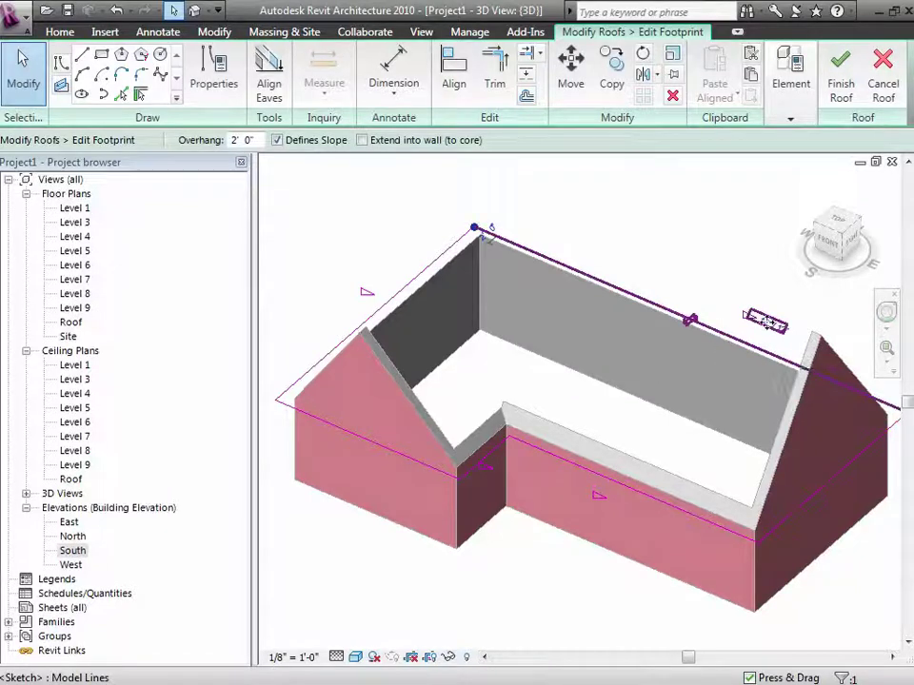
{"action": "left_click", "coordinate": [592, 481]}
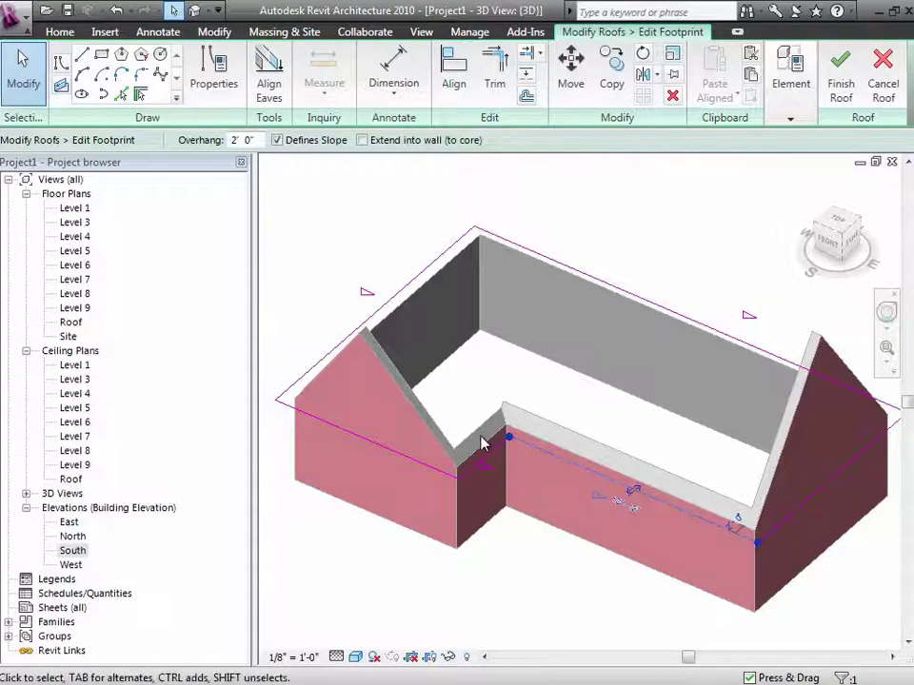
{"action": "left_click", "coordinate": [277, 140]}
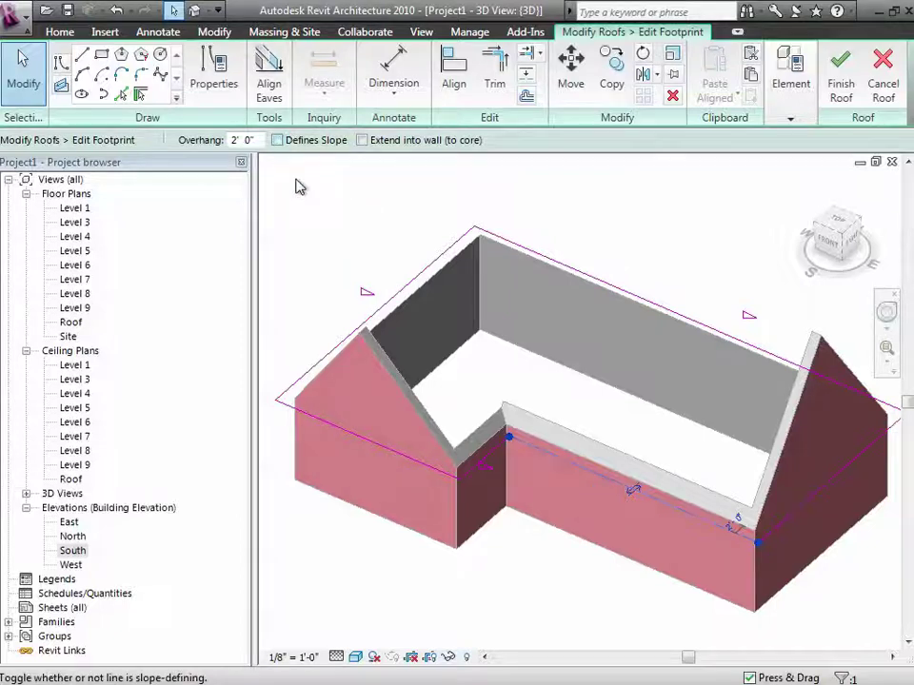
{"action": "left_click", "coordinate": [495, 456]}
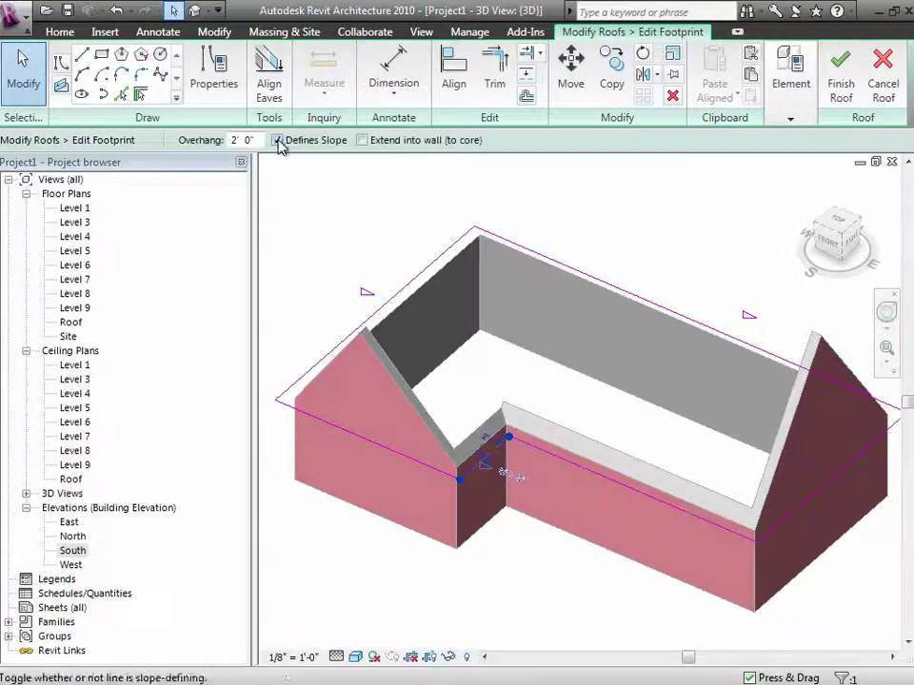
{"action": "left_click", "coordinate": [277, 140]}
{"action": "left_click", "coordinate": [307, 188]}
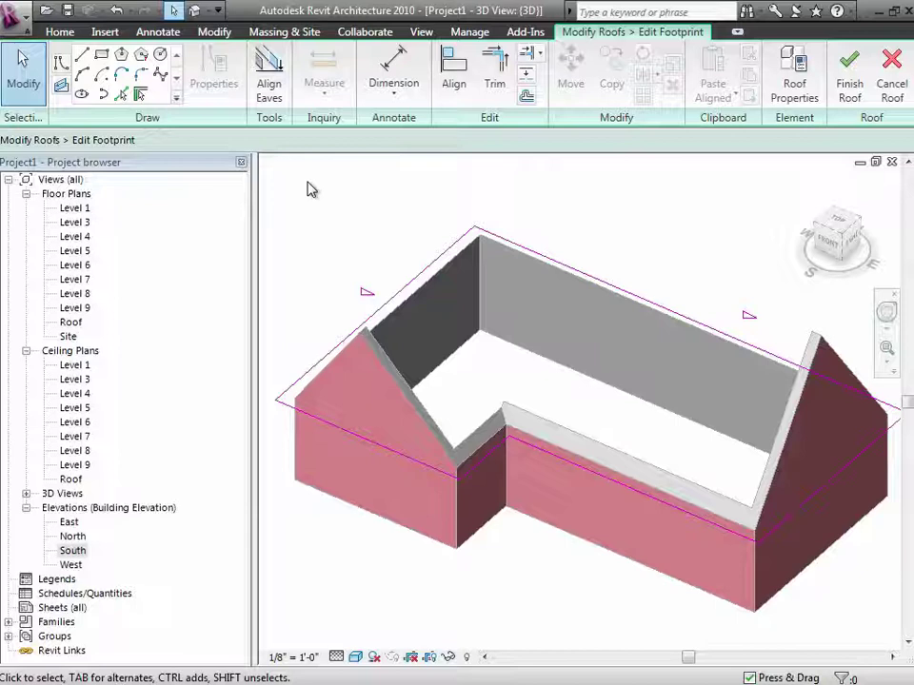
Remove the slope definition from the footprint's west line, finish the roof and deselect it
{"action": "left_click", "coordinate": [417, 280]}
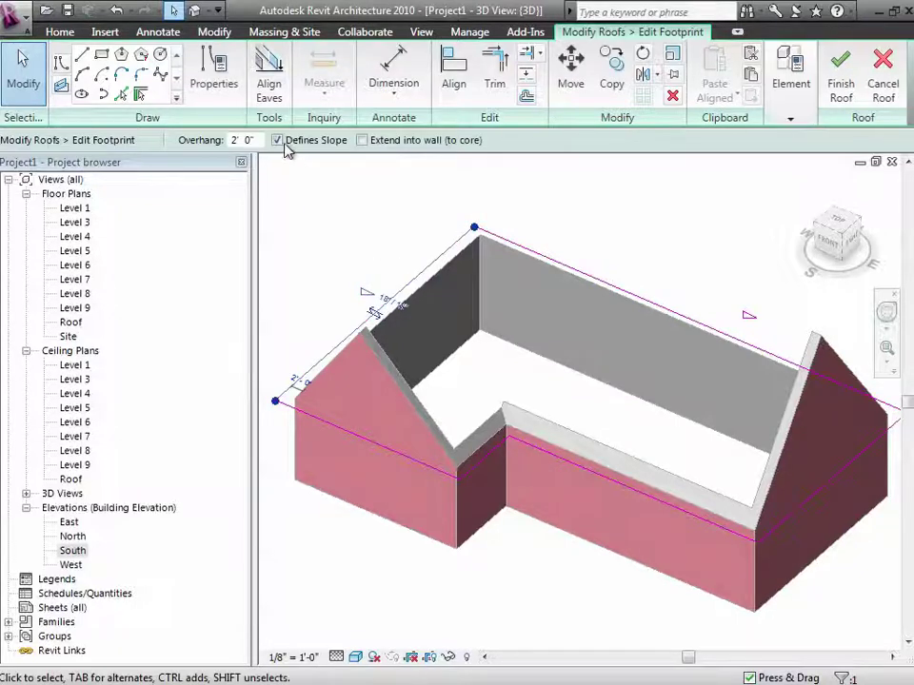
{"action": "left_click", "coordinate": [277, 140]}
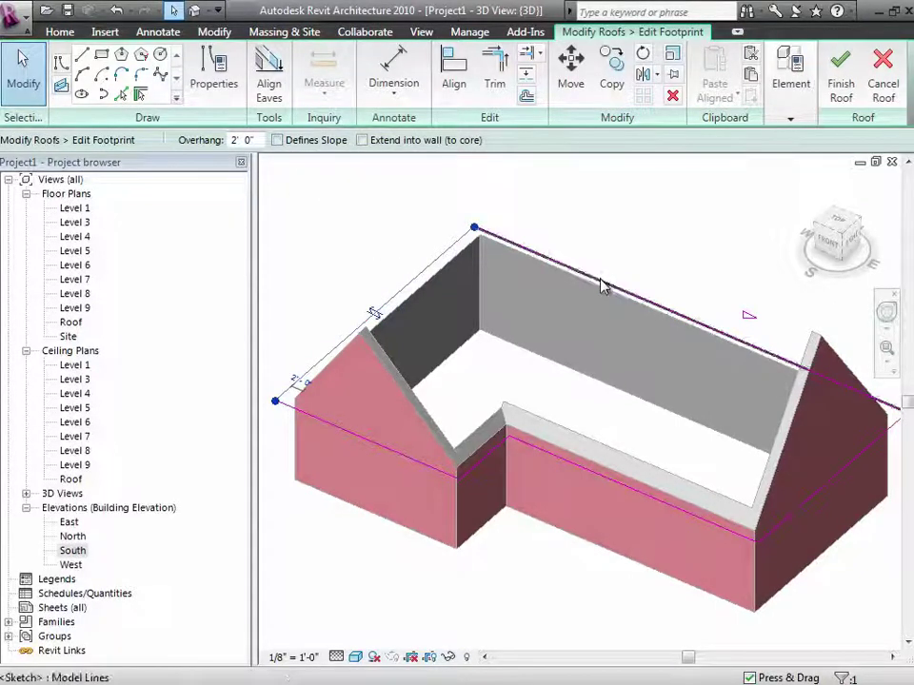
{"action": "left_click", "coordinate": [636, 241]}
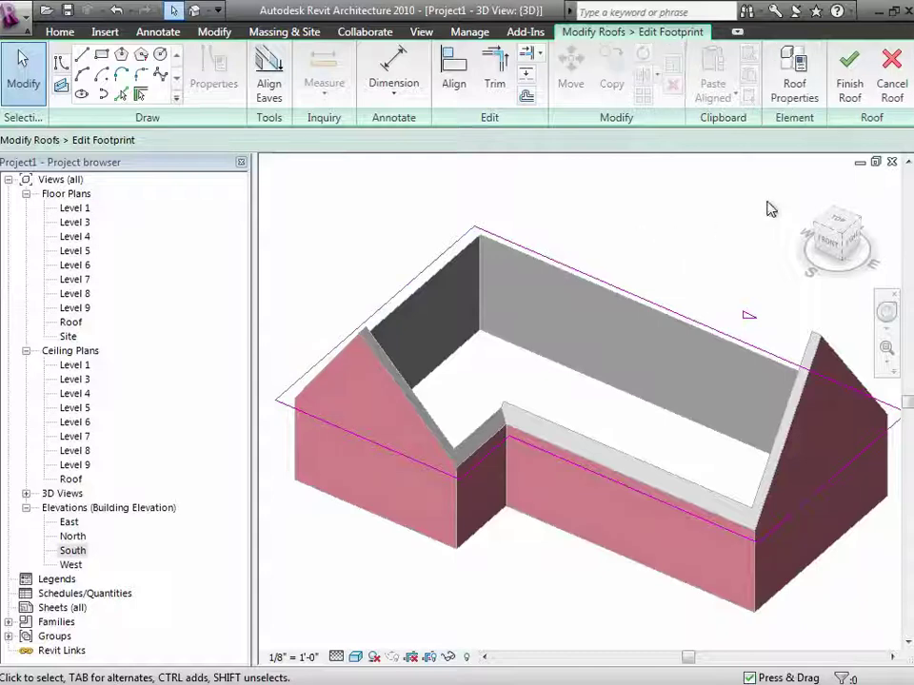
{"action": "left_click", "coordinate": [846, 93]}
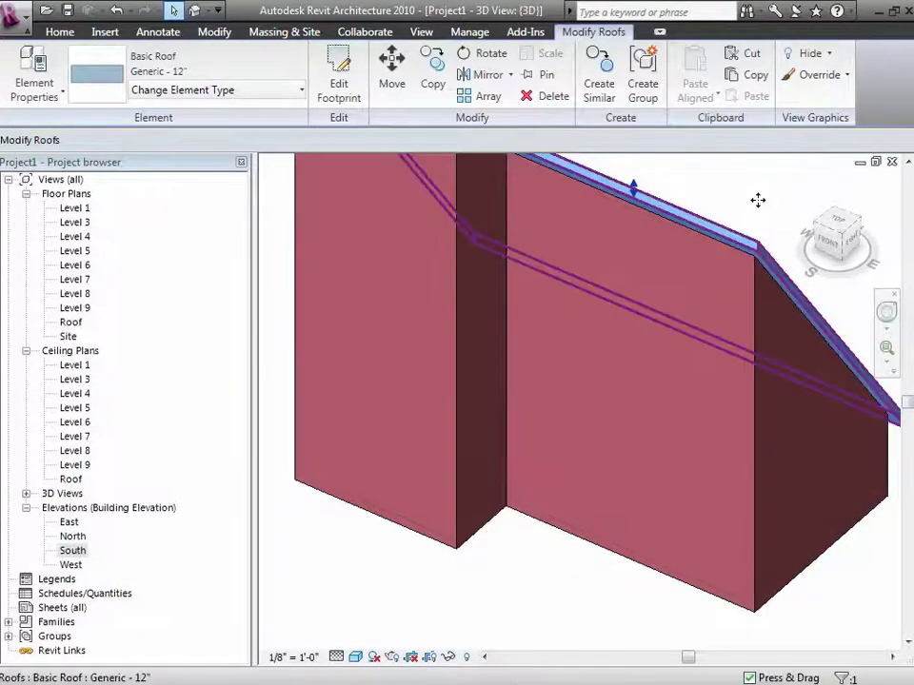
{"action": "key", "text": "z"}
{"action": "key", "text": "f"}
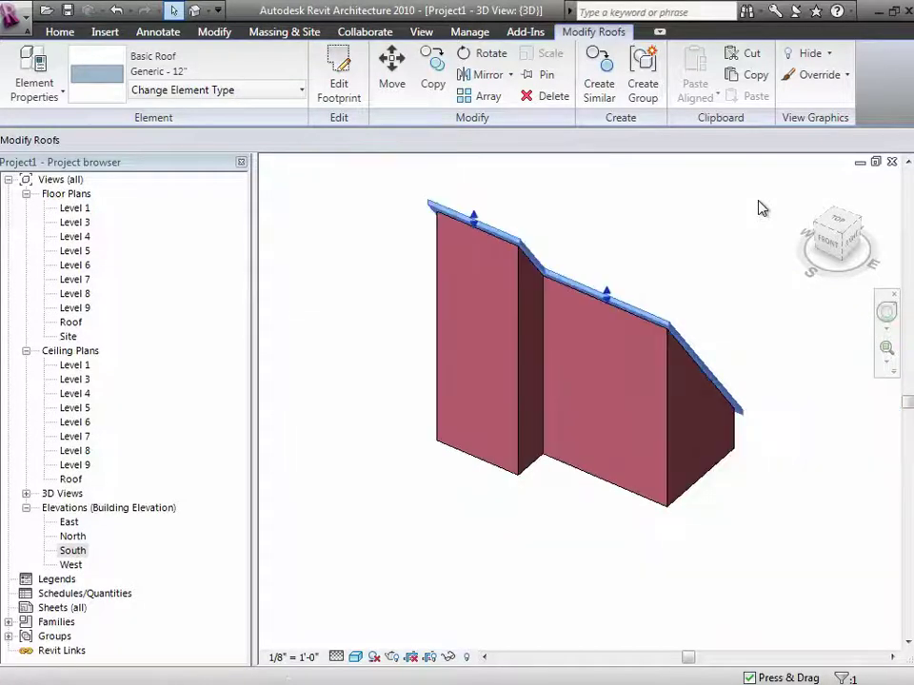
{"action": "left_click", "coordinate": [652, 250]}
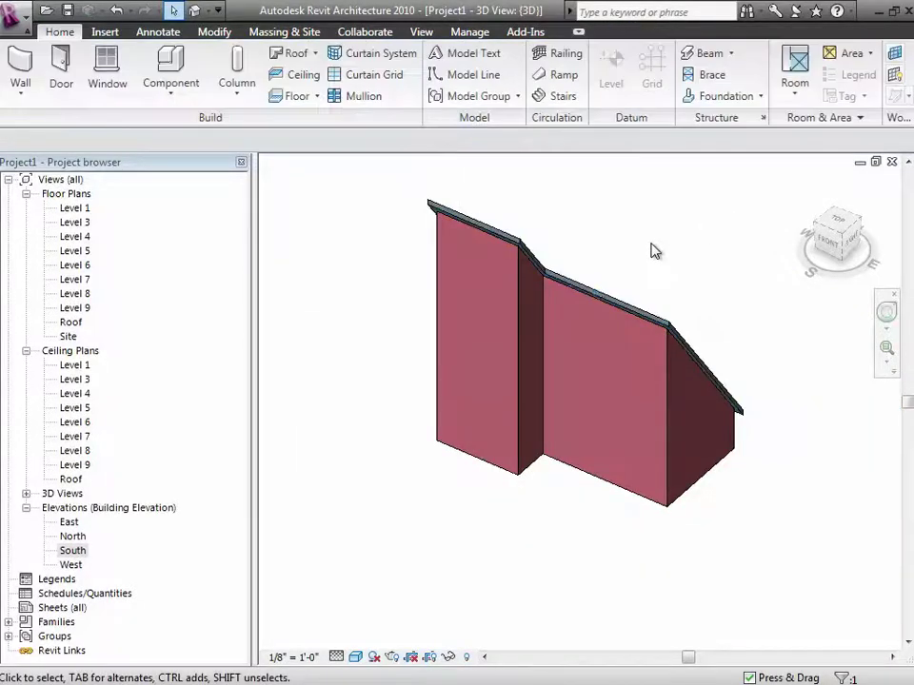
Set the roof's slope to 3" in its instance properties and deselect the roof
{"action": "left_click", "coordinate": [595, 292]}
{"action": "left_click", "coordinate": [63, 93]}
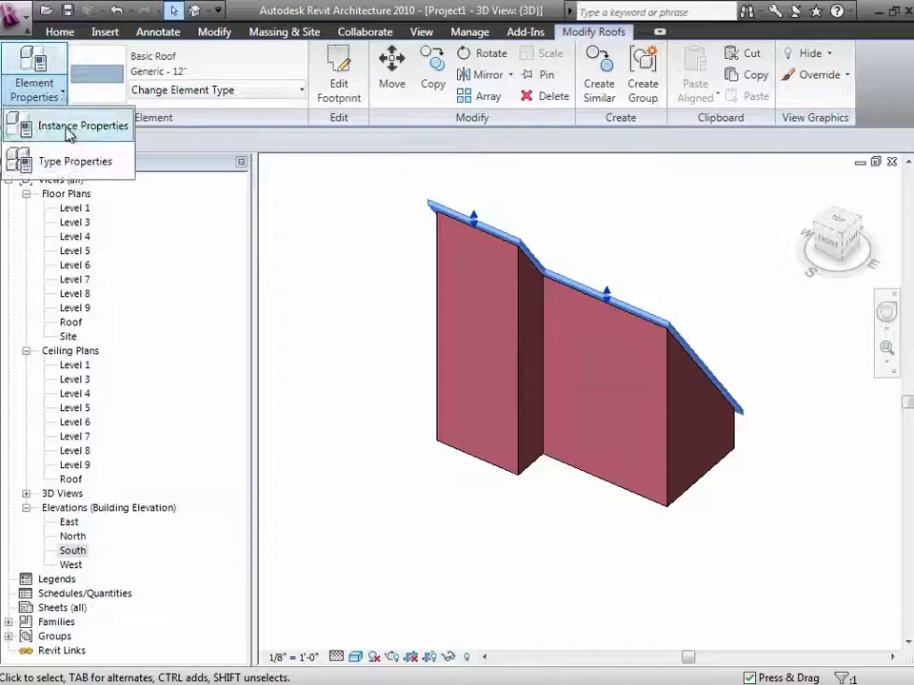
{"action": "left_click", "coordinate": [69, 140]}
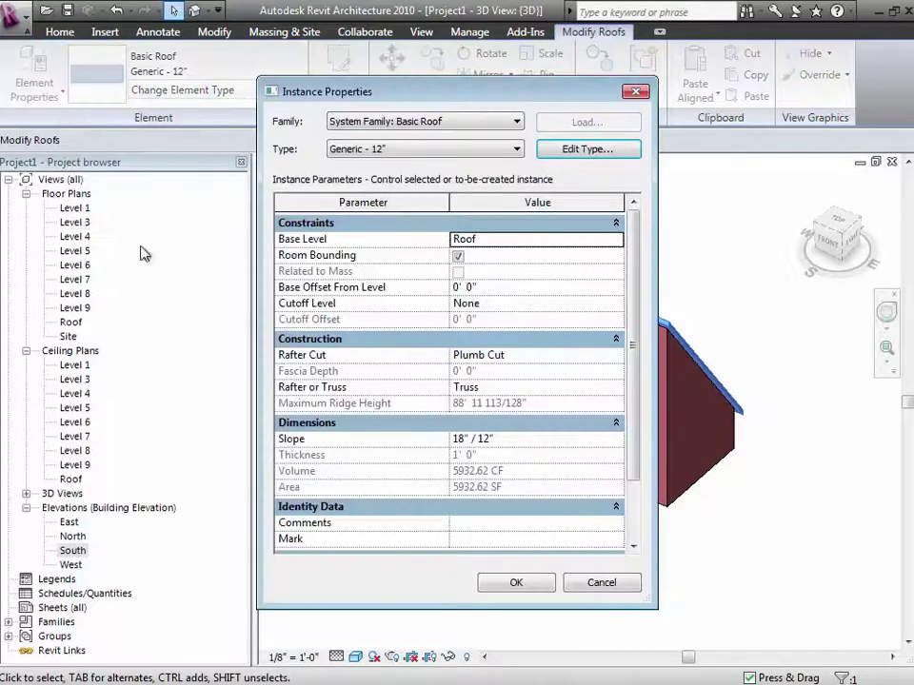
{"action": "left_click", "coordinate": [527, 439]}
{"action": "type", "text": "3"}
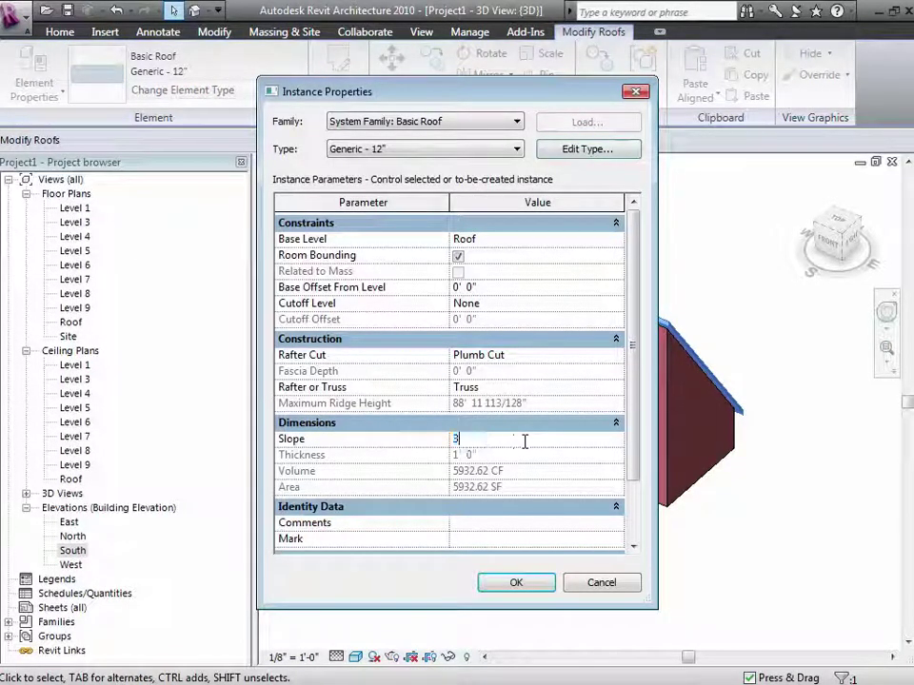
{"action": "type", "text": "\""}
{"action": "key", "text": "Tab"}
{"action": "left_click", "coordinate": [514, 583]}
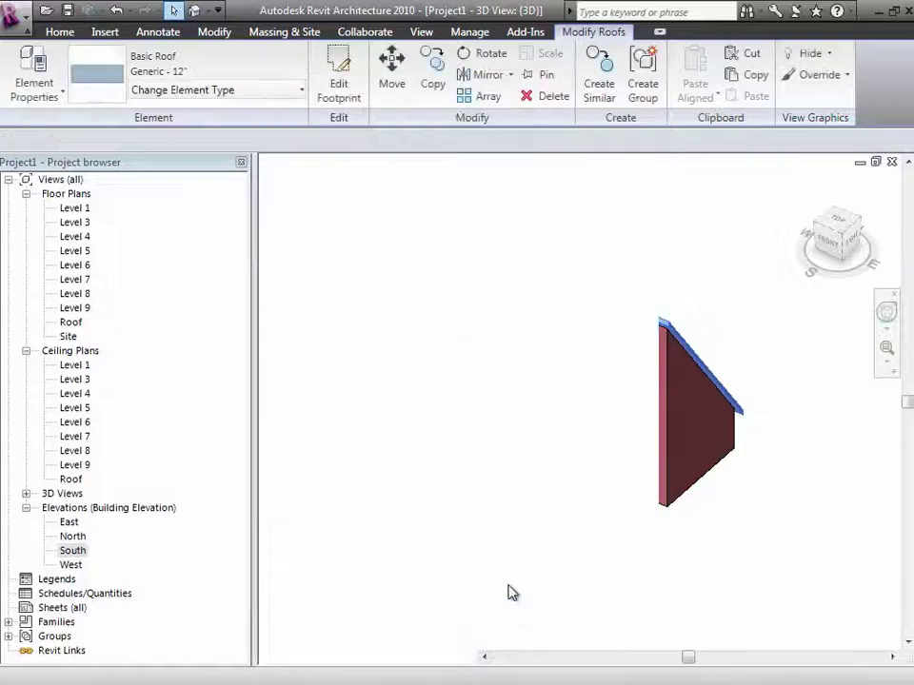
{"action": "left_click", "coordinate": [508, 587]}
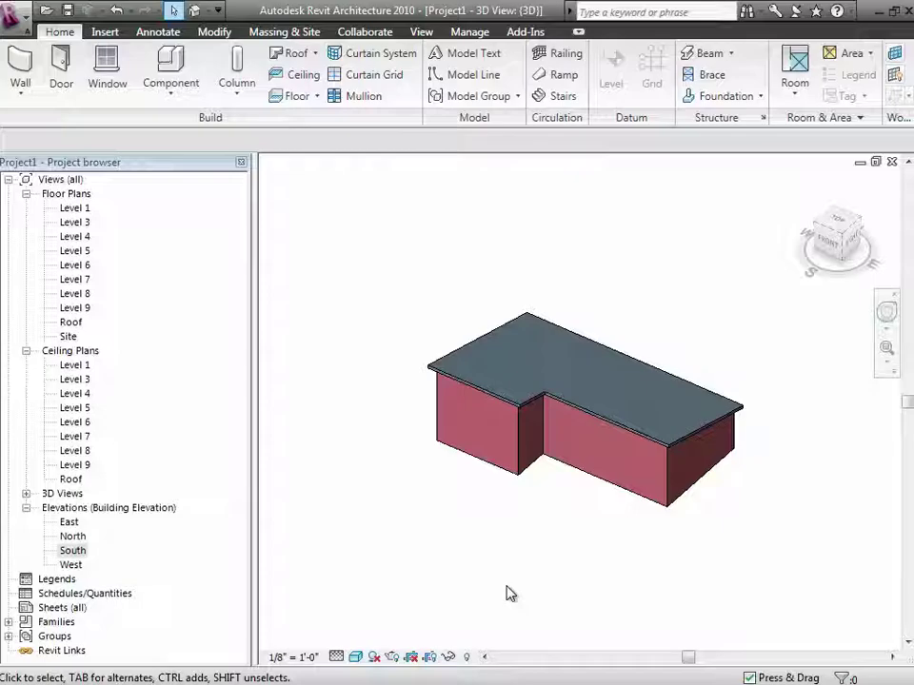
{"action": "key", "text": "ctrl+Left"}
{"action": "key", "text": "ctrl+Left"}
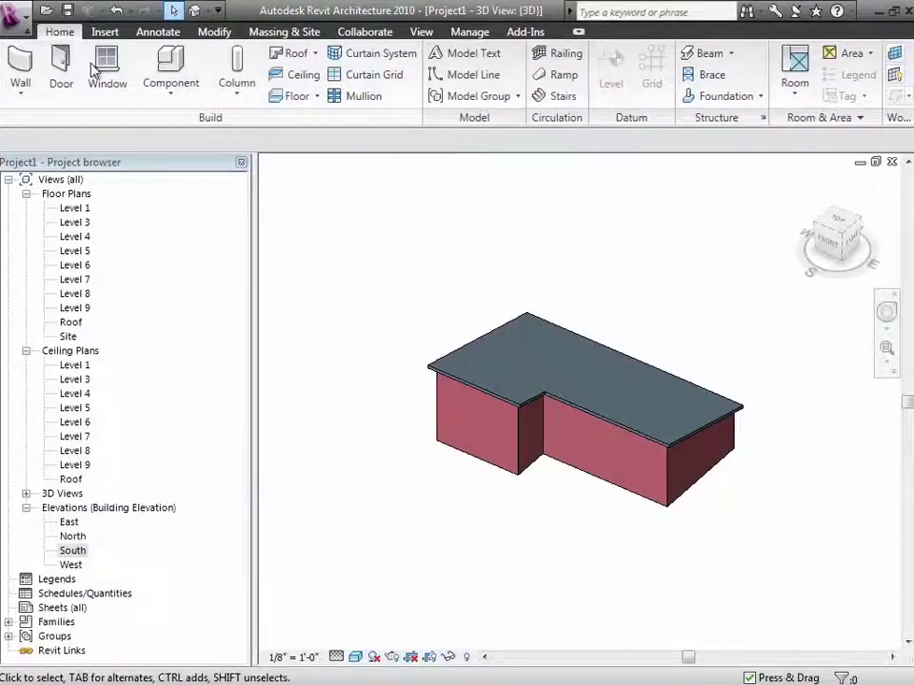
Open the project "4 - Clerestory and Shed Roof Example" from CEE 110, CEE 110 Slide Sets, Session 4 on the S: drive
{"action": "left_click", "coordinate": [17, 17]}
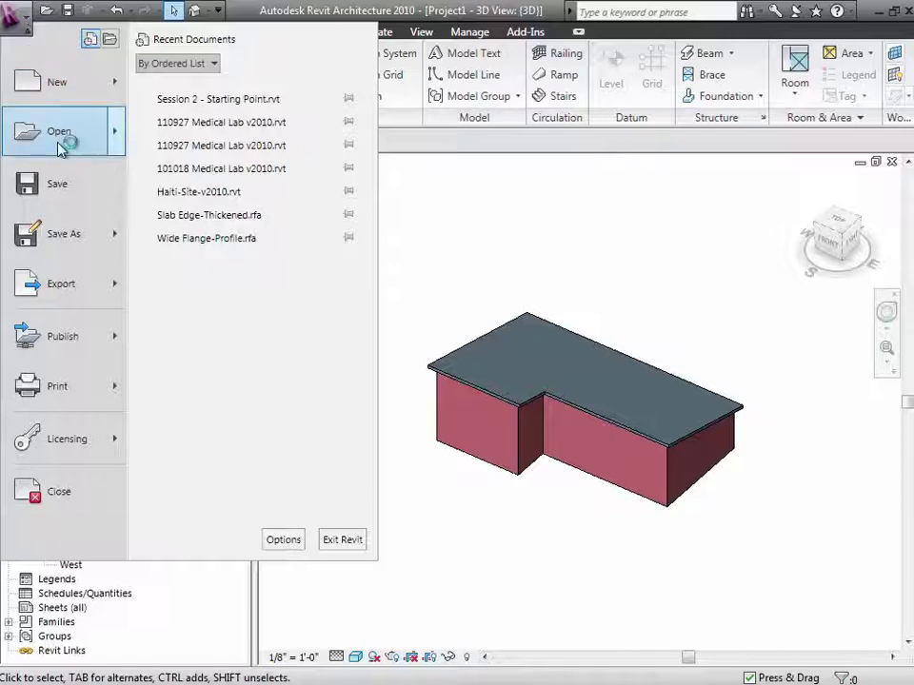
{"action": "mouse_move", "coordinate": [59, 142]}
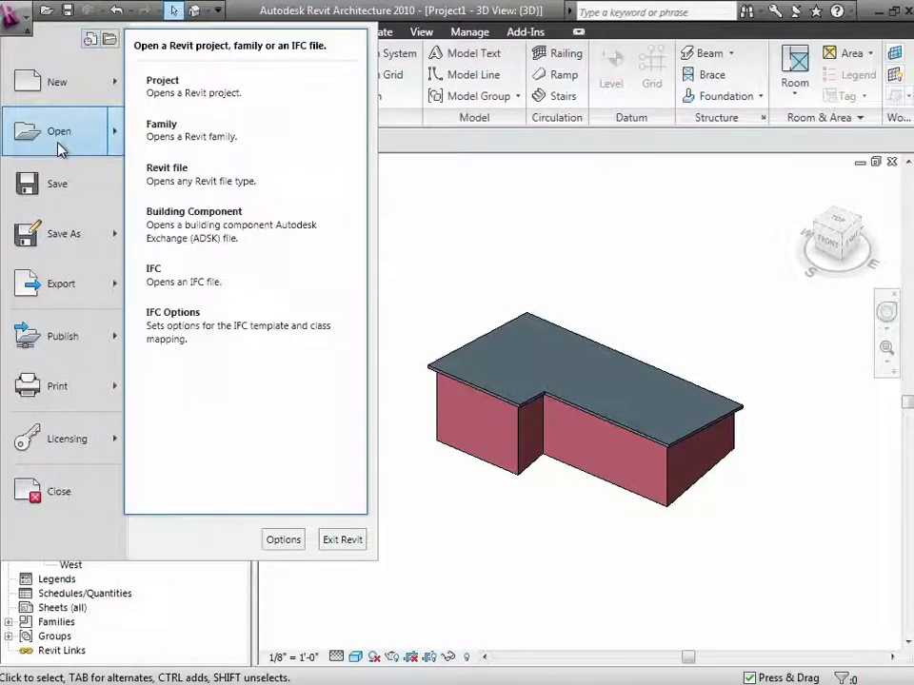
{"action": "left_click", "coordinate": [192, 93]}
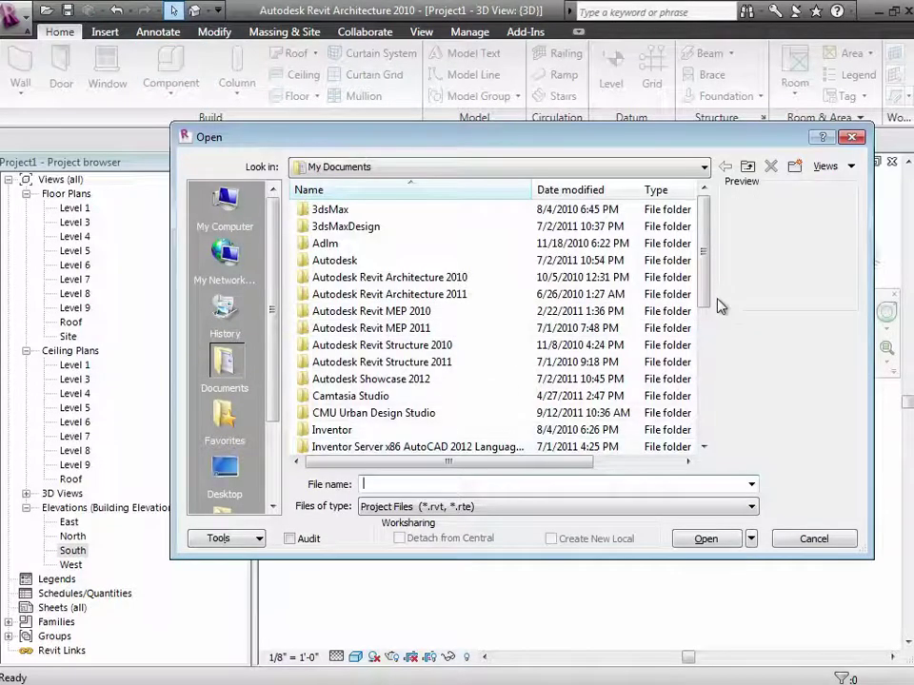
{"action": "left_click_drag", "start_coordinate": [708, 285], "coordinate": [707, 373]}
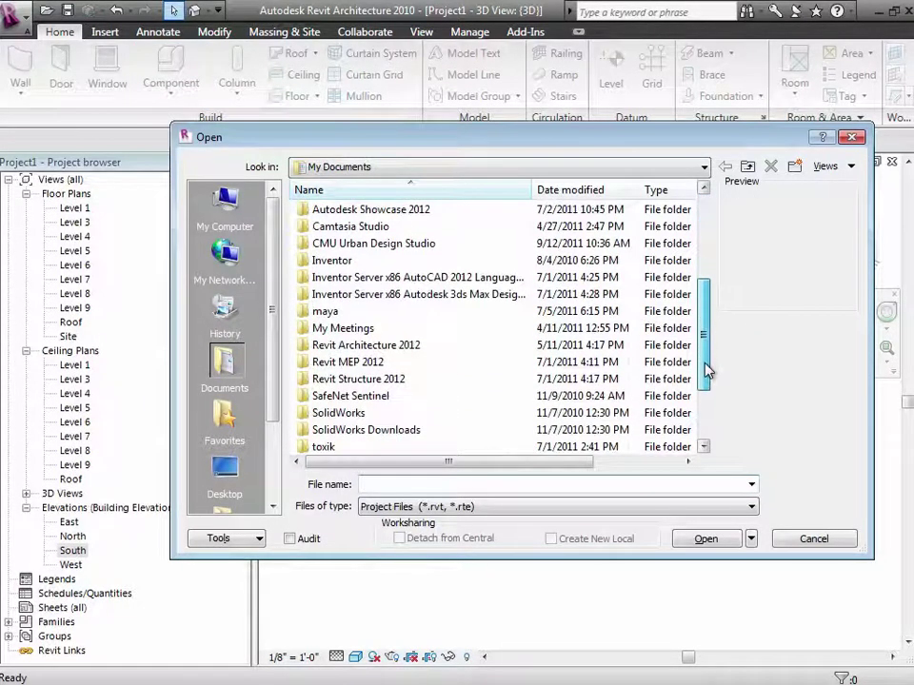
{"action": "left_click", "coordinate": [343, 169]}
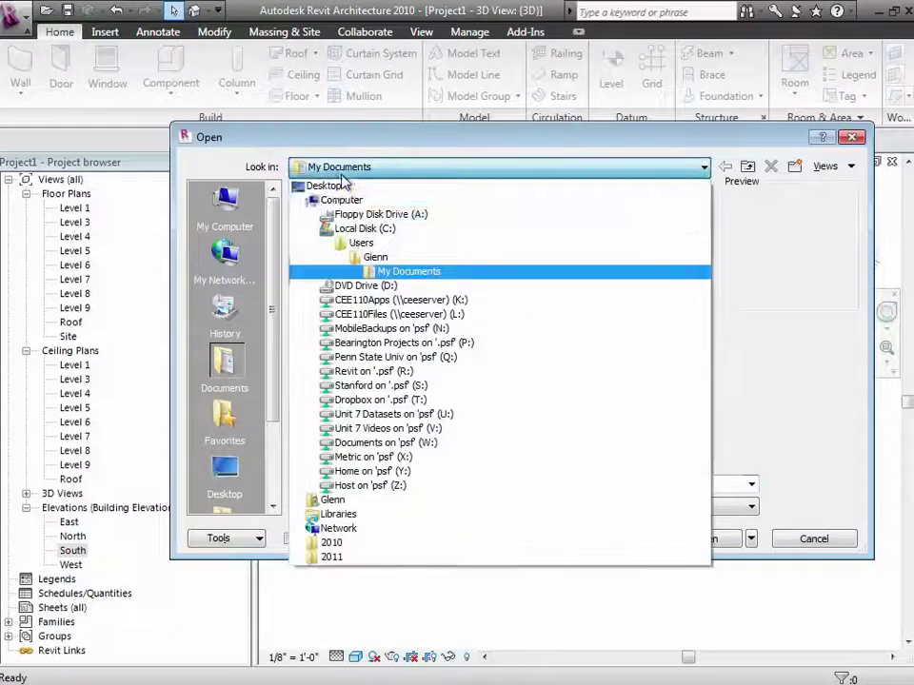
{"action": "left_click", "coordinate": [373, 385]}
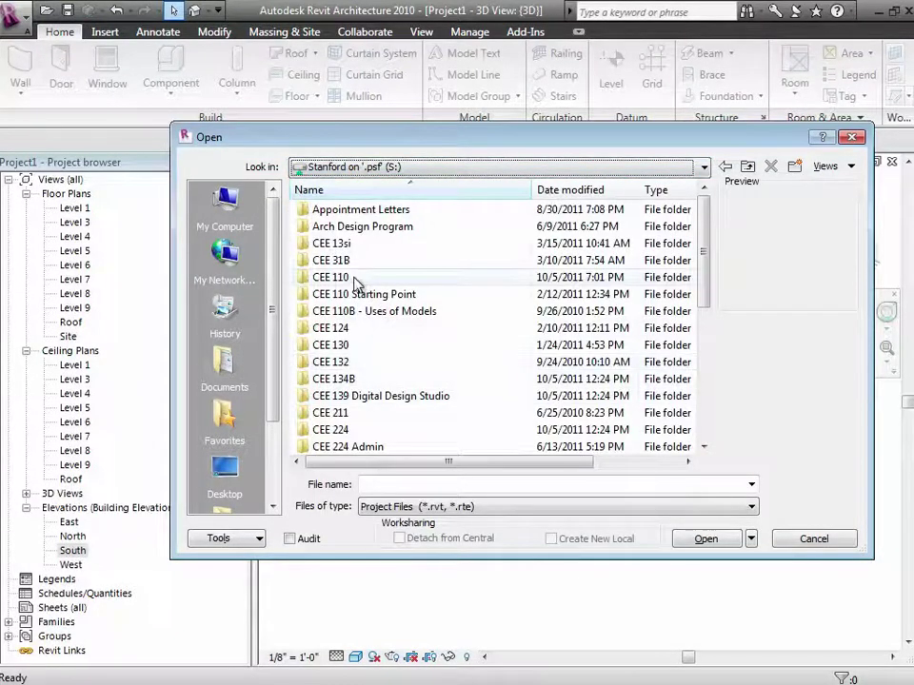
{"action": "double_click", "coordinate": [357, 277]}
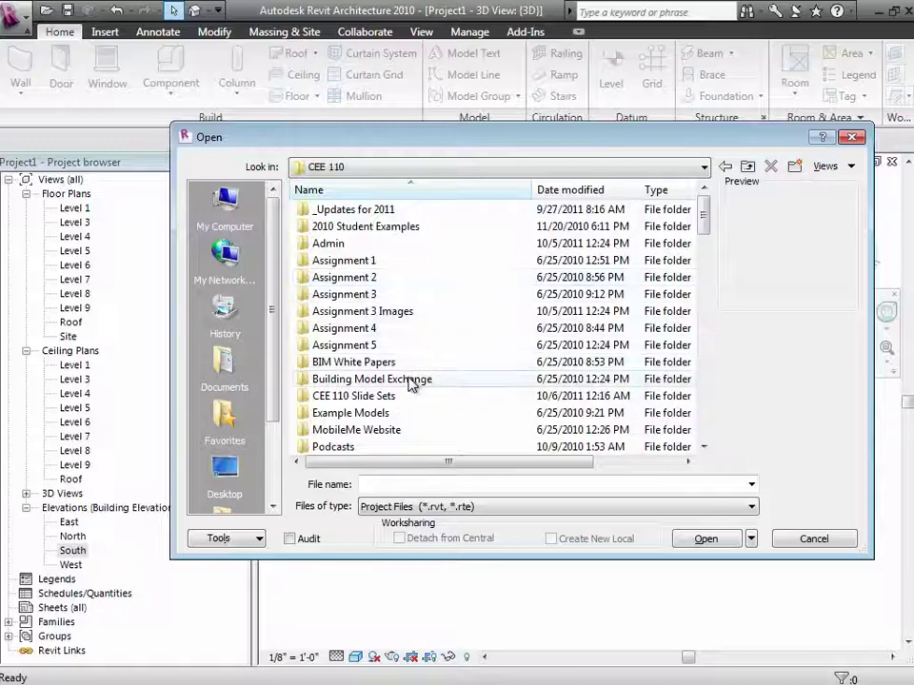
{"action": "double_click", "coordinate": [386, 397]}
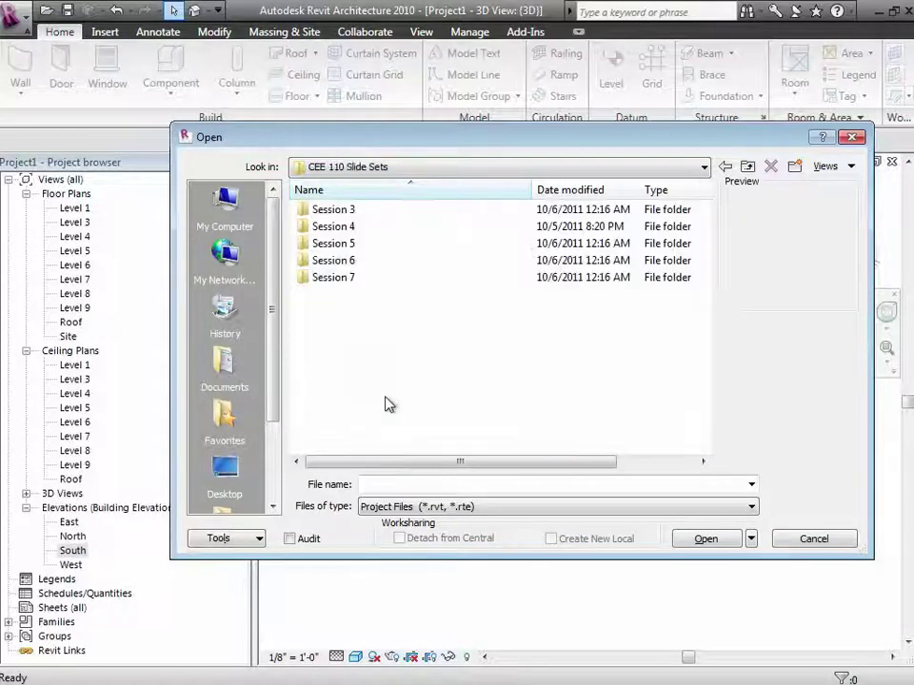
{"action": "double_click", "coordinate": [353, 225]}
{"action": "left_click", "coordinate": [362, 228]}
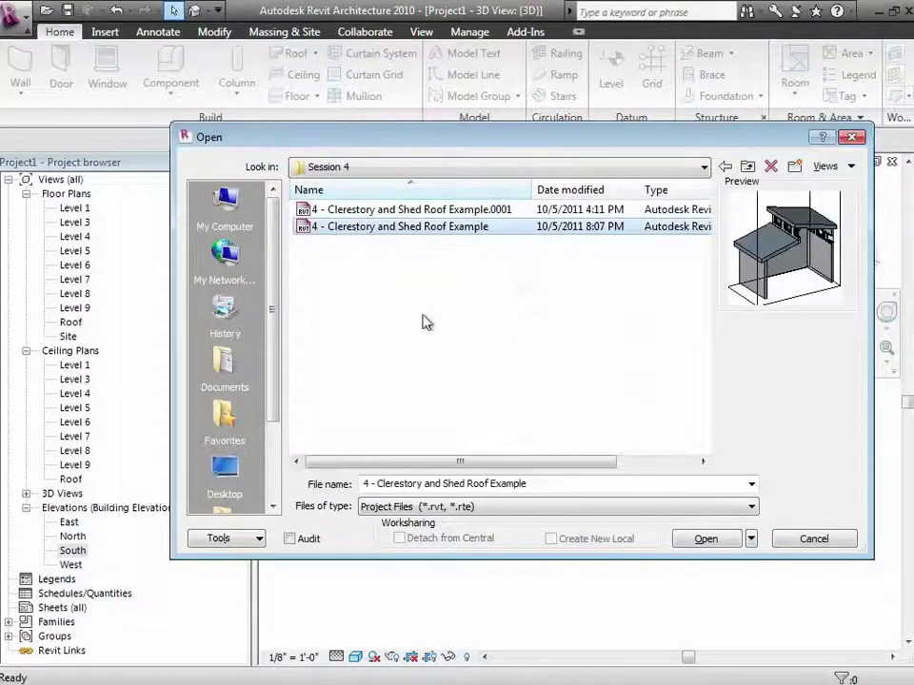
{"action": "left_click", "coordinate": [706, 542]}
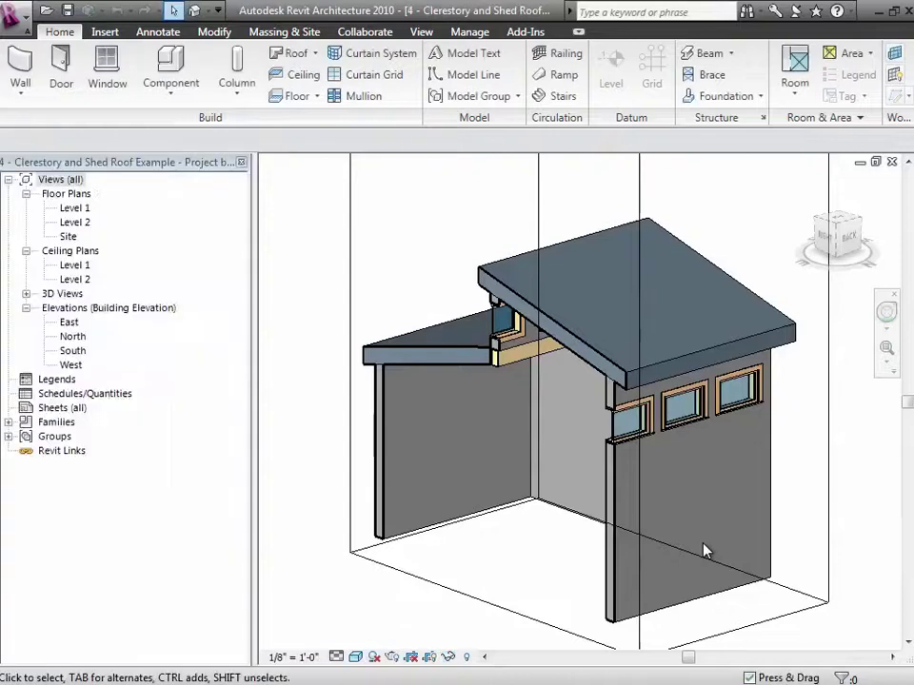
Orbit the clerestory example to examine its two shed roofs, clerestory windows and supporting 6x12 beam
{"action": "left_click", "coordinate": [886, 348]}
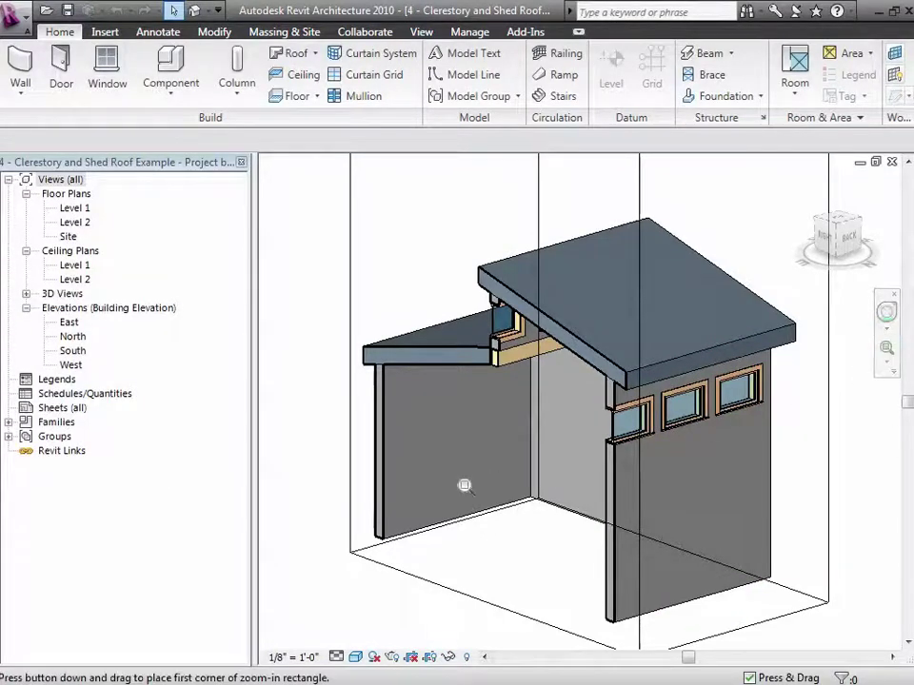
{"action": "left_click", "coordinate": [887, 312]}
{"action": "left_click_drag", "start_coordinate": [382, 505], "coordinate": [562, 514]}
{"action": "left_click_drag", "start_coordinate": [572, 498], "coordinate": [573, 490]}
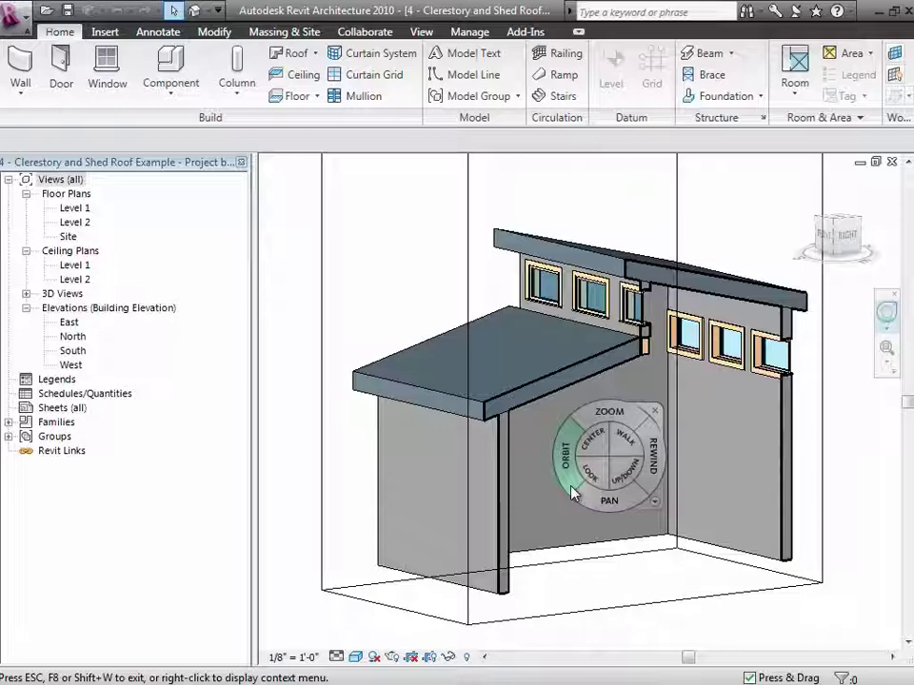
{"action": "key", "text": "Escape"}
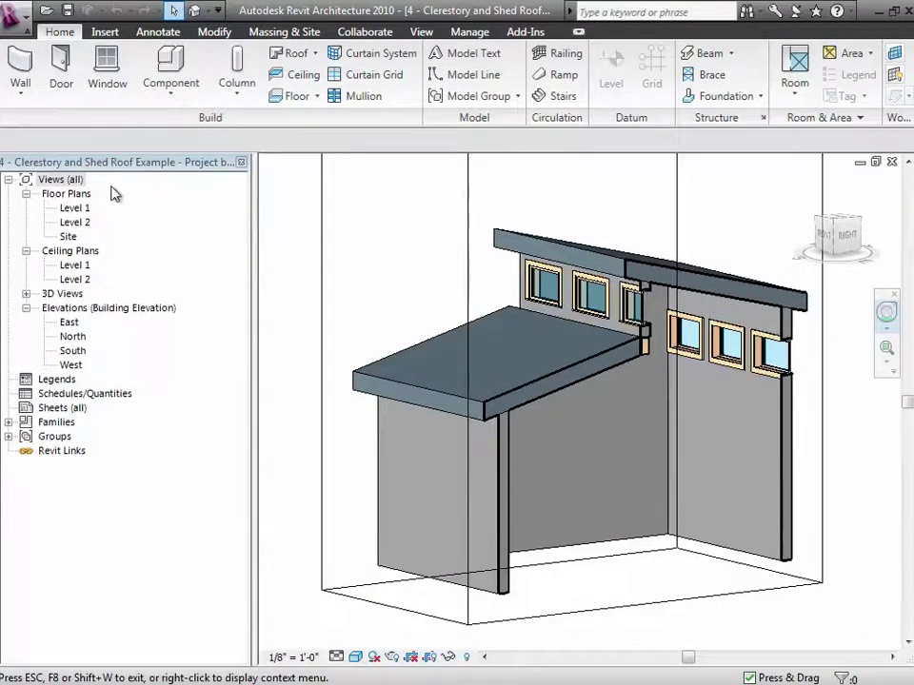
{"action": "left_click", "coordinate": [652, 360]}
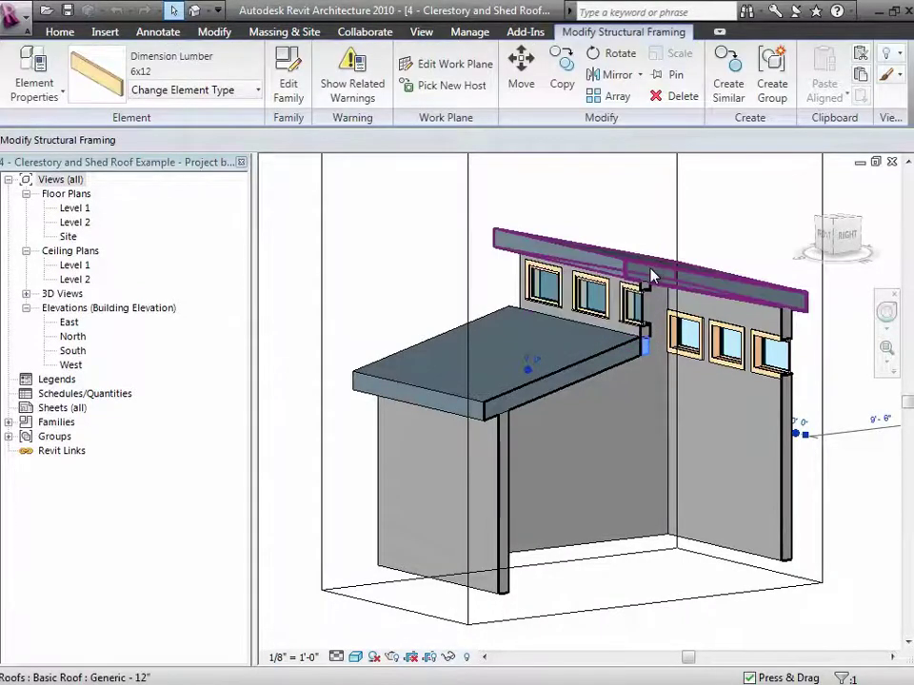
Examine the slope-defining edges of the lower and upper roof footprints in the Level 2 plan, cancelling each footprint edit
{"action": "left_click", "coordinate": [618, 363]}
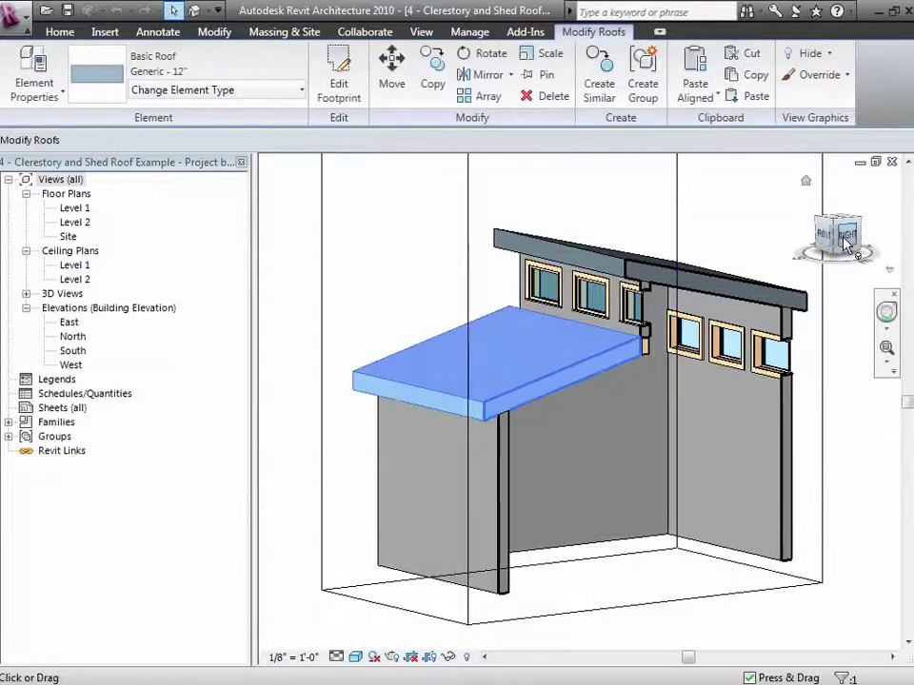
{"action": "left_click", "coordinate": [341, 84]}
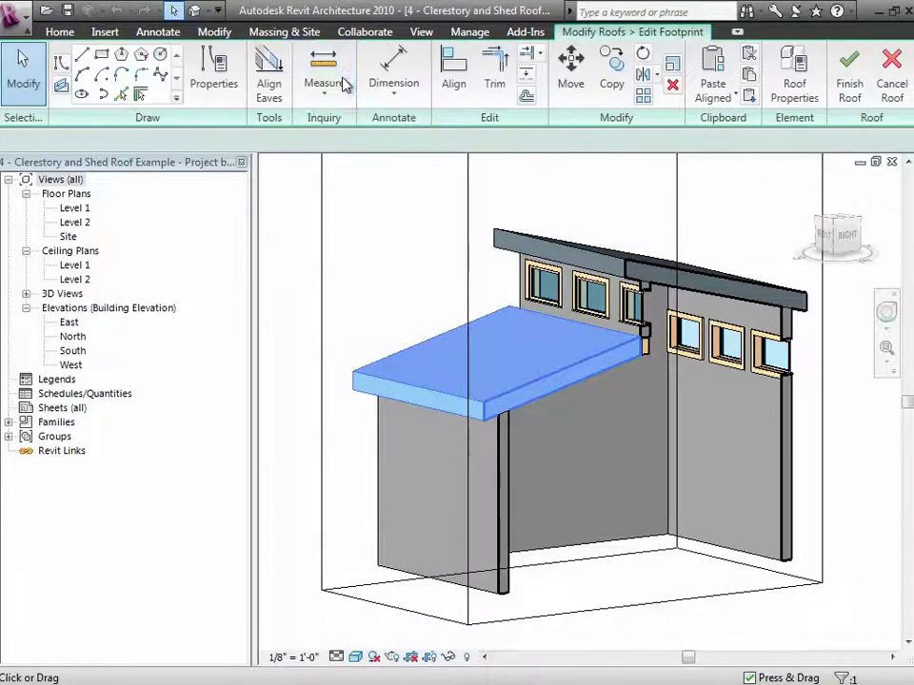
{"action": "left_click", "coordinate": [885, 314]}
{"action": "left_click_drag", "start_coordinate": [614, 362], "coordinate": [602, 469]}
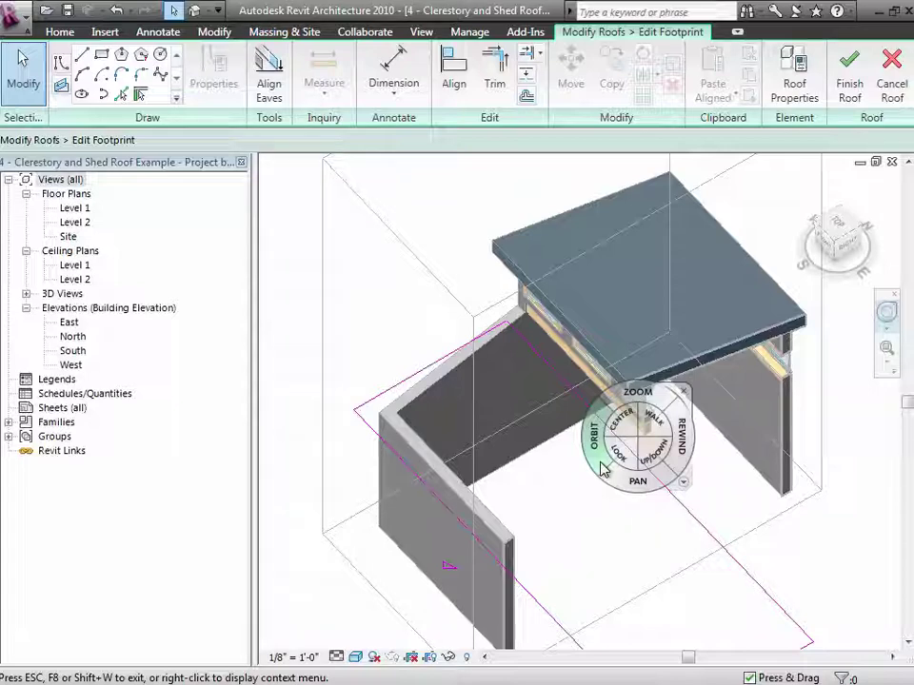
{"action": "left_click", "coordinate": [837, 228]}
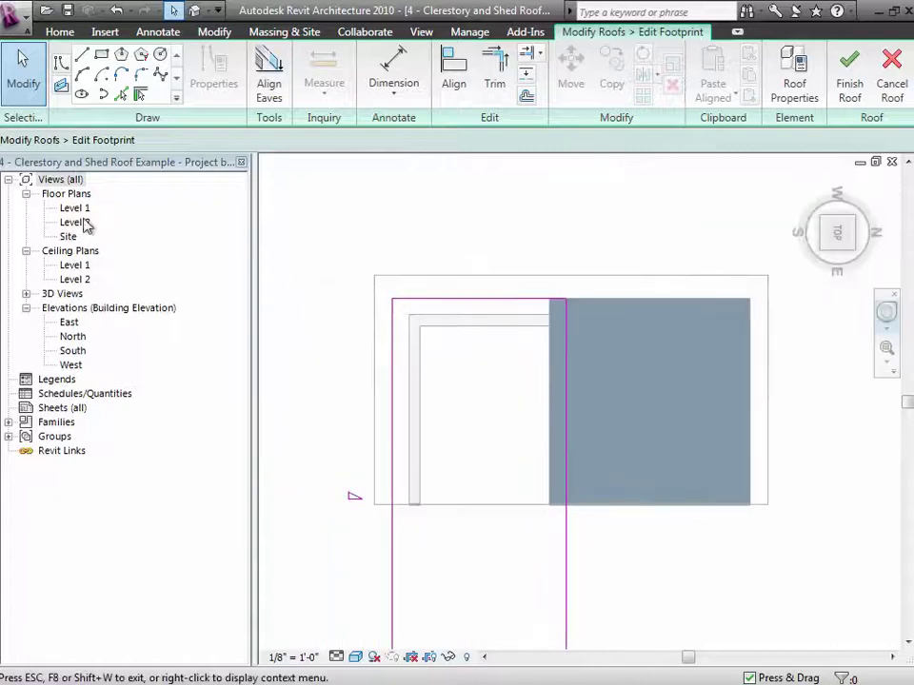
{"action": "double_click", "coordinate": [84, 224]}
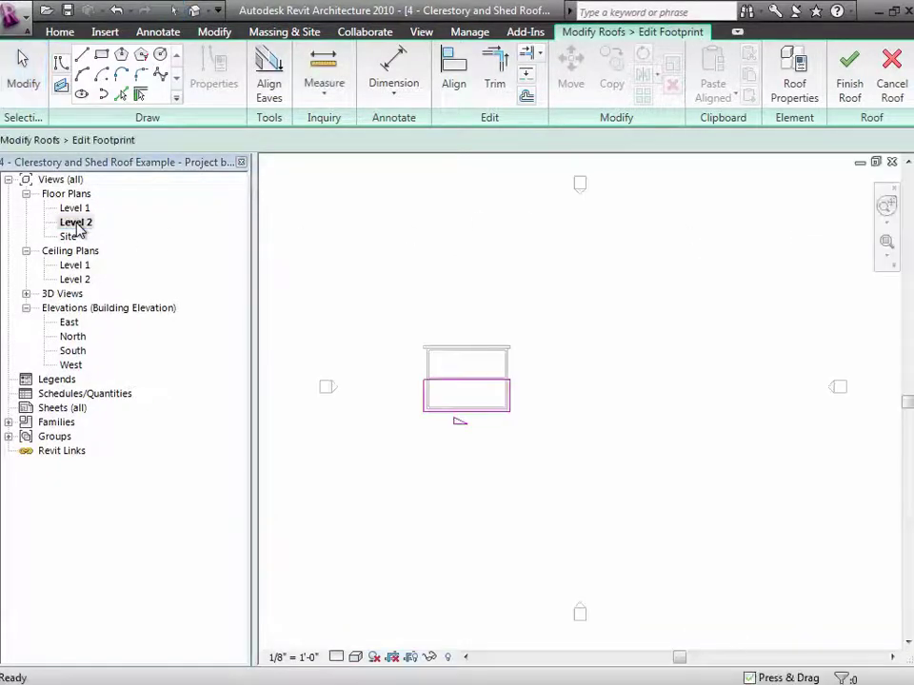
{"action": "left_click", "coordinate": [885, 246]}
{"action": "left_click_drag", "start_coordinate": [367, 318], "coordinate": [532, 433]}
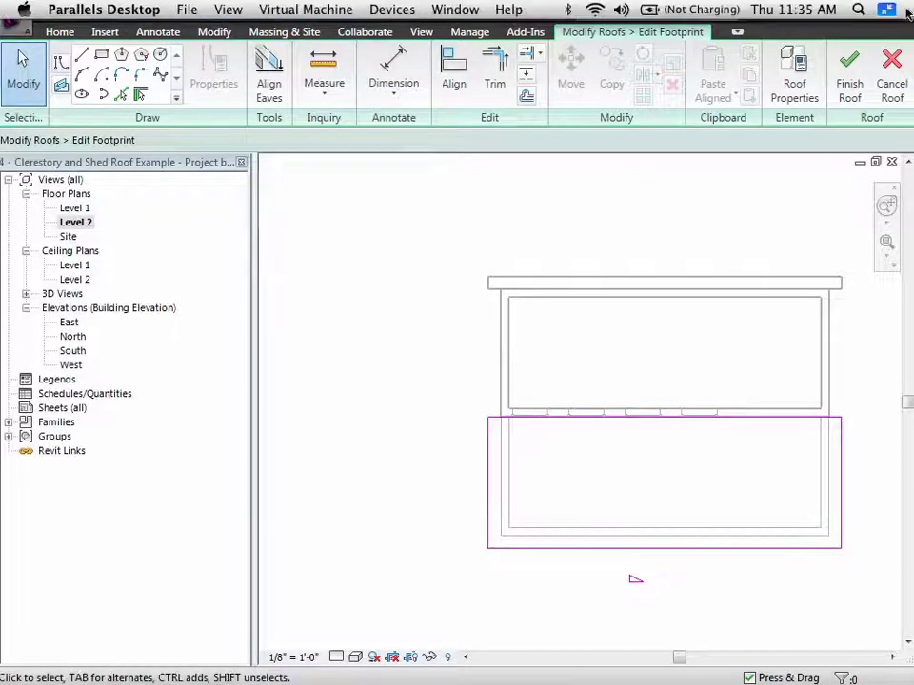
{"action": "left_click", "coordinate": [895, 76]}
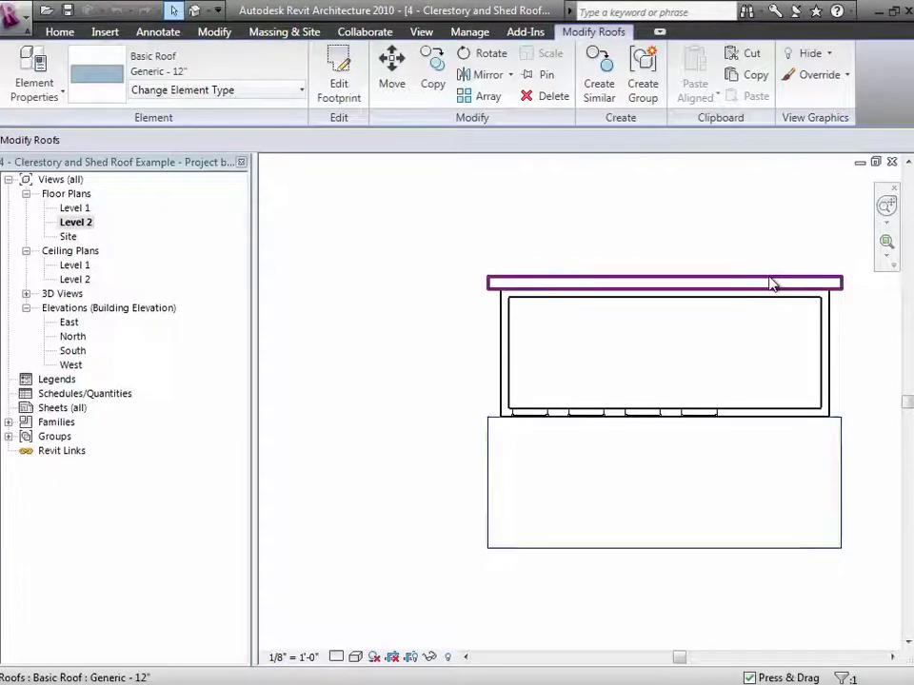
{"action": "left_click", "coordinate": [328, 91]}
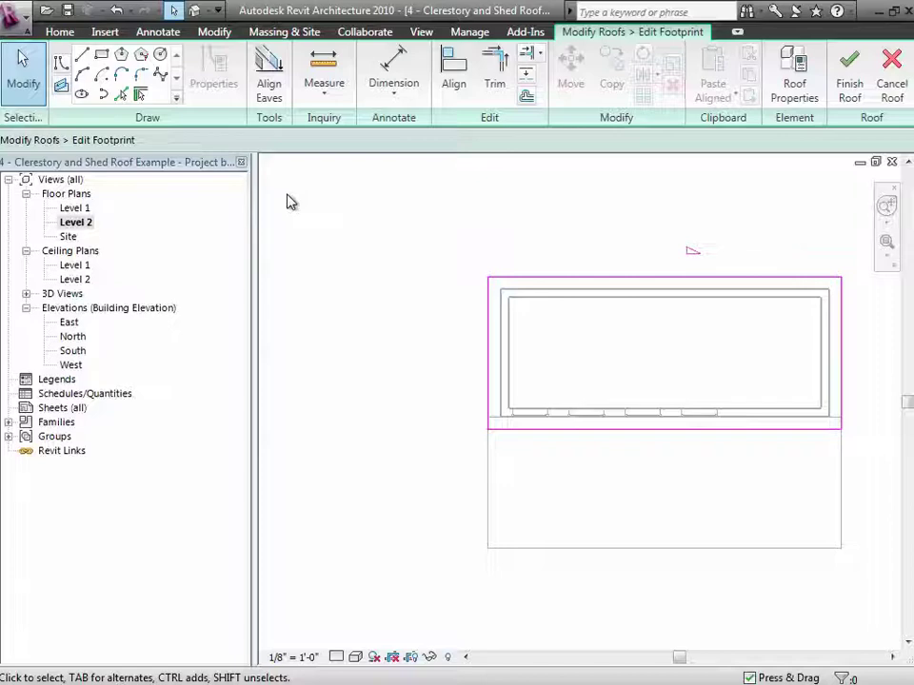
{"action": "left_click", "coordinate": [895, 74]}
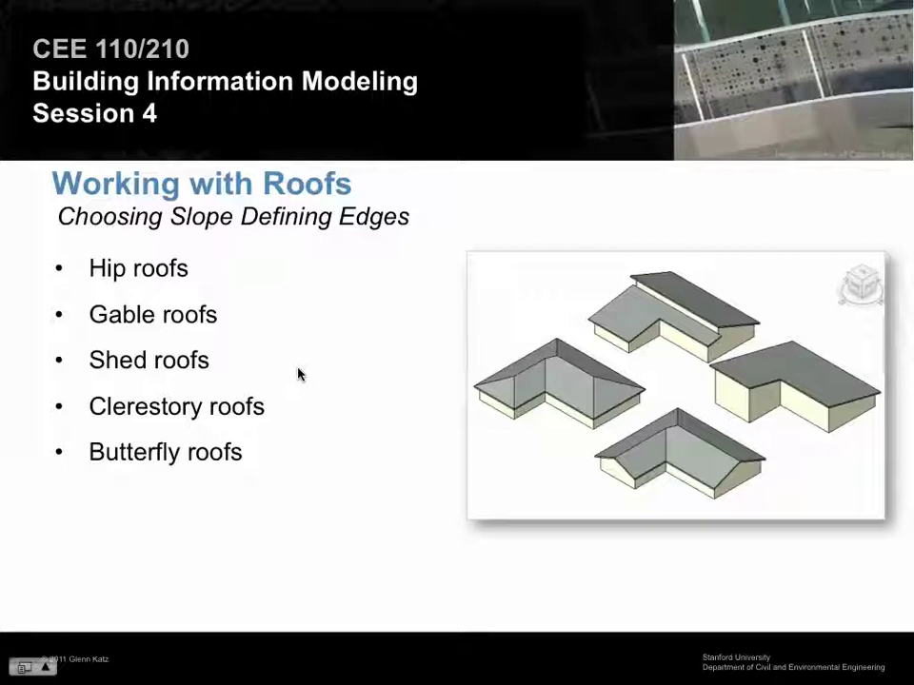
{"action": "left_click", "coordinate": [427, 434]}
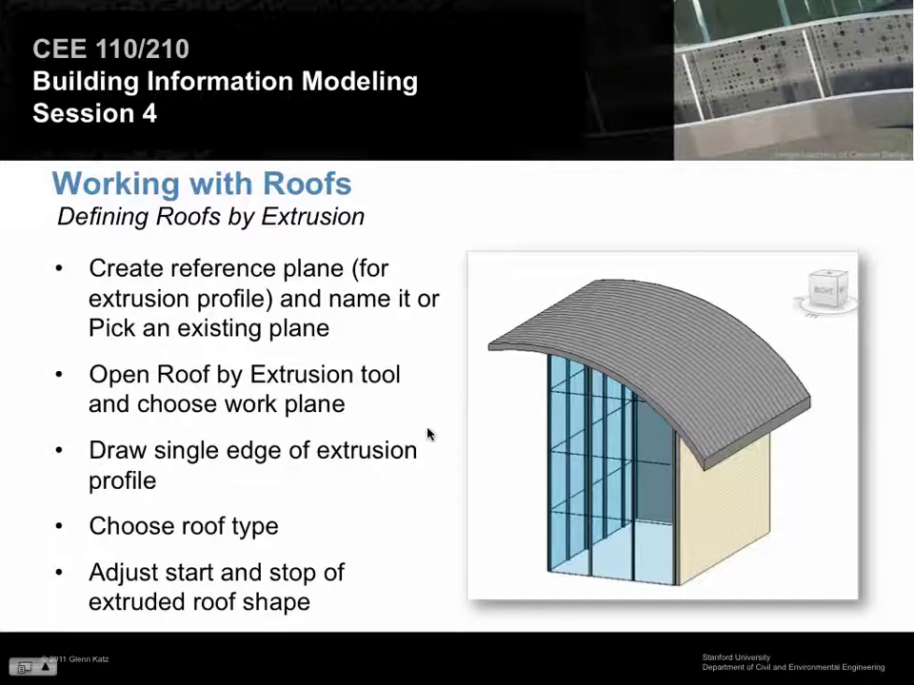
{"action": "key", "text": "Left"}
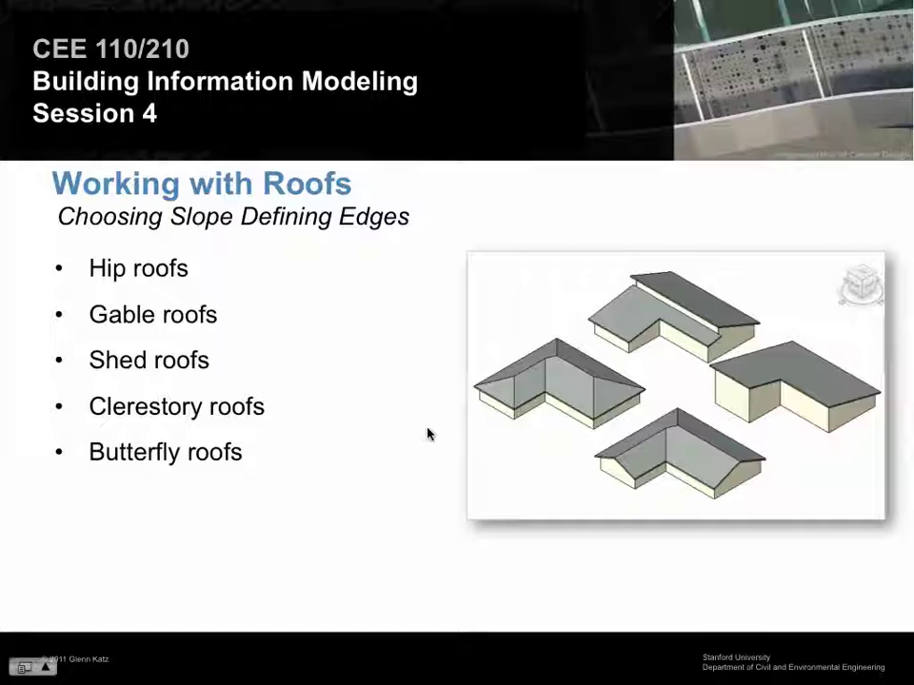
{"action": "key", "text": "Right"}
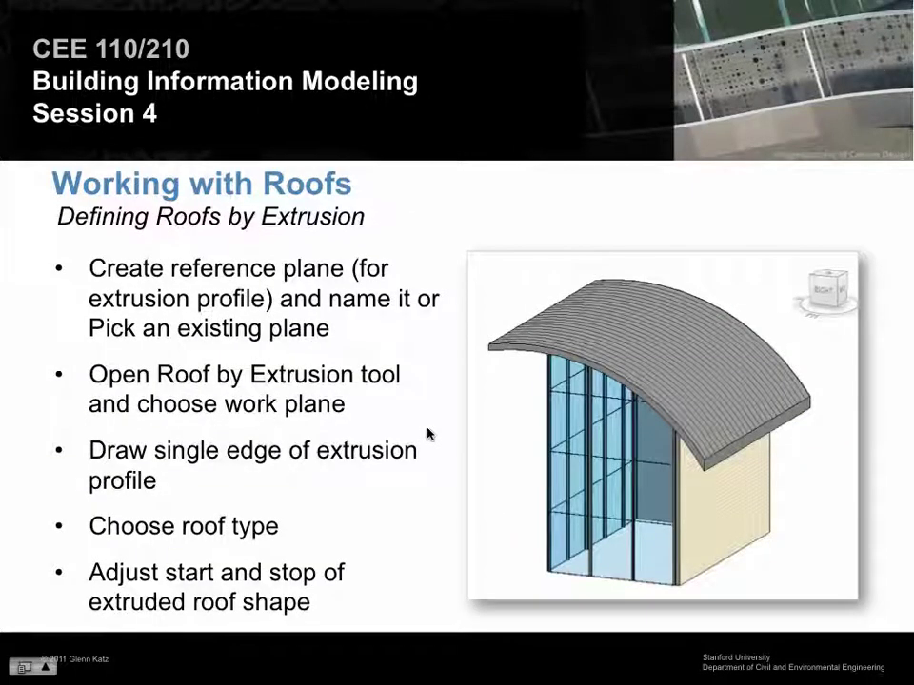
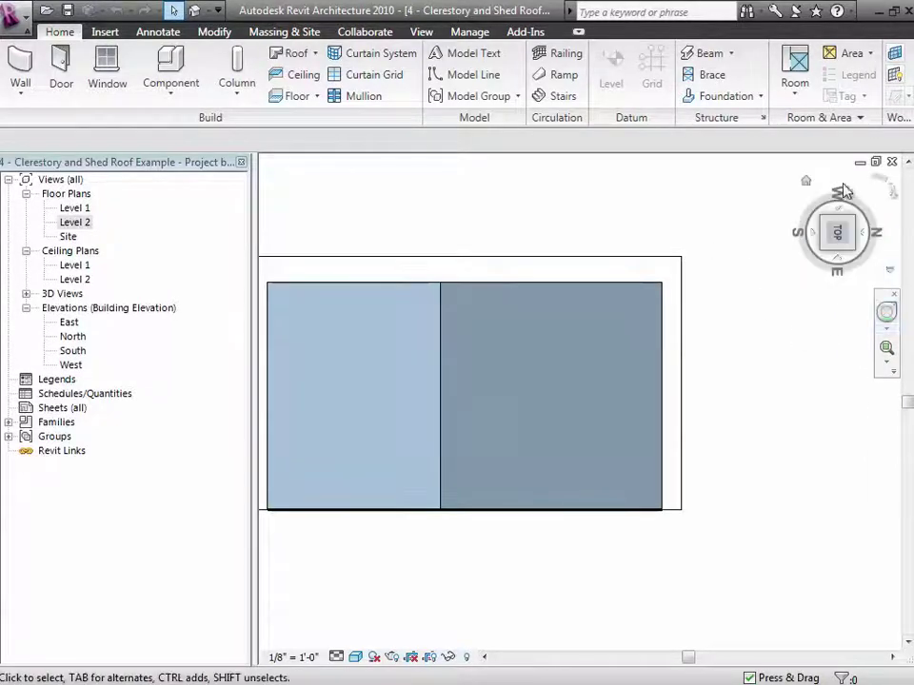
Return the example's 3D view to its home orientation, close it, and delete the roof of the L-shaped building in Project1
{"action": "left_click", "coordinate": [806, 183]}
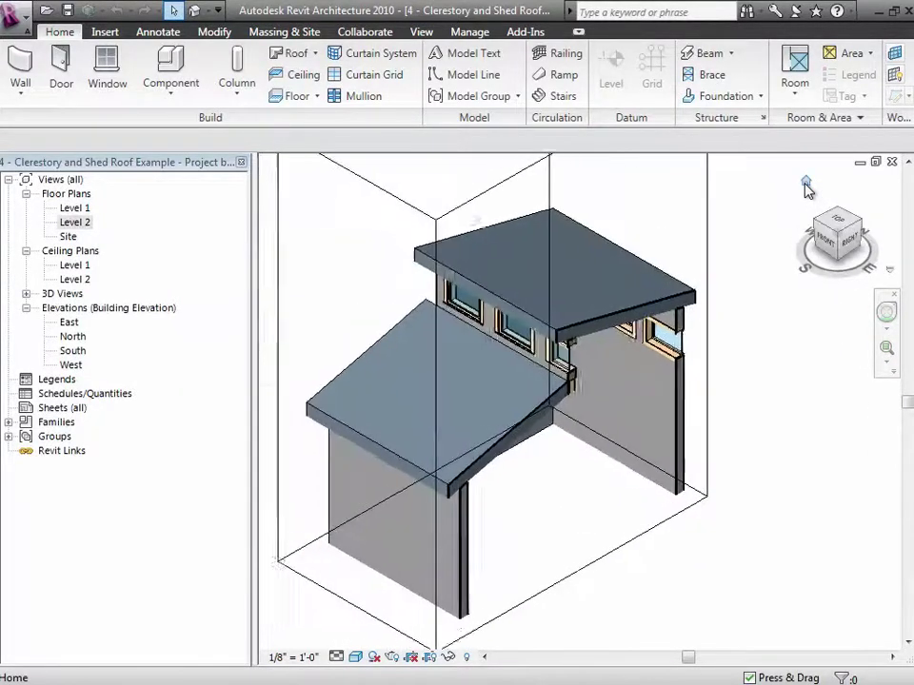
{"action": "left_click", "coordinate": [892, 163]}
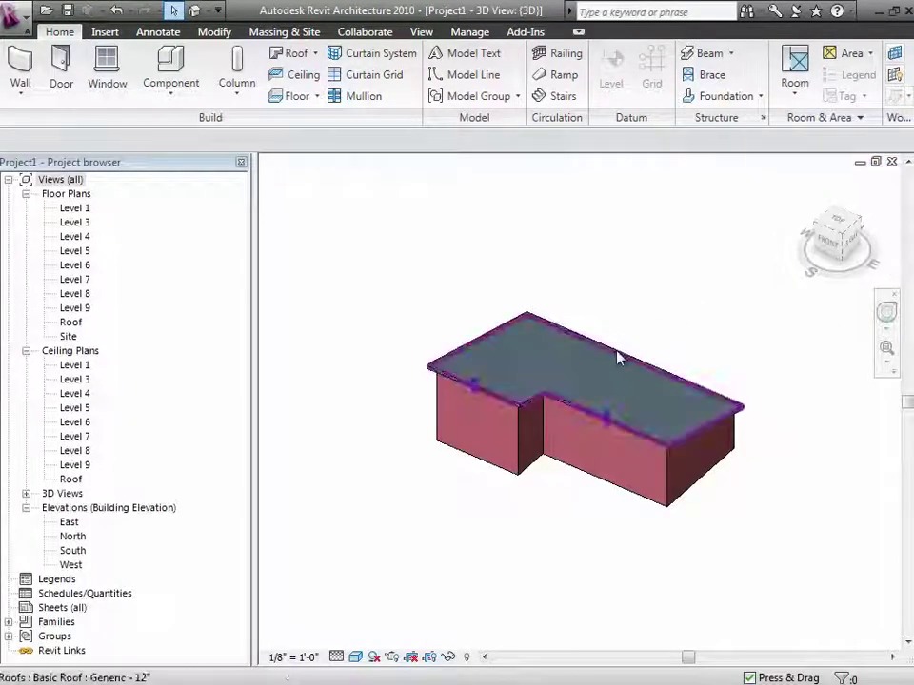
{"action": "left_click", "coordinate": [618, 358]}
{"action": "key", "text": "Delete"}
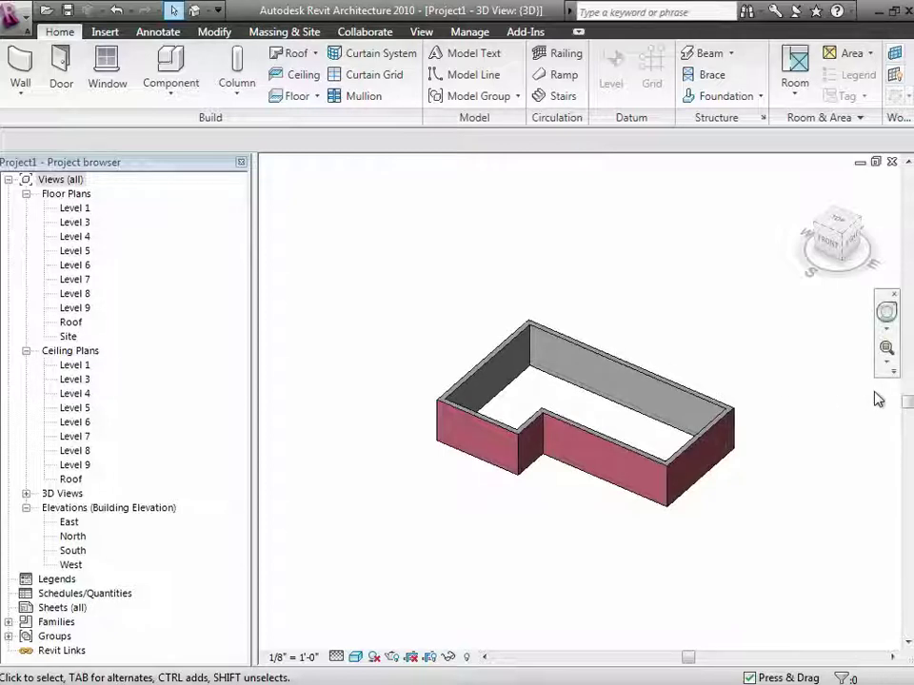
Draw a north-south reference plane just beyond the building's east wall in the Level 1 plan, extending past both ends of the building
{"action": "left_click", "coordinate": [886, 350]}
{"action": "left_click_drag", "start_coordinate": [449, 325], "coordinate": [814, 574]}
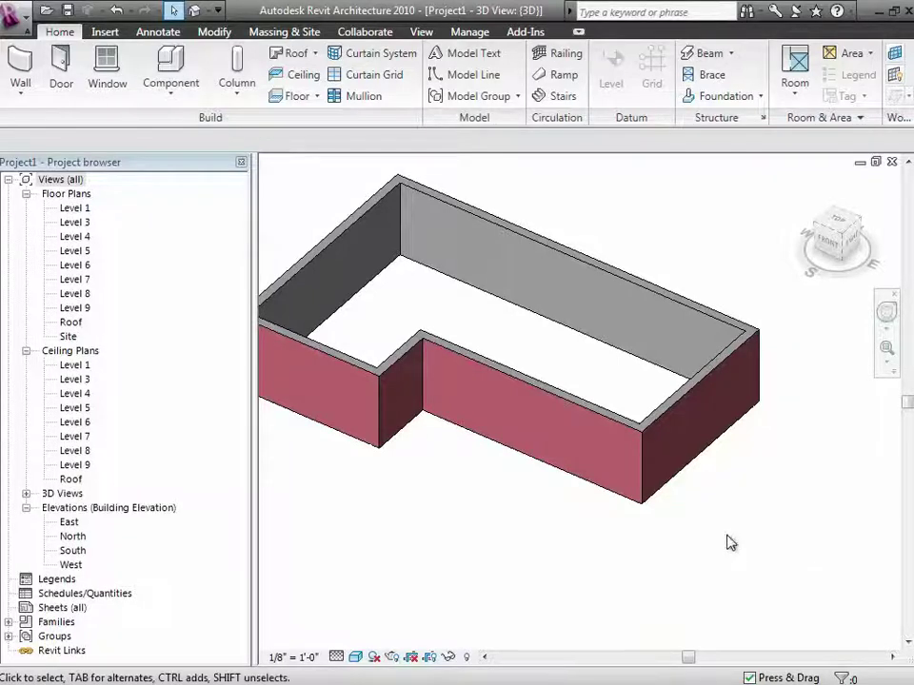
{"action": "double_click", "coordinate": [86, 208]}
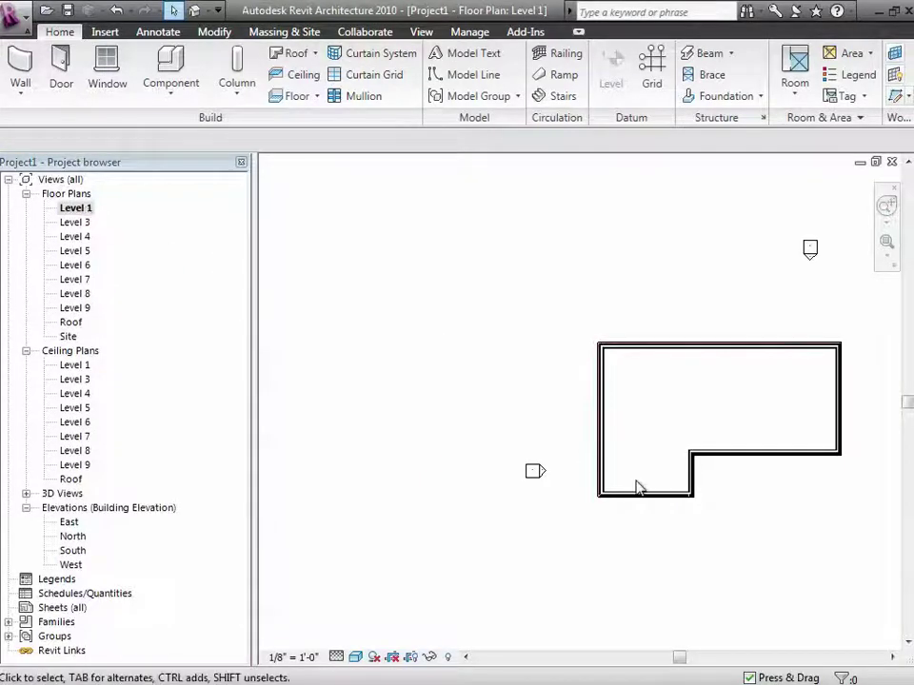
{"action": "left_click", "coordinate": [892, 657]}
{"action": "left_click", "coordinate": [891, 657]}
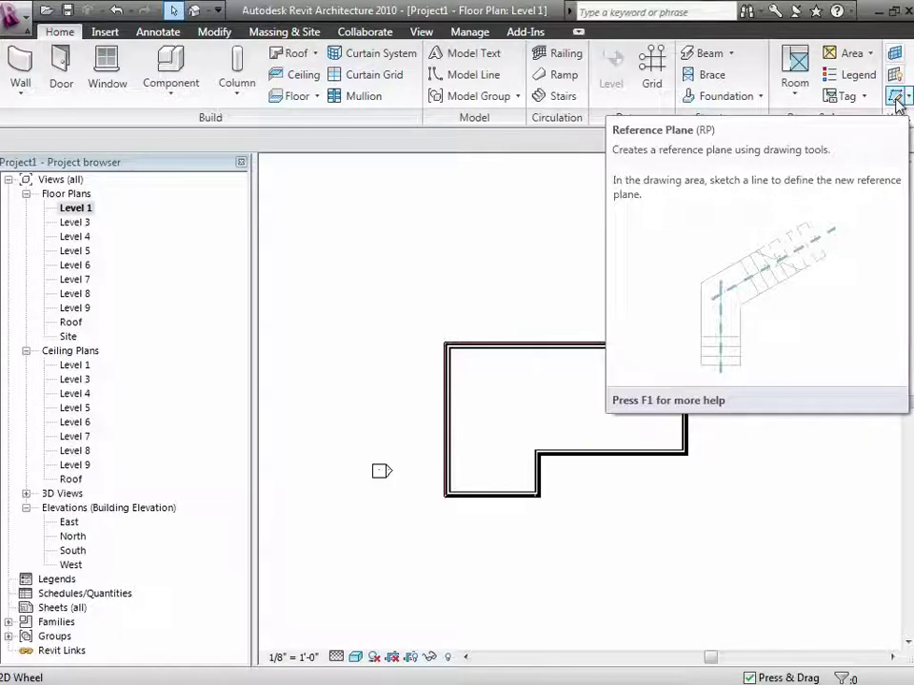
{"action": "left_click", "coordinate": [895, 98]}
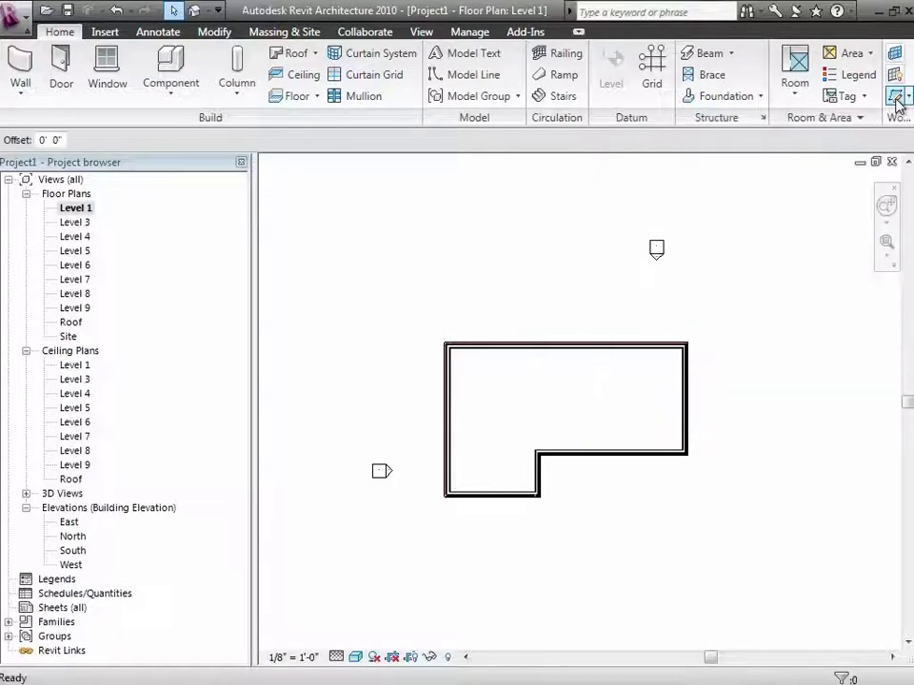
{"action": "left_click", "coordinate": [720, 305]}
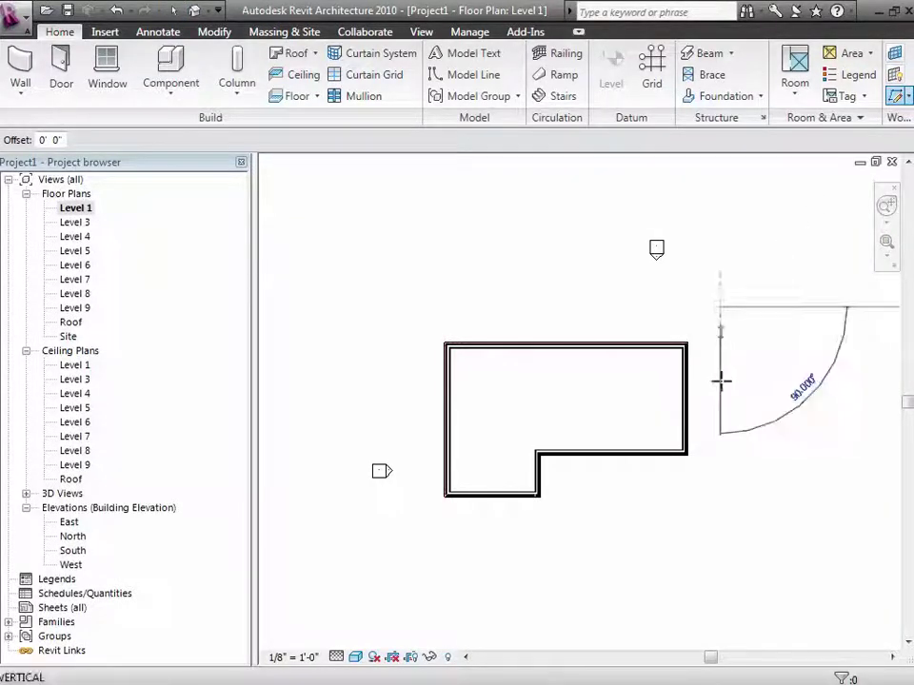
{"action": "left_click", "coordinate": [721, 567]}
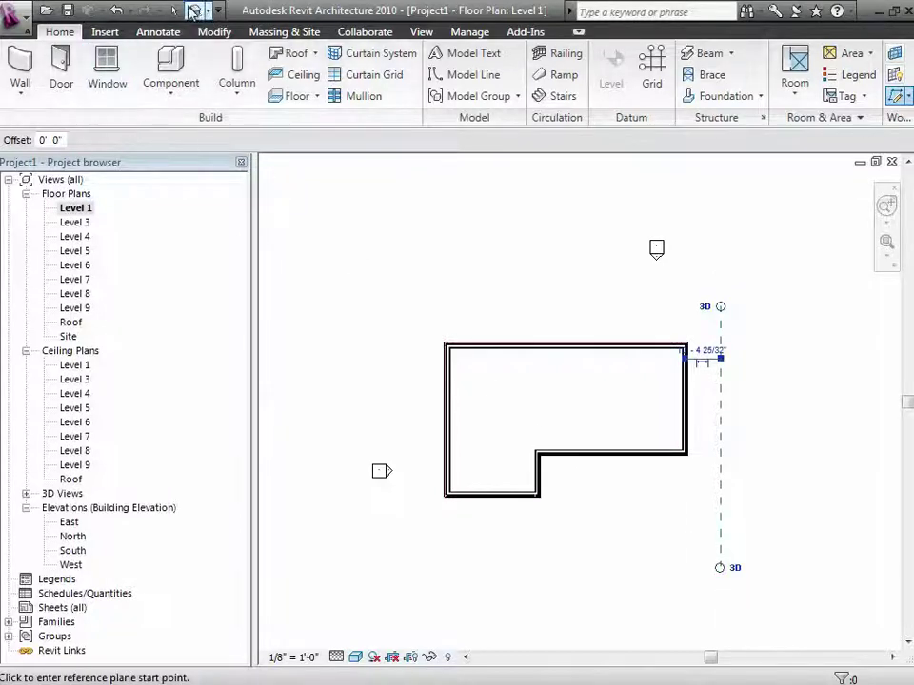
{"action": "left_click", "coordinate": [174, 10]}
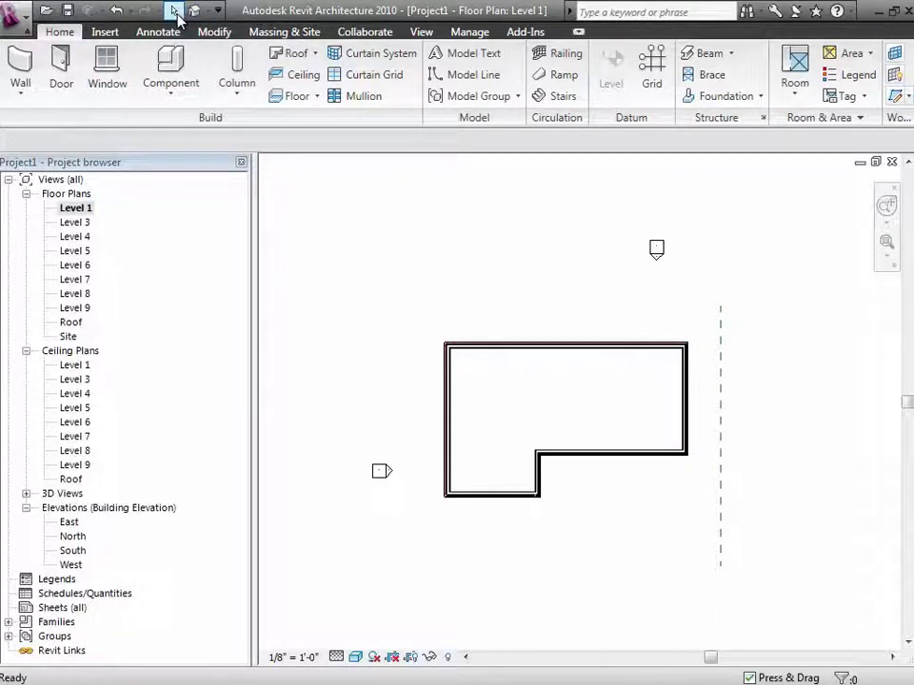
Name the new reference plane "Right End of Bldg" in its instance properties and deselect it
{"action": "left_click", "coordinate": [721, 340]}
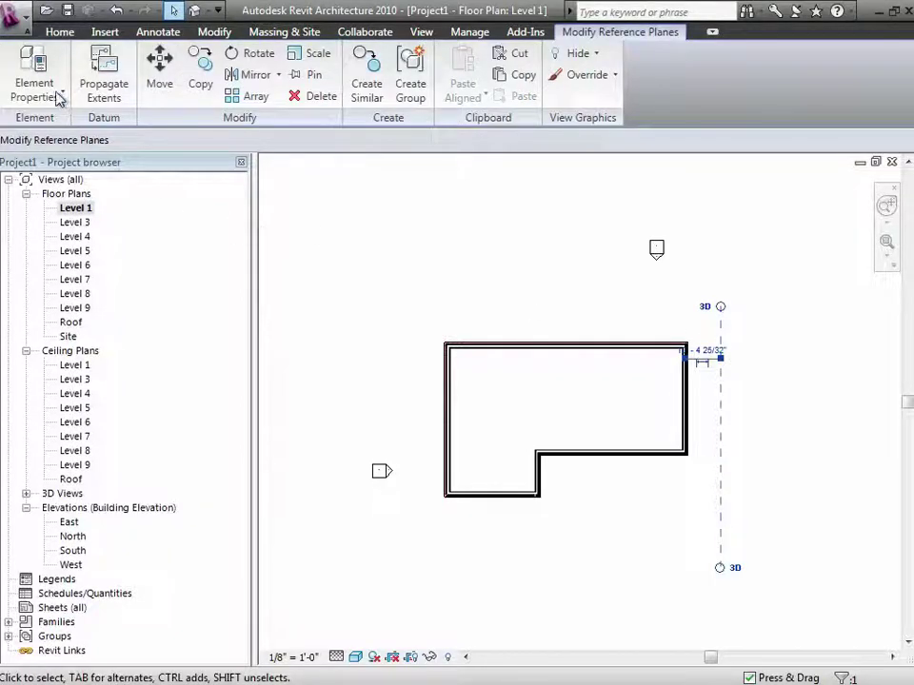
{"action": "left_click", "coordinate": [58, 96]}
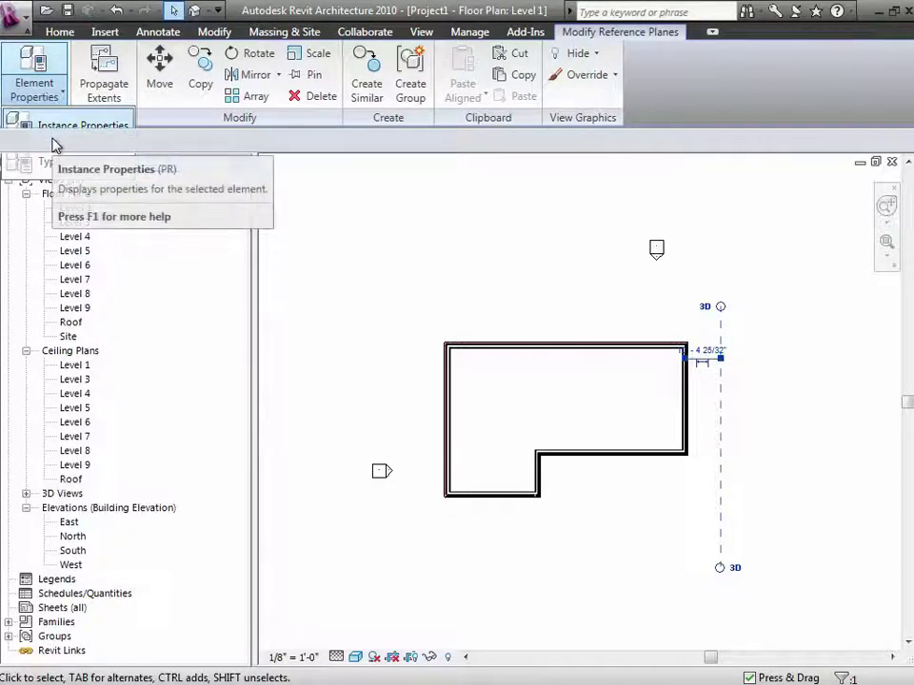
{"action": "left_click", "coordinate": [53, 139]}
{"action": "type", "text": "Rig"}
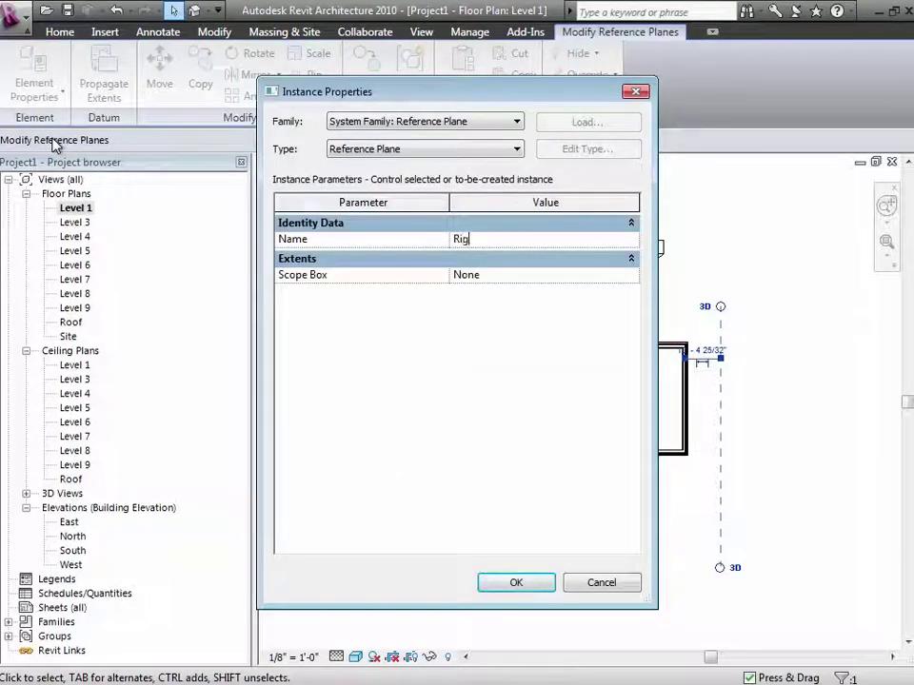
{"action": "type", "text": "ht End o"}
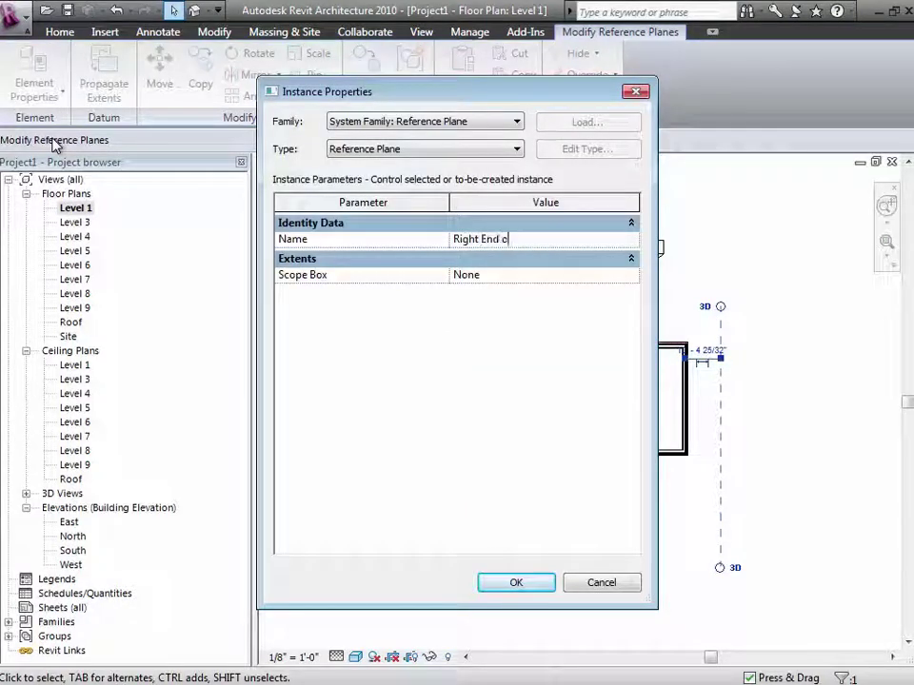
{"action": "type", "text": "f Bldg"}
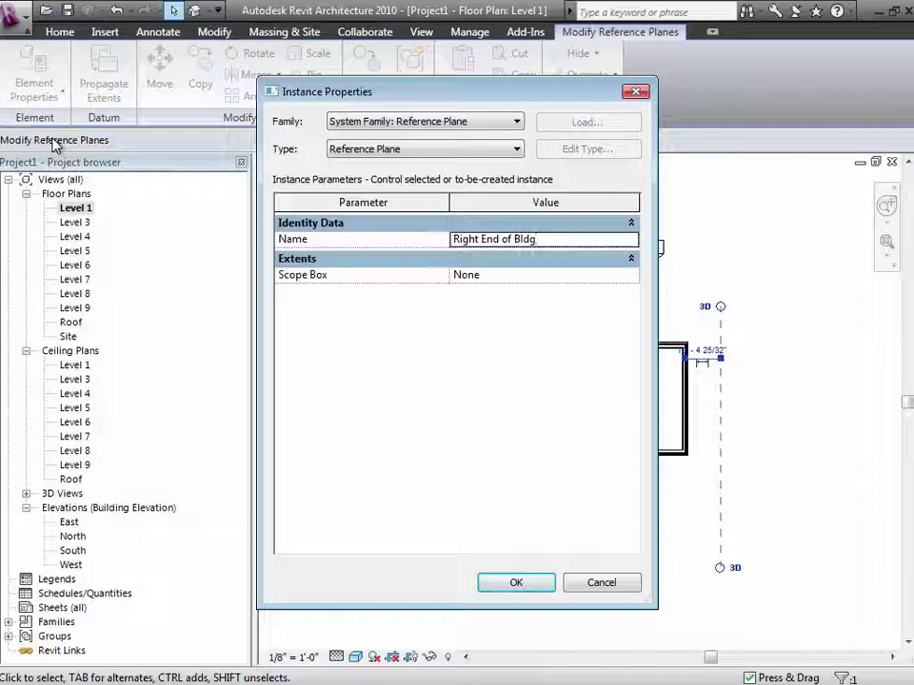
{"action": "left_click", "coordinate": [514, 583]}
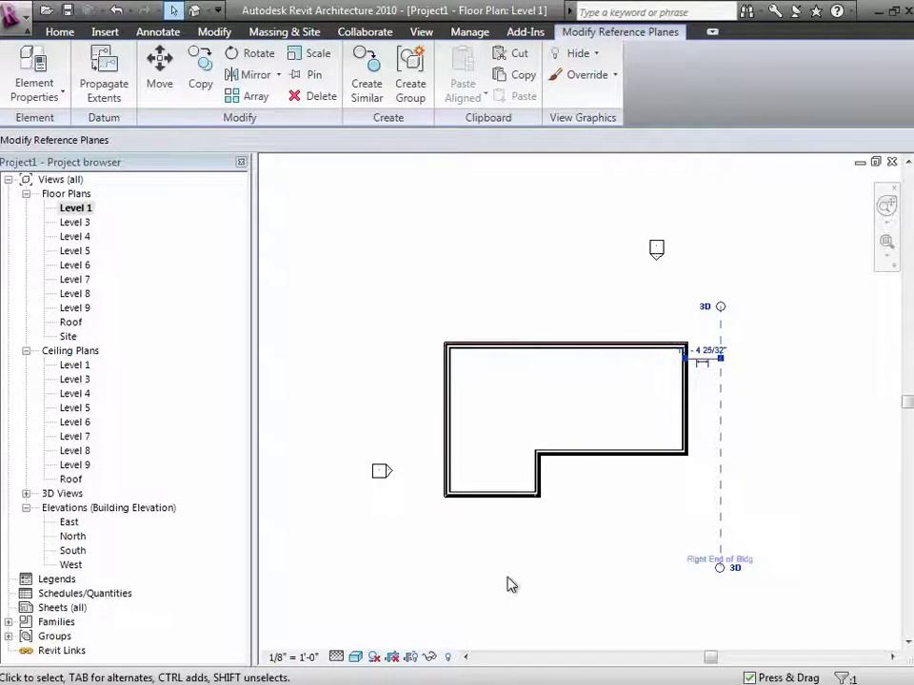
{"action": "key", "text": "Escape"}
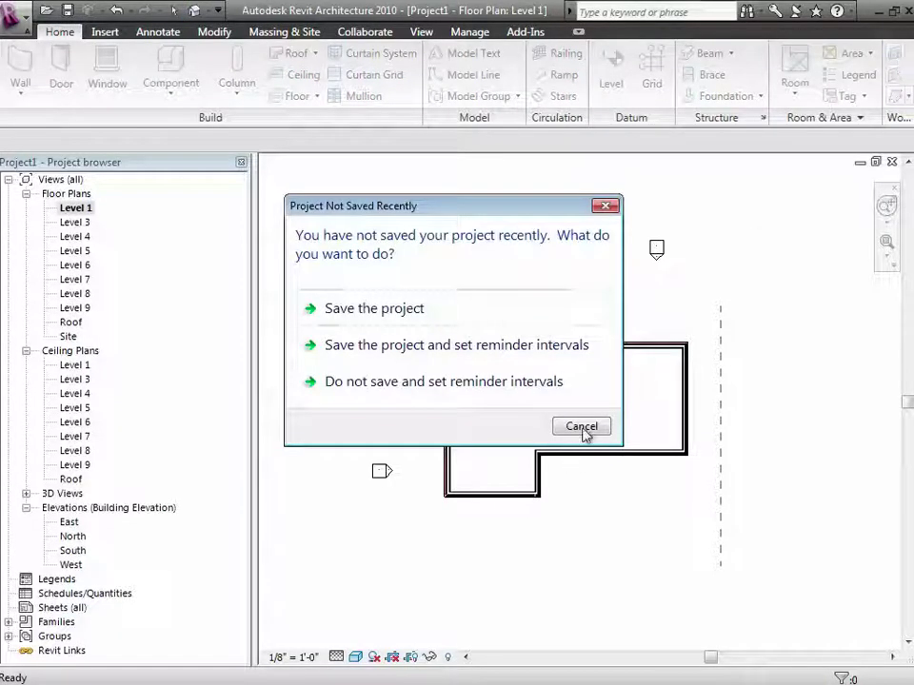
Set the work plane to "Reference Plane : Right End of Bldg" without saving the project, and display it in the {3D} view
{"action": "left_click", "coordinate": [582, 428]}
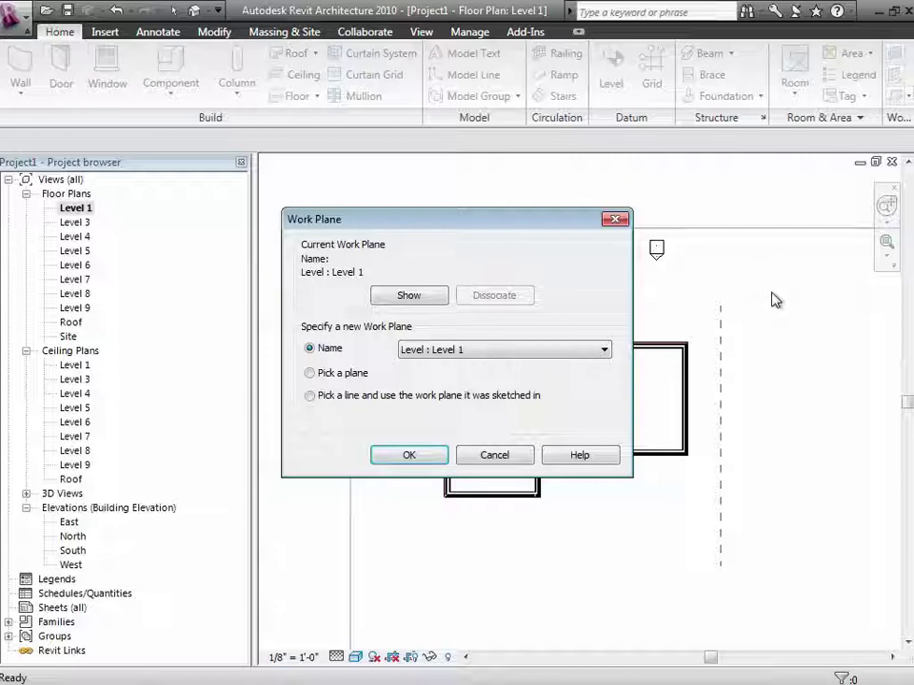
{"action": "left_click", "coordinate": [516, 352]}
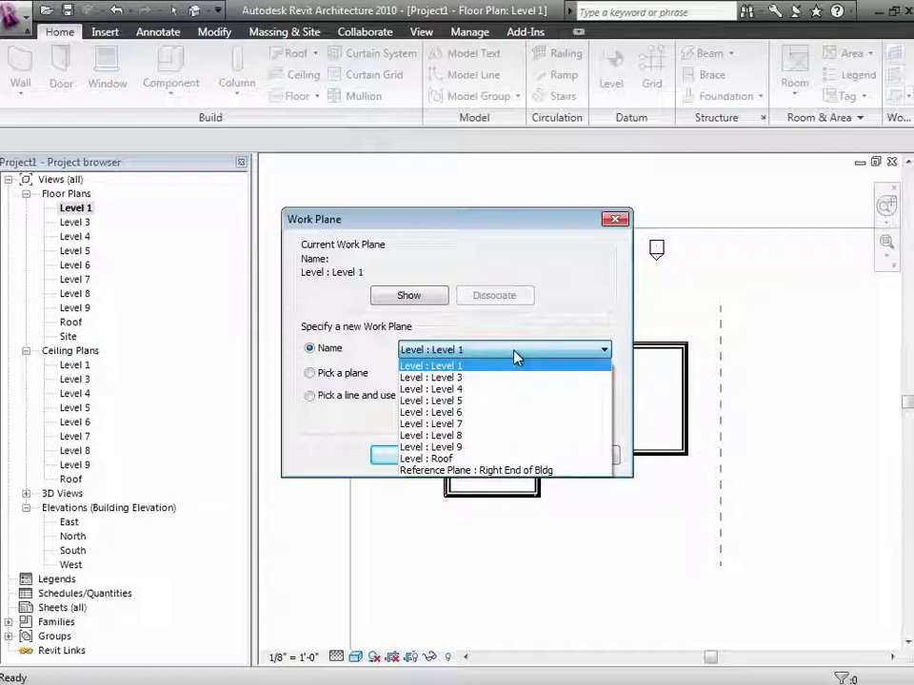
{"action": "left_click", "coordinate": [475, 471]}
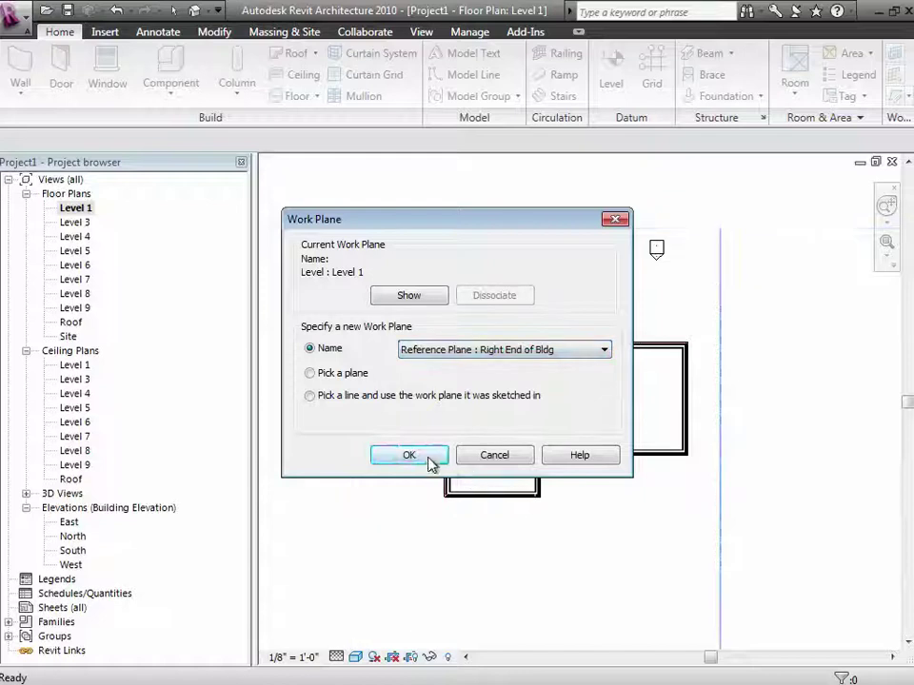
{"action": "left_click", "coordinate": [430, 463]}
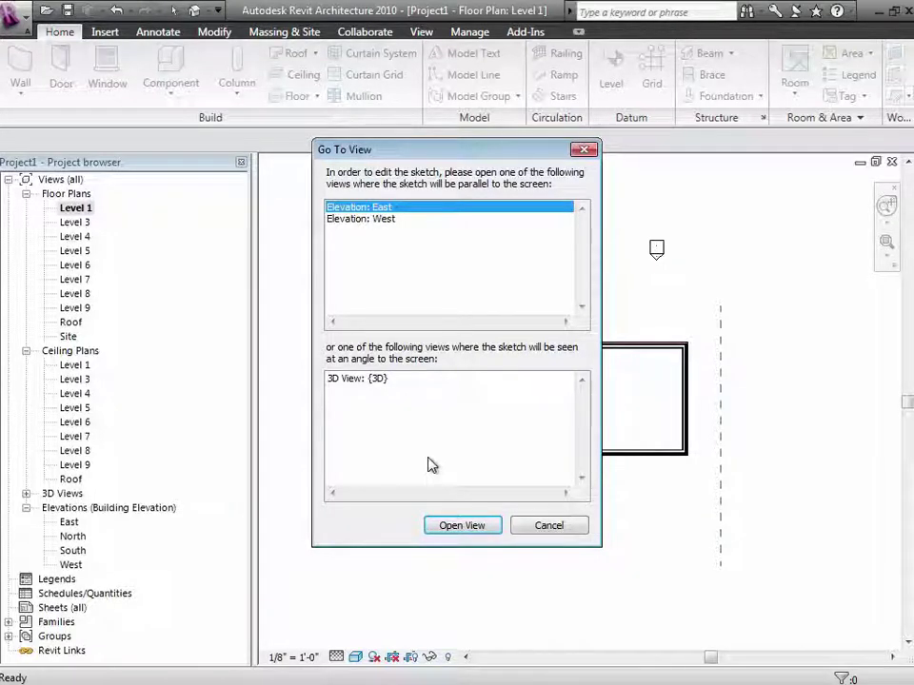
{"action": "left_click", "coordinate": [378, 383]}
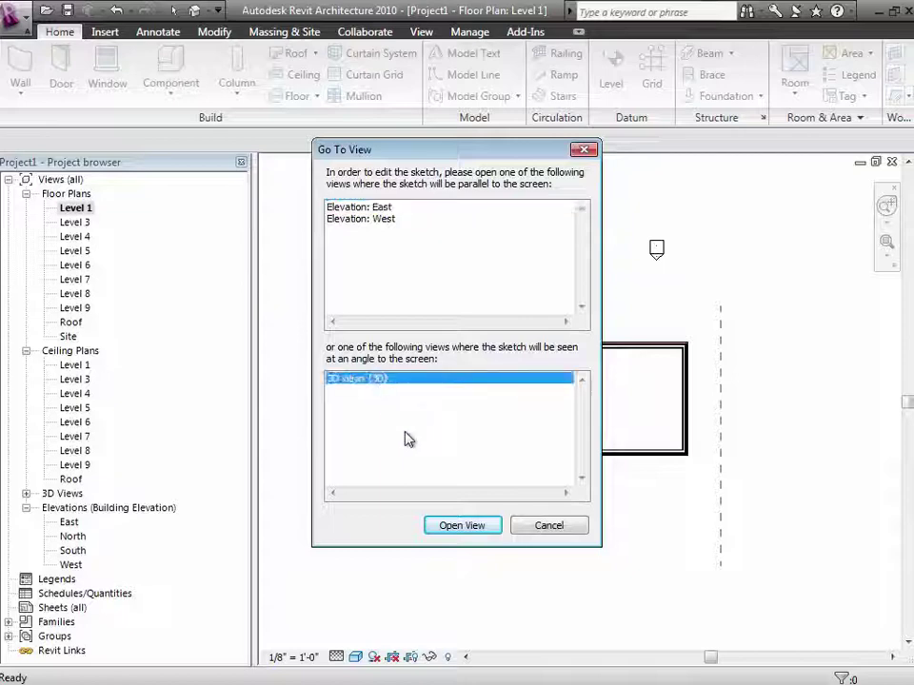
{"action": "left_click", "coordinate": [471, 526]}
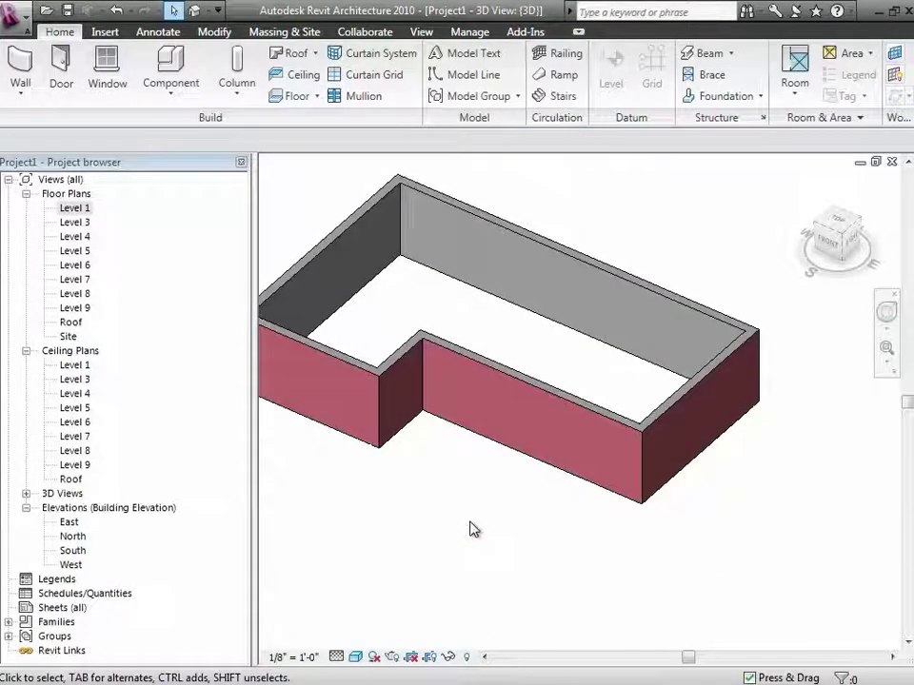
{"action": "left_click", "coordinate": [896, 76]}
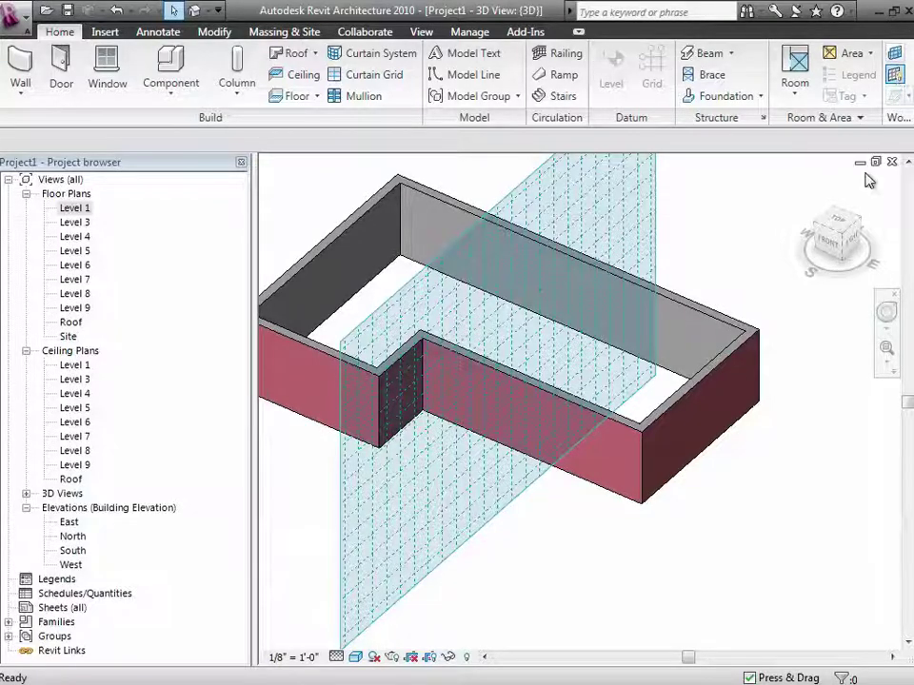
Change the current work plane to Level 5 by name
{"action": "left_click", "coordinate": [897, 55]}
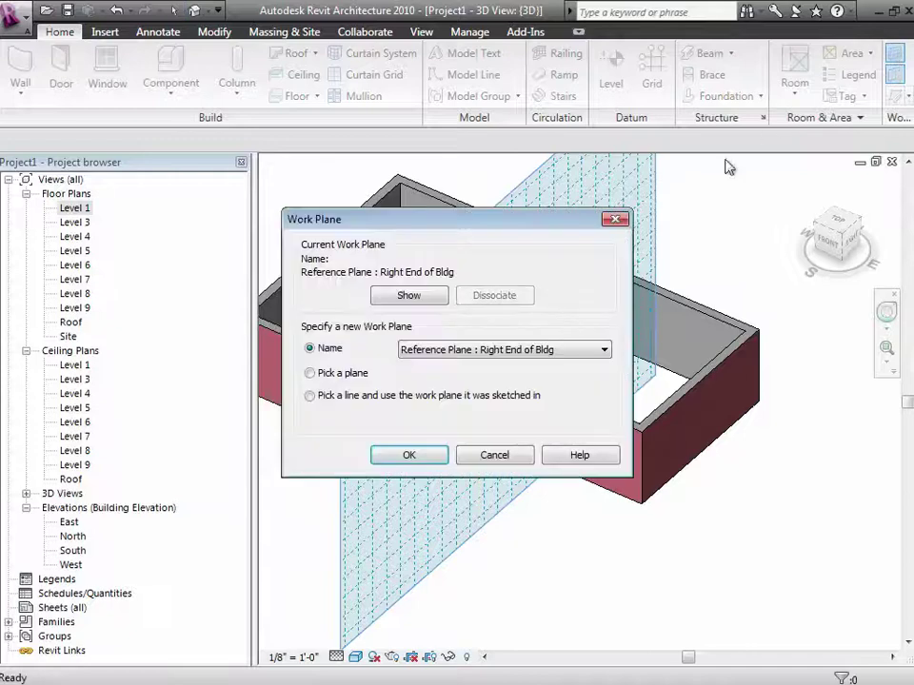
{"action": "left_click", "coordinate": [425, 350]}
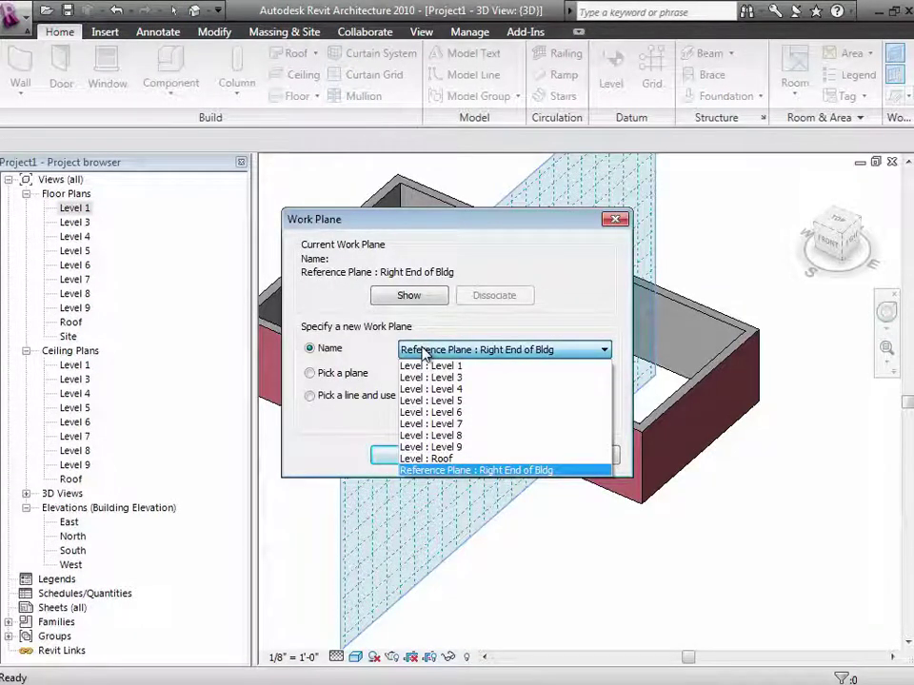
{"action": "left_click", "coordinate": [447, 401]}
{"action": "left_click", "coordinate": [428, 455]}
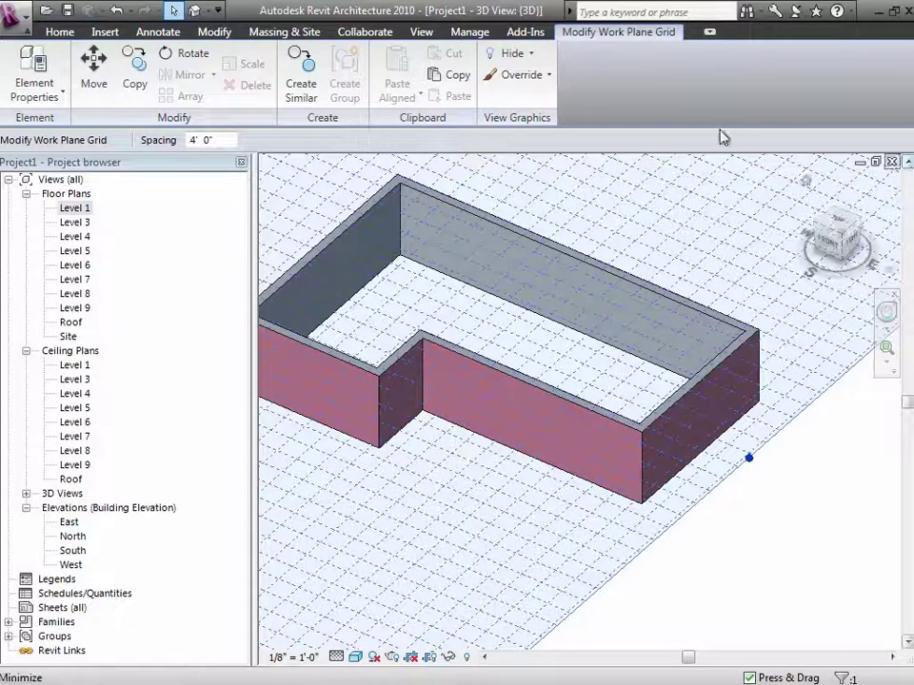
Switch the work plane back to the named reference plane "Right End of Bldg"
{"action": "left_click", "coordinate": [66, 34]}
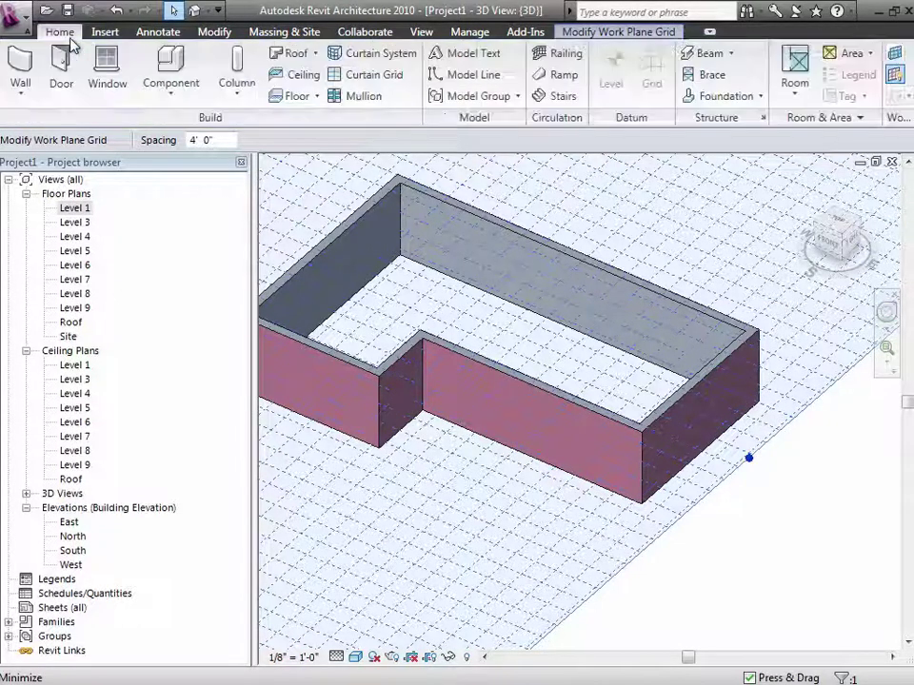
{"action": "left_click", "coordinate": [893, 57]}
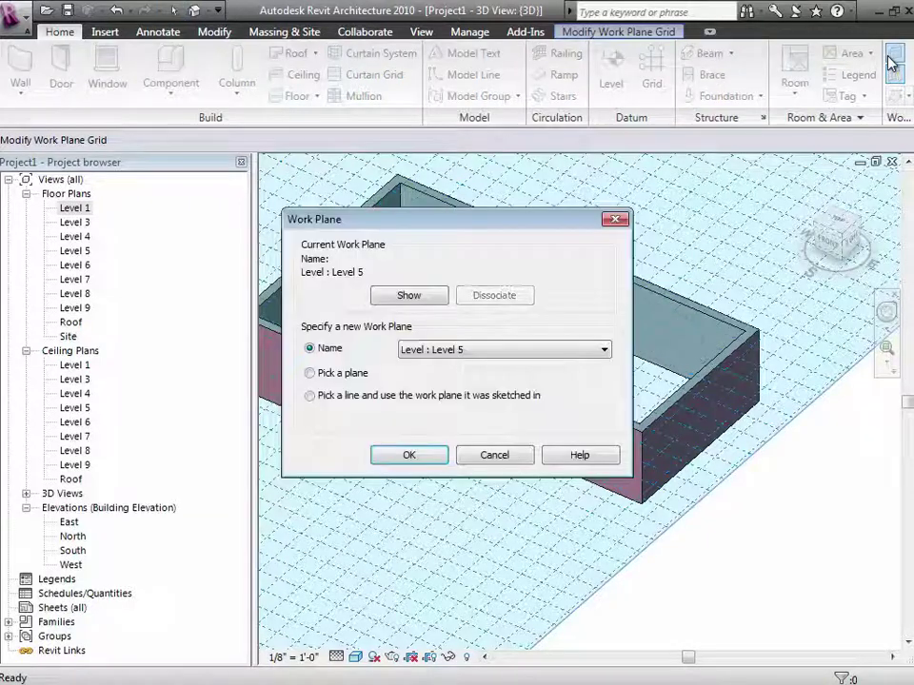
{"action": "left_click", "coordinate": [600, 349]}
{"action": "left_click", "coordinate": [549, 471]}
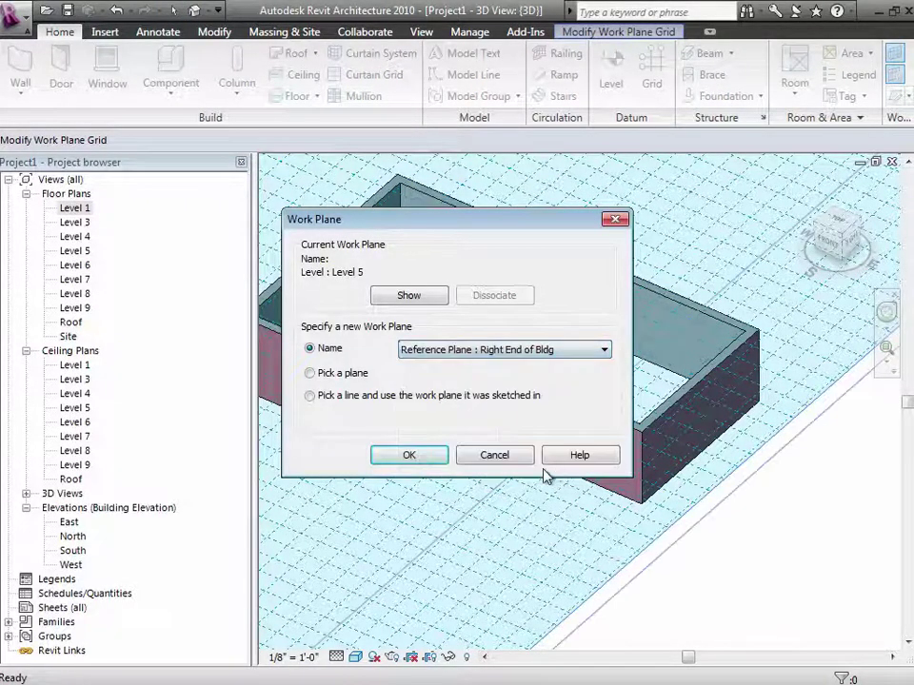
{"action": "left_click", "coordinate": [415, 459]}
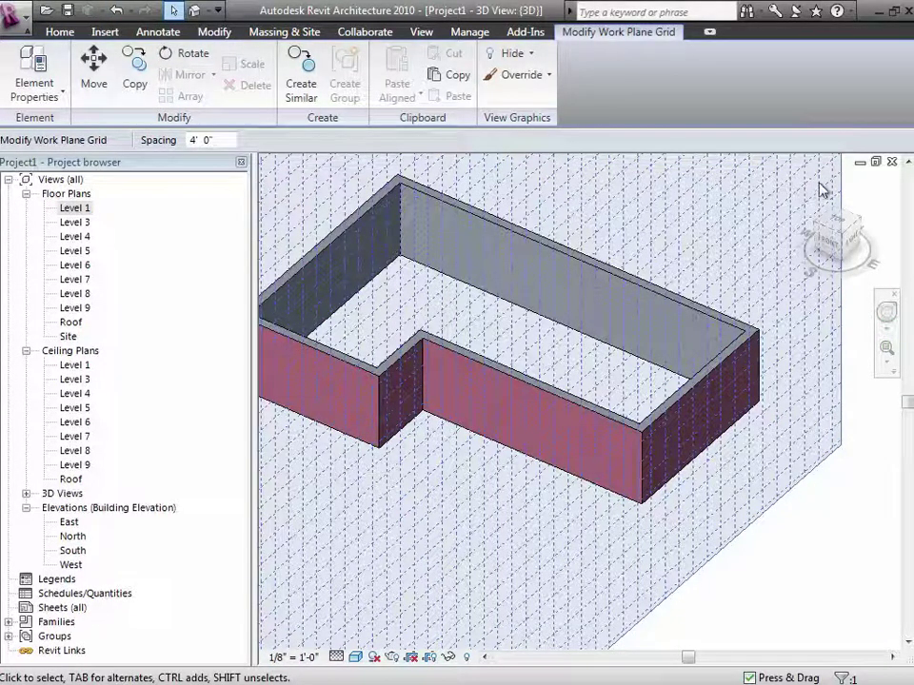
Set the work plane by picking a plane, using the outer face of the building's east wall
{"action": "left_click", "coordinate": [60, 32]}
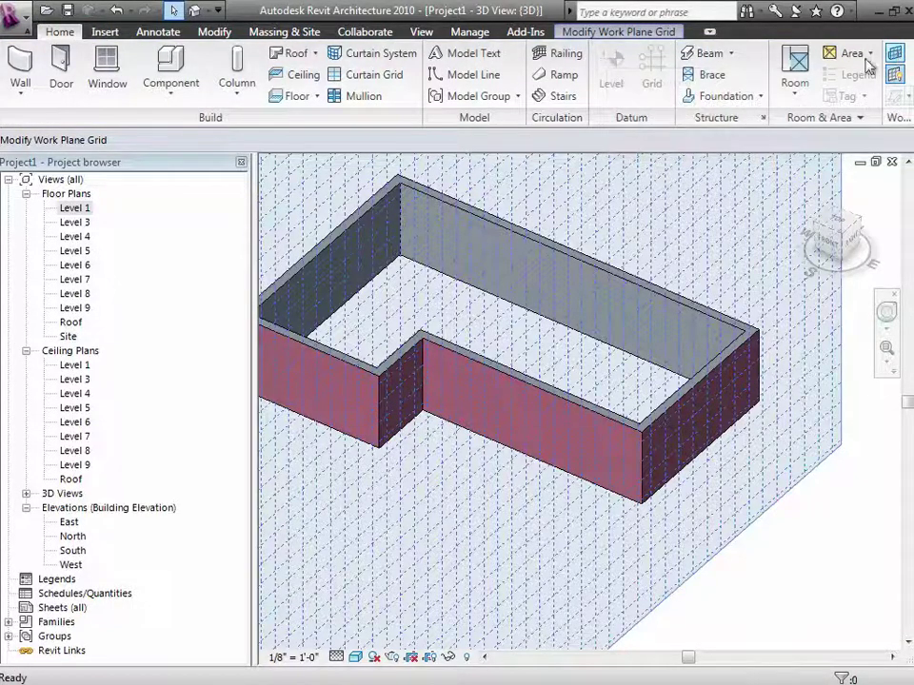
{"action": "left_click", "coordinate": [894, 55]}
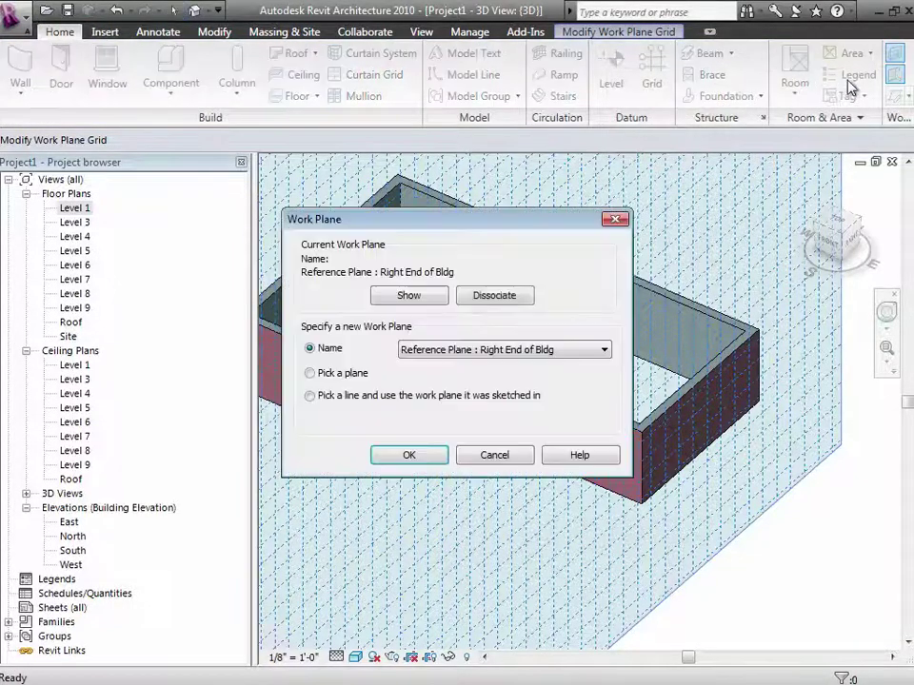
{"action": "left_click", "coordinate": [359, 374]}
{"action": "left_click", "coordinate": [432, 455]}
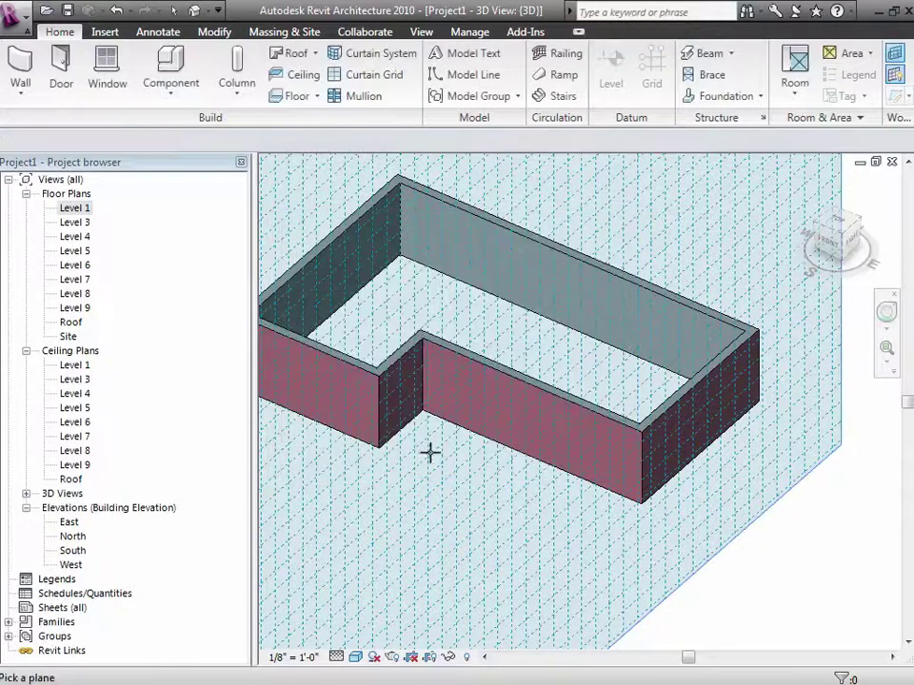
{"action": "left_click", "coordinate": [665, 420]}
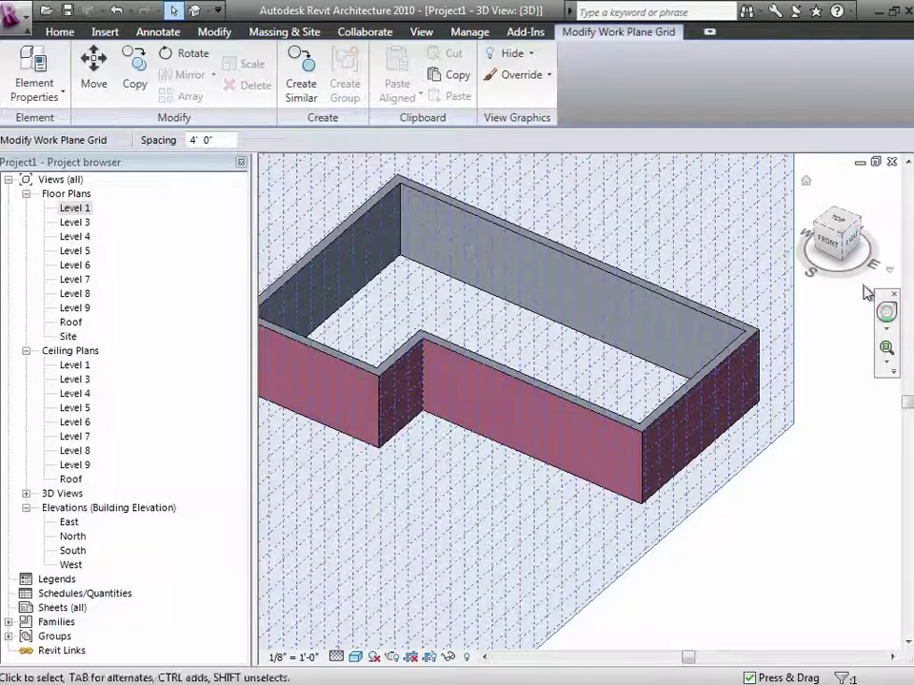
Start a Roof by Extrusion facing the building's right side, with Roof as its reference level
{"action": "left_click", "coordinate": [886, 312]}
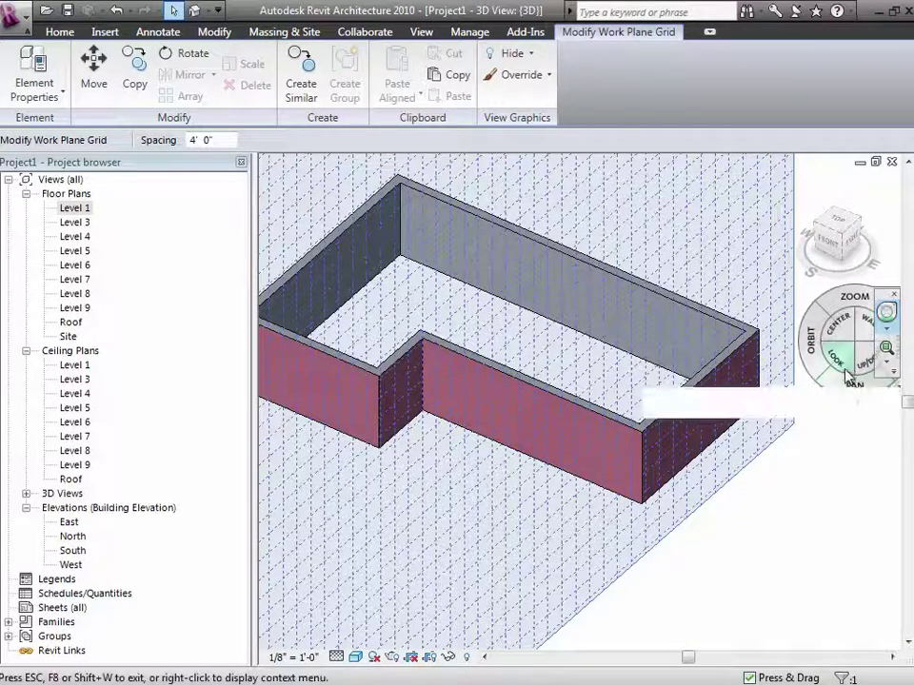
{"action": "left_click_drag", "start_coordinate": [811, 343], "coordinate": [794, 354]}
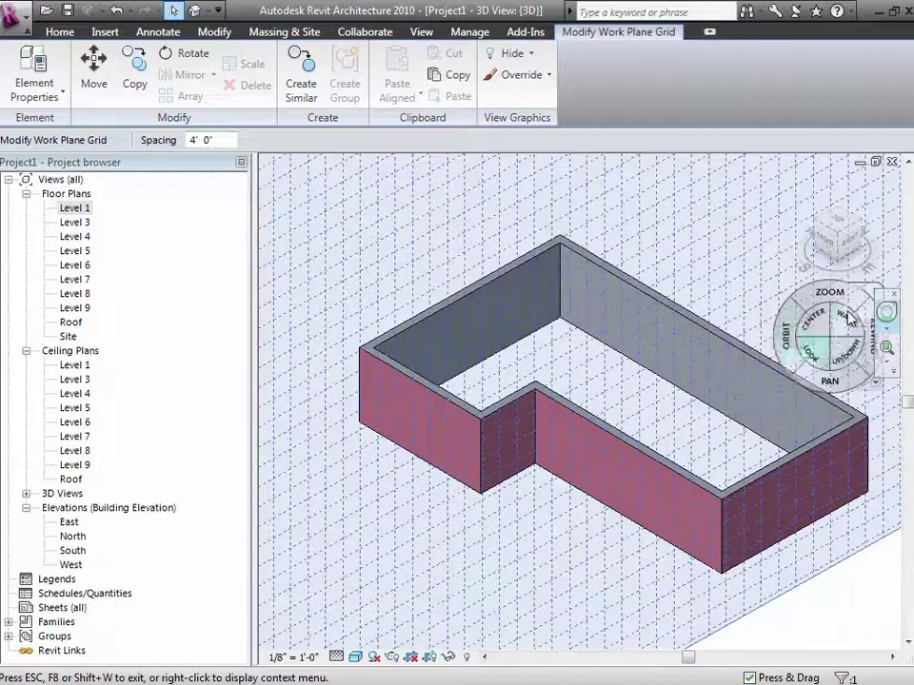
{"action": "left_click", "coordinate": [850, 245]}
{"action": "left_click", "coordinate": [850, 244]}
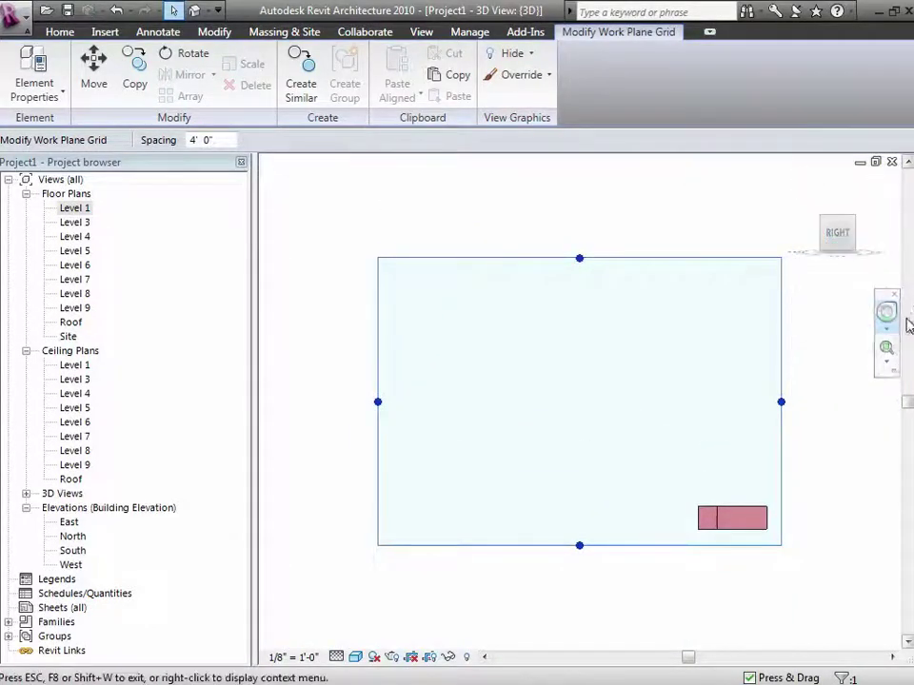
{"action": "left_click", "coordinate": [885, 348]}
{"action": "left_click_drag", "start_coordinate": [678, 473], "coordinate": [801, 582]}
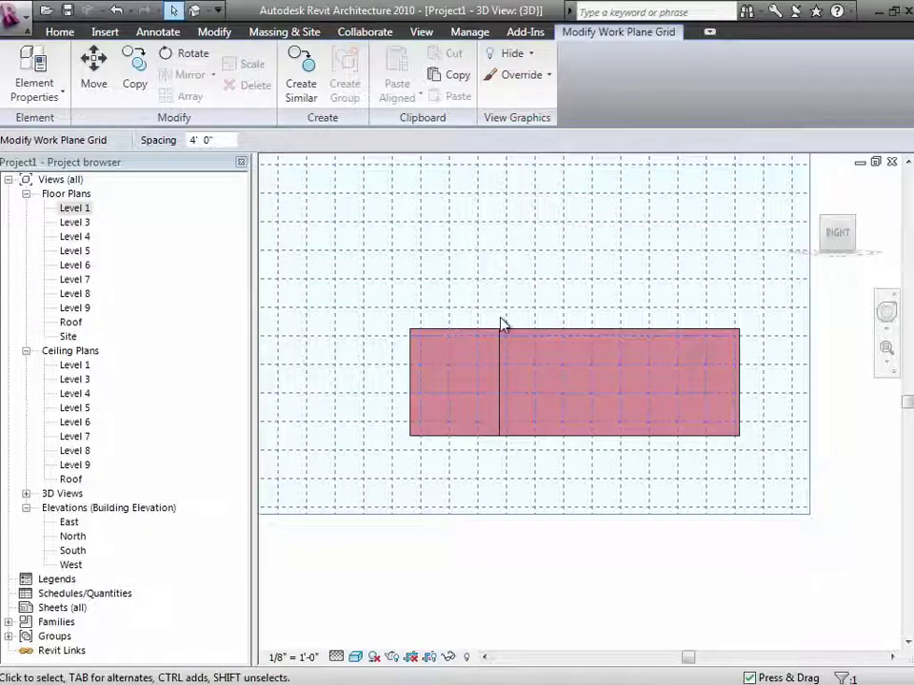
{"action": "left_click", "coordinate": [59, 32]}
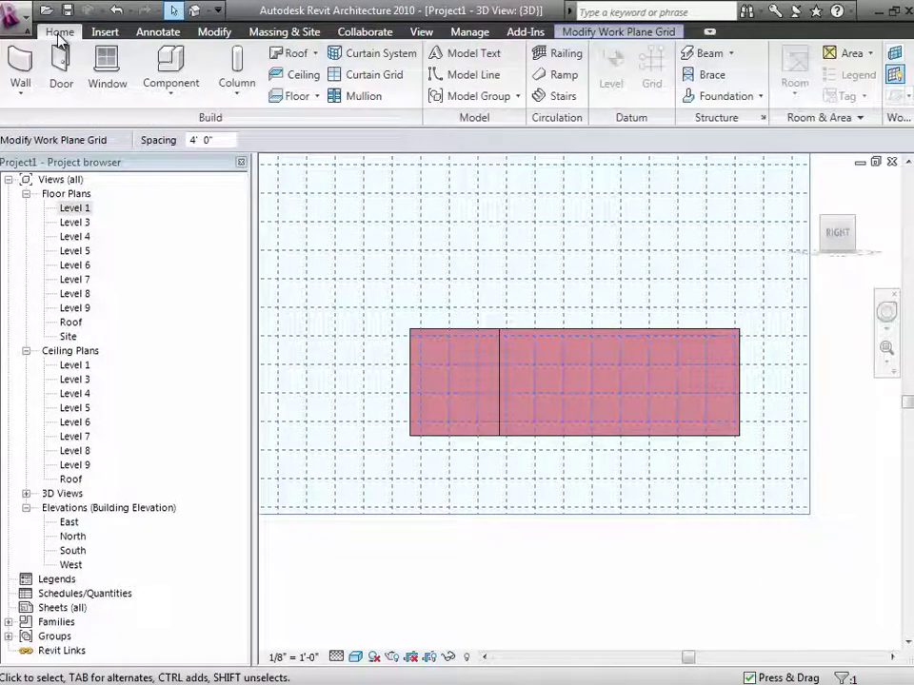
{"action": "left_click", "coordinate": [315, 55]}
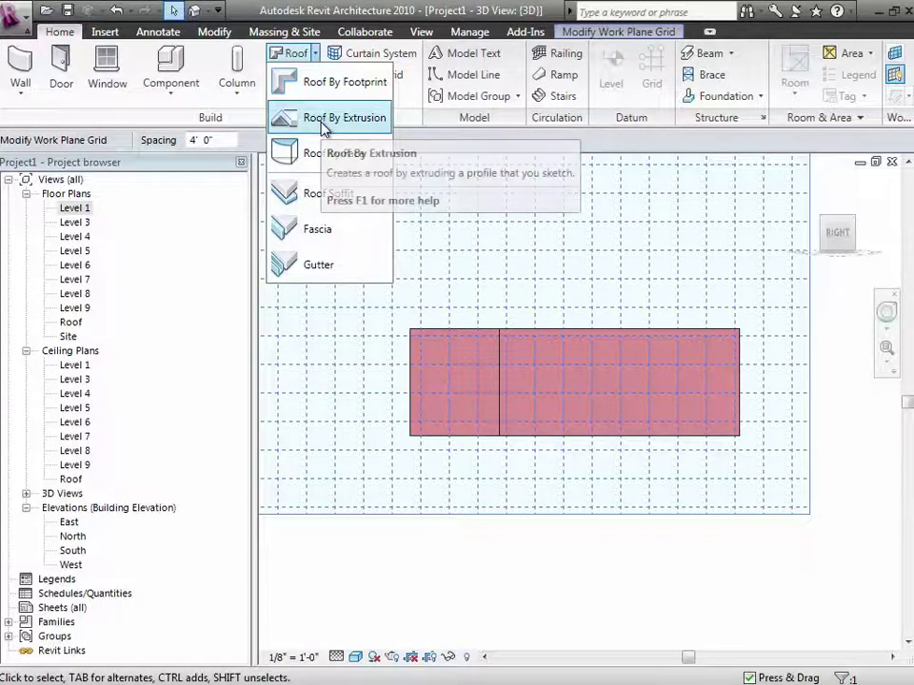
{"action": "left_click", "coordinate": [322, 125]}
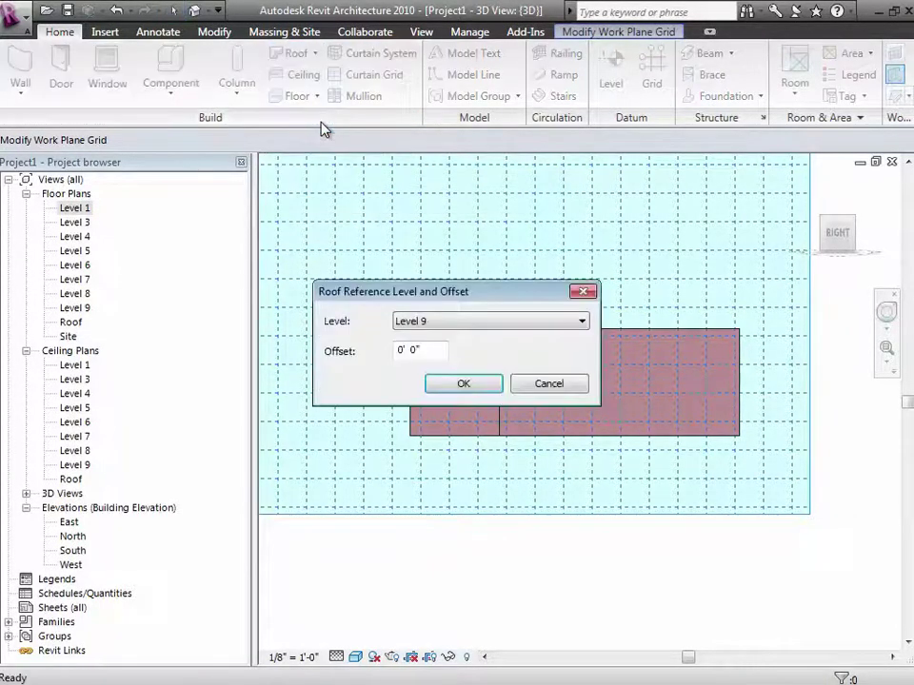
{"action": "left_click", "coordinate": [502, 324]}
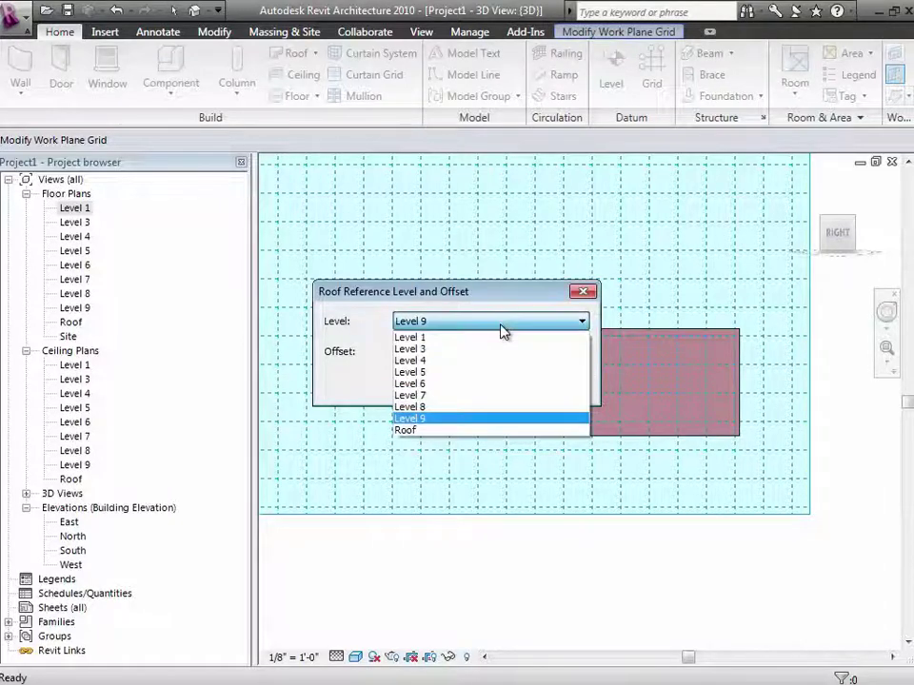
{"action": "left_click", "coordinate": [469, 433]}
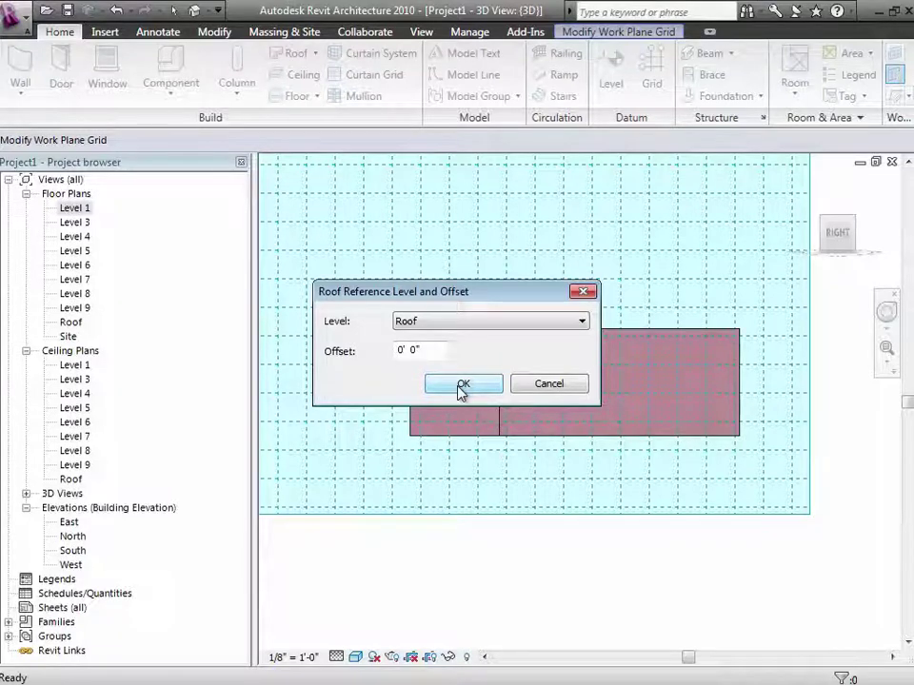
{"action": "left_click", "coordinate": [461, 387]}
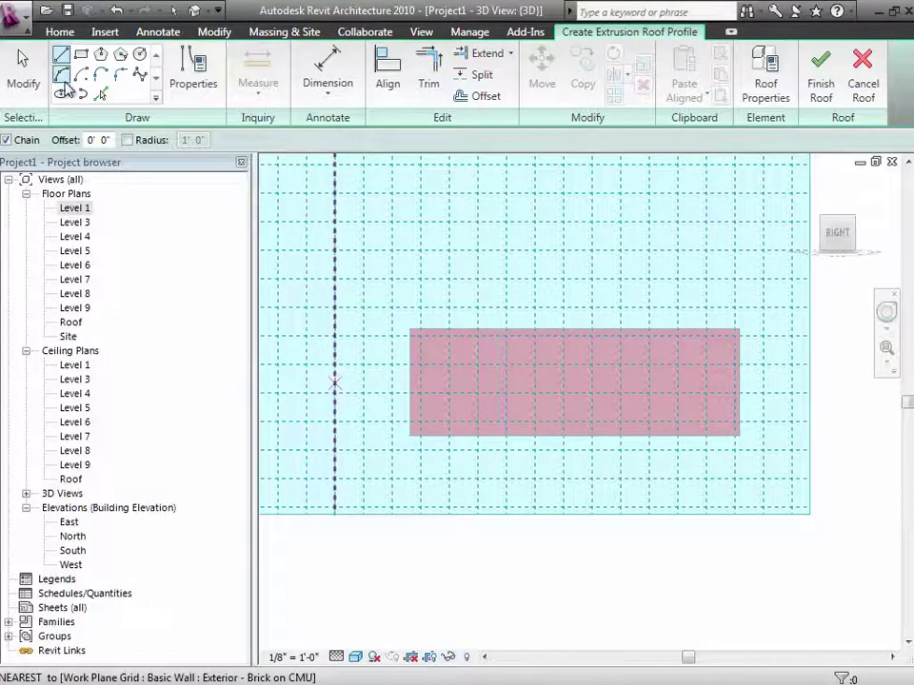
Sketch an arc roof profile with a radius of about 28' over the building, its ends just beyond and below both wall tops
{"action": "left_click", "coordinate": [61, 74]}
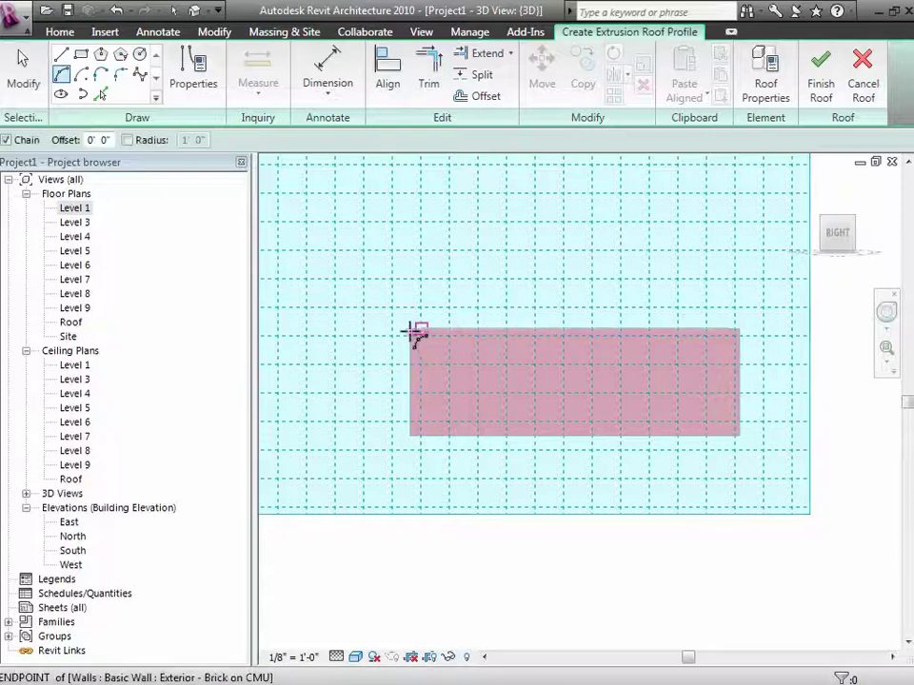
{"action": "left_click", "coordinate": [391, 351]}
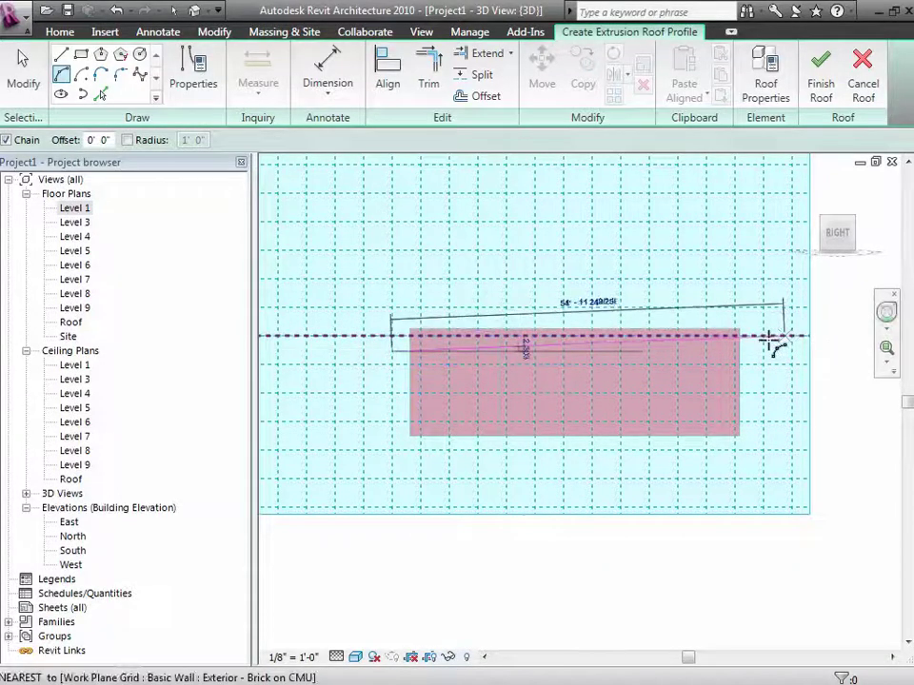
{"action": "left_click", "coordinate": [755, 359]}
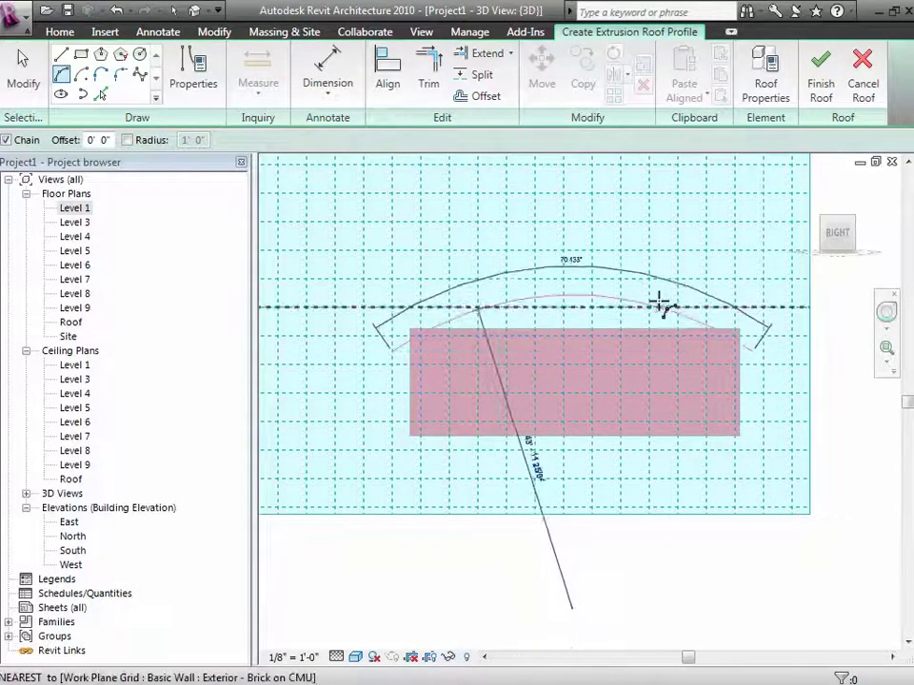
{"action": "left_click", "coordinate": [640, 255]}
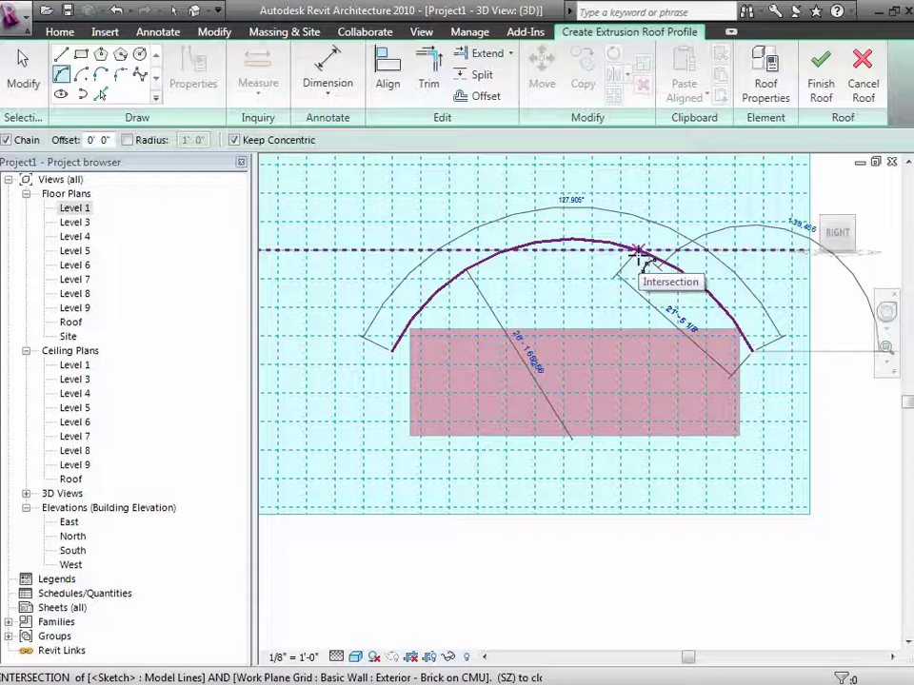
{"action": "key", "text": "Escape"}
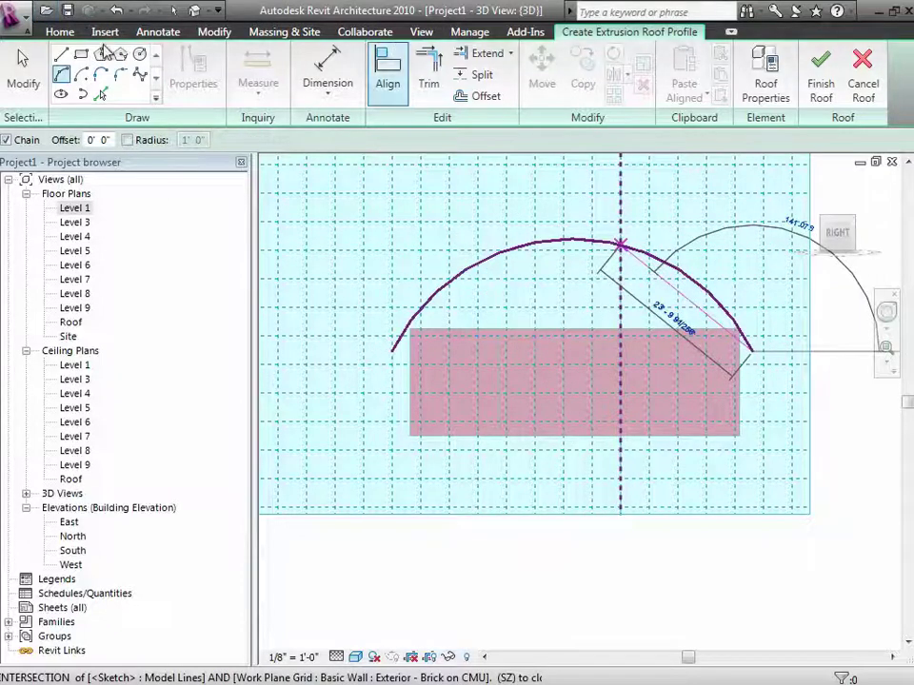
Delete the arc from the extrusion roof profile sketch
{"action": "left_click", "coordinate": [24, 69]}
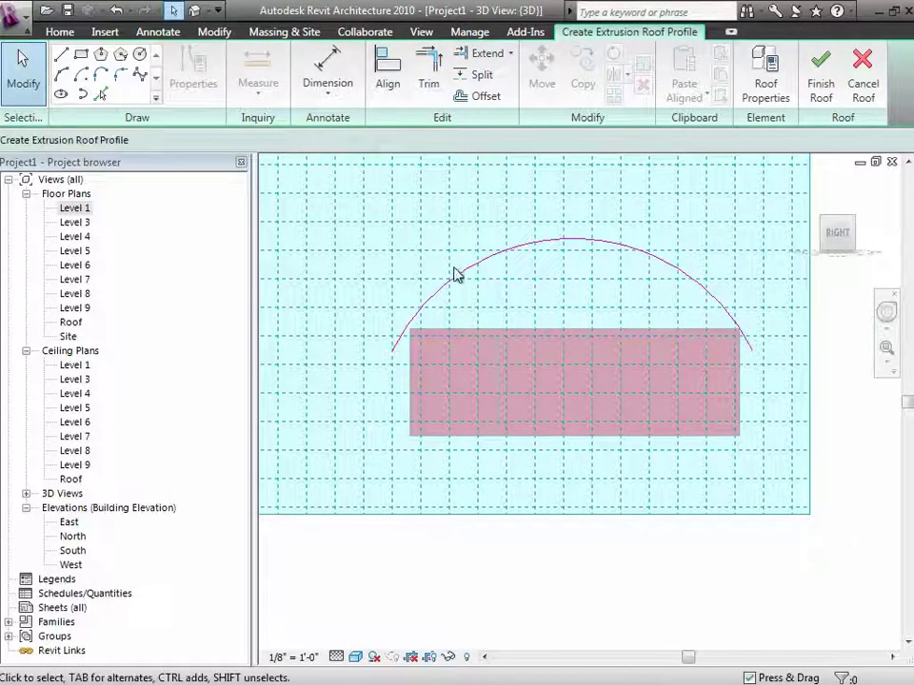
{"action": "left_click", "coordinate": [455, 275]}
{"action": "key", "text": "Delete"}
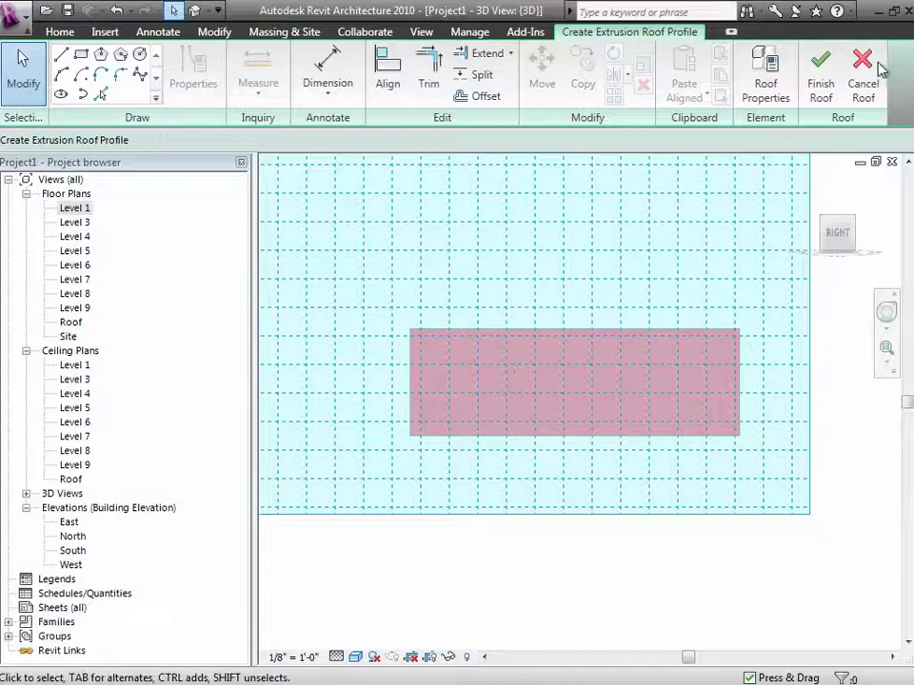
Discard the empty roof sketch and start a new Roof by Extrusion with Roof as its reference level
{"action": "left_click", "coordinate": [861, 78]}
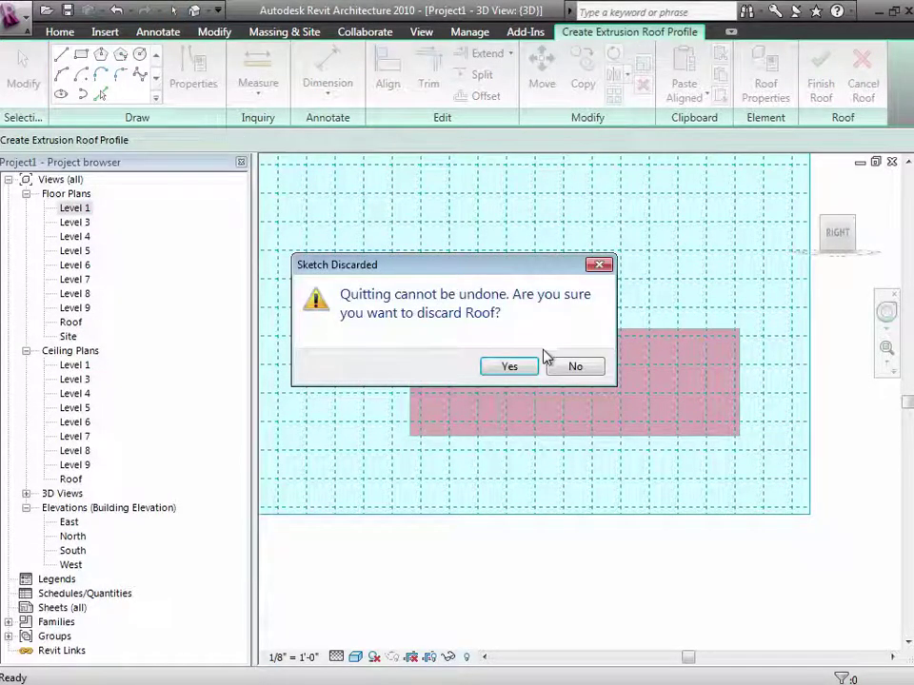
{"action": "left_click", "coordinate": [519, 370]}
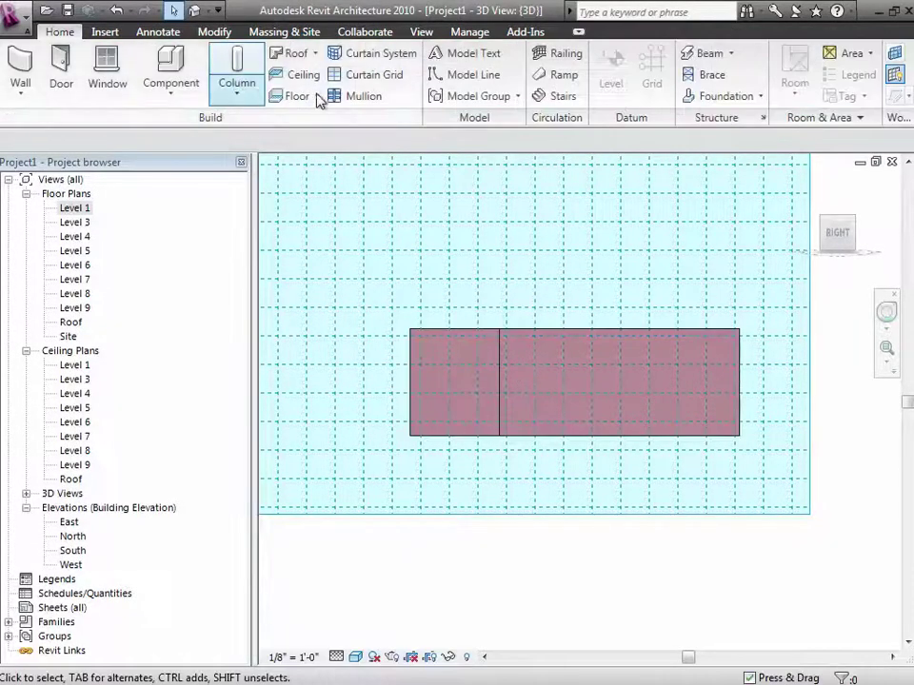
{"action": "left_click", "coordinate": [289, 54]}
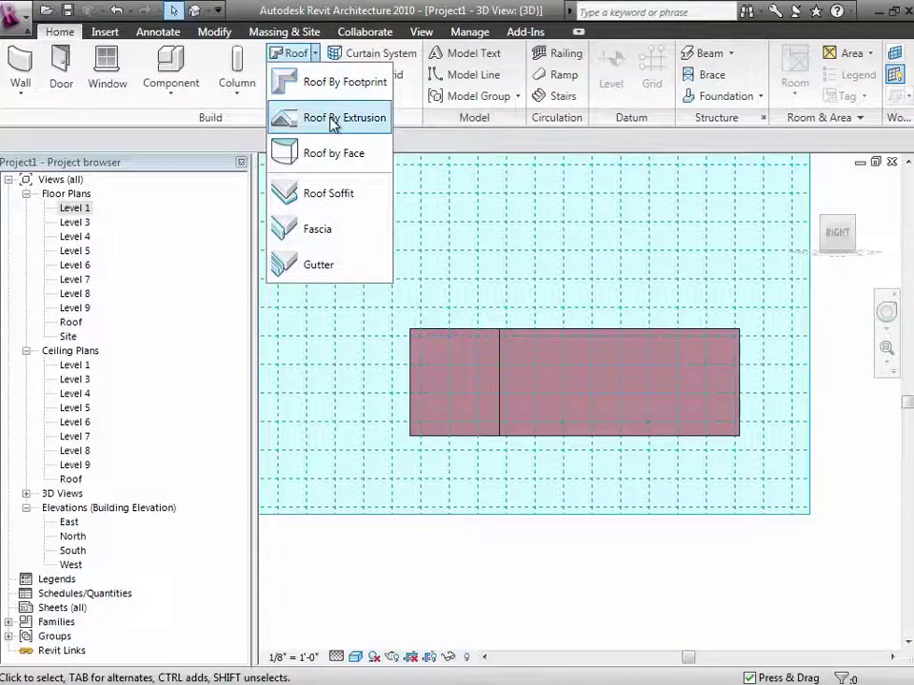
{"action": "left_click", "coordinate": [334, 118]}
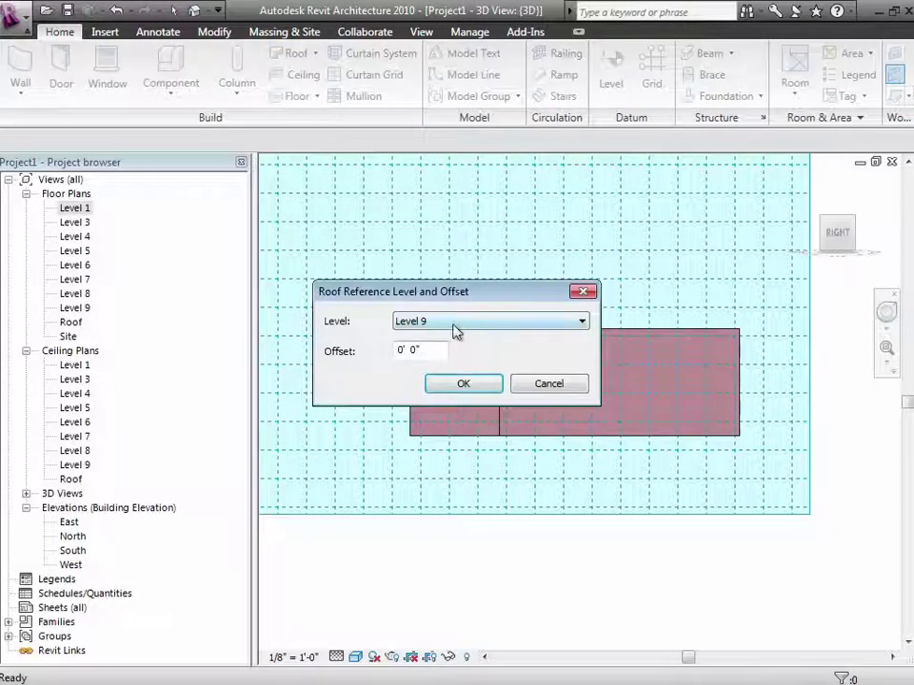
{"action": "left_click", "coordinate": [456, 325]}
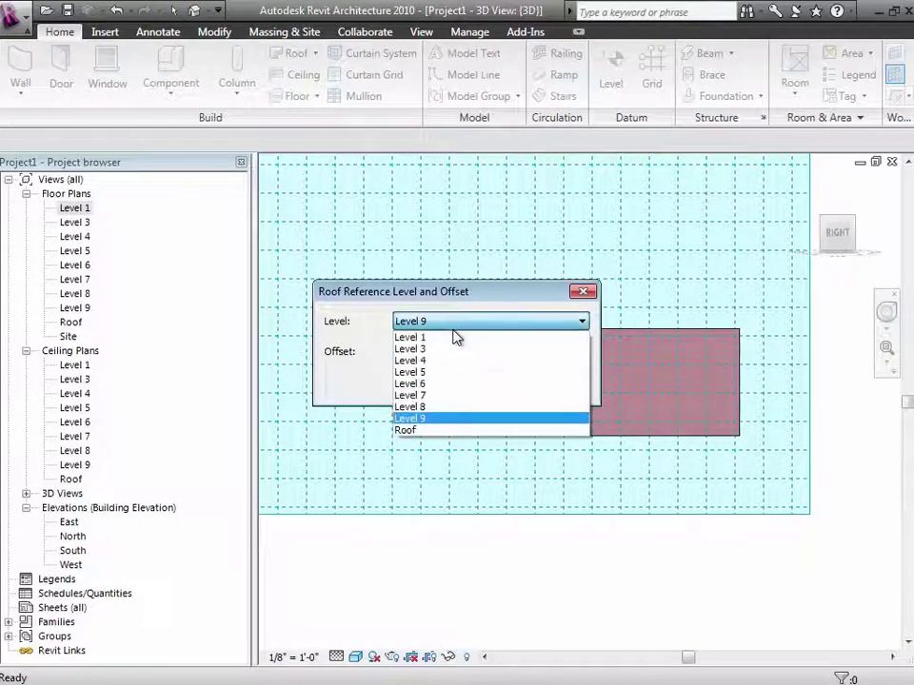
{"action": "left_click", "coordinate": [431, 432]}
{"action": "left_click", "coordinate": [470, 387]}
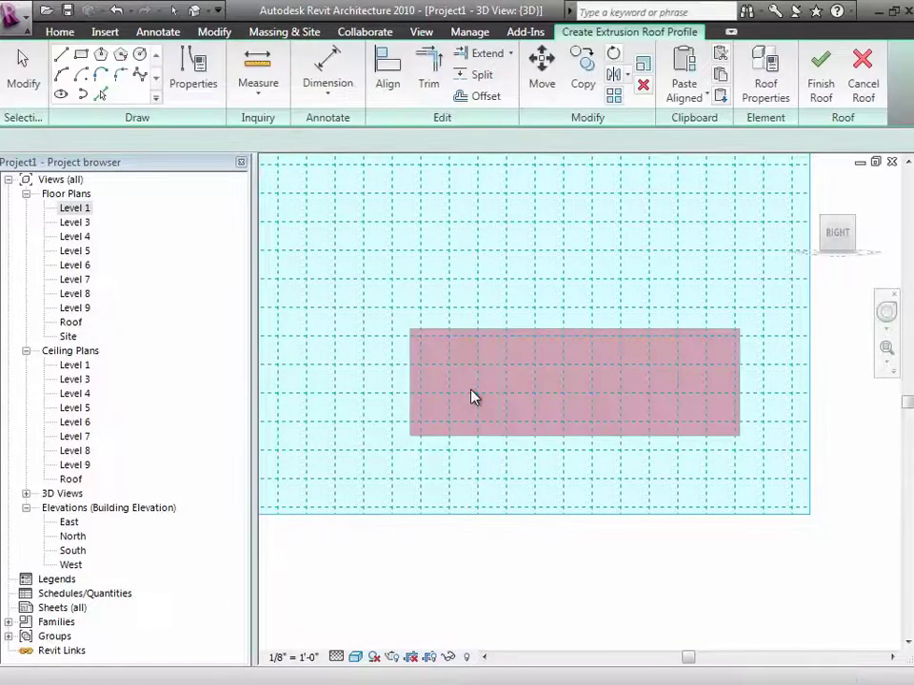
Sketch a wavy spline roof profile with five control points over the building, its ends extending beyond both outer walls
{"action": "left_click", "coordinate": [139, 76]}
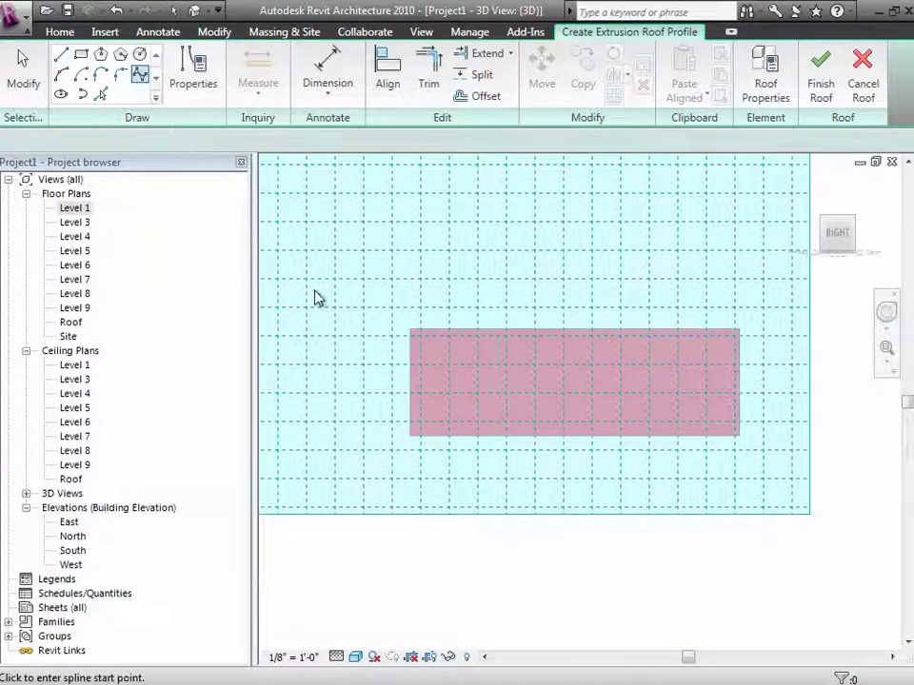
{"action": "left_click", "coordinate": [375, 334]}
{"action": "left_click", "coordinate": [497, 254]}
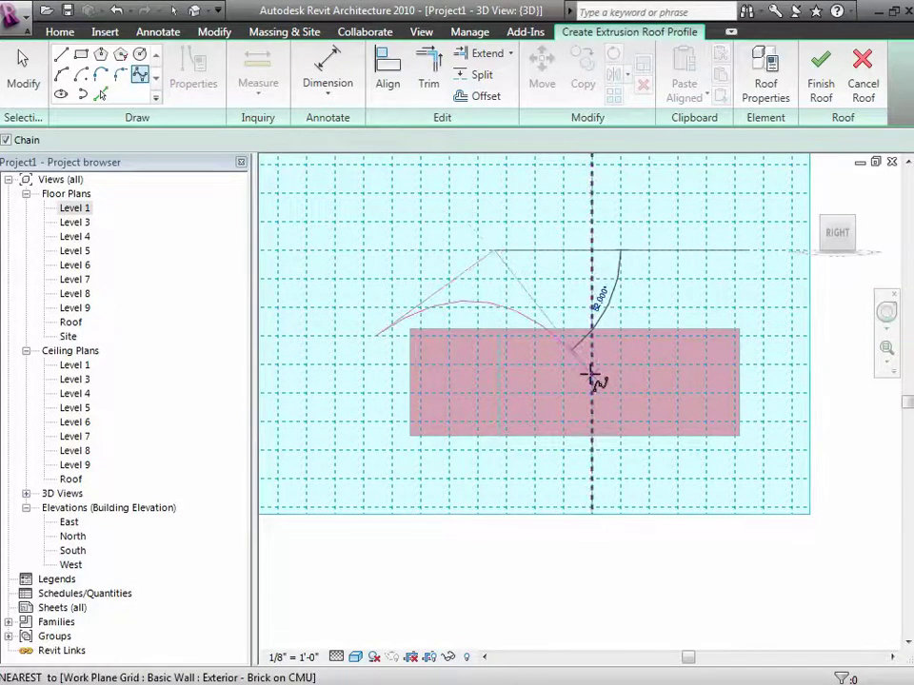
{"action": "left_click", "coordinate": [588, 375]}
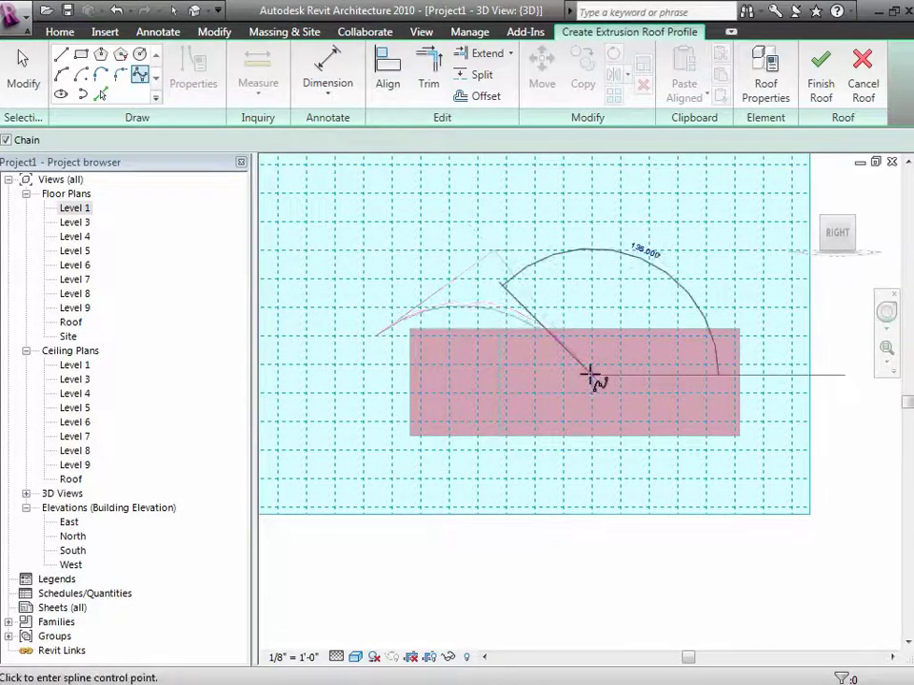
{"action": "left_click", "coordinate": [677, 290]}
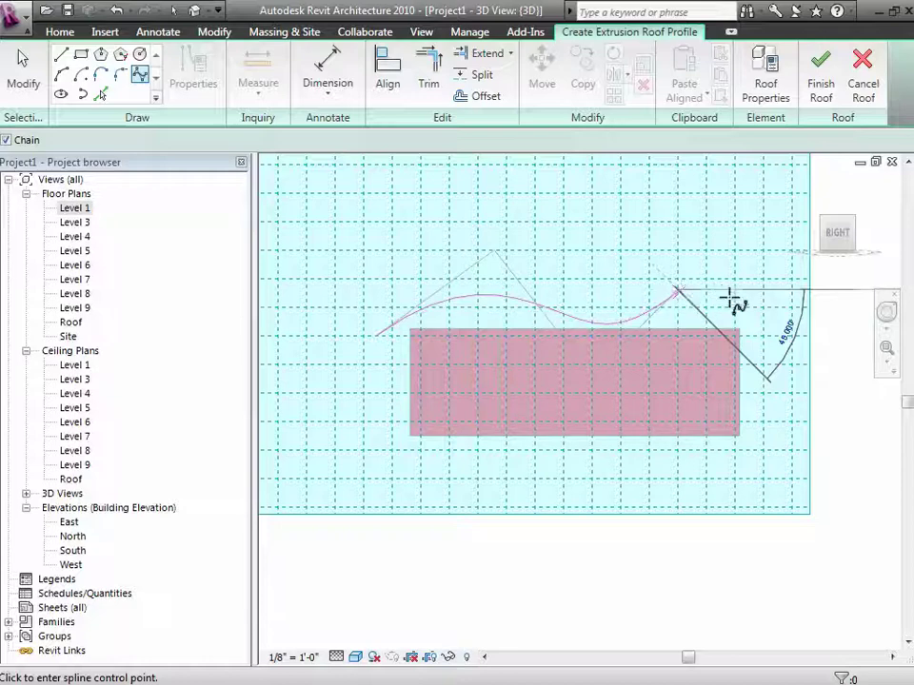
{"action": "left_click", "coordinate": [768, 387]}
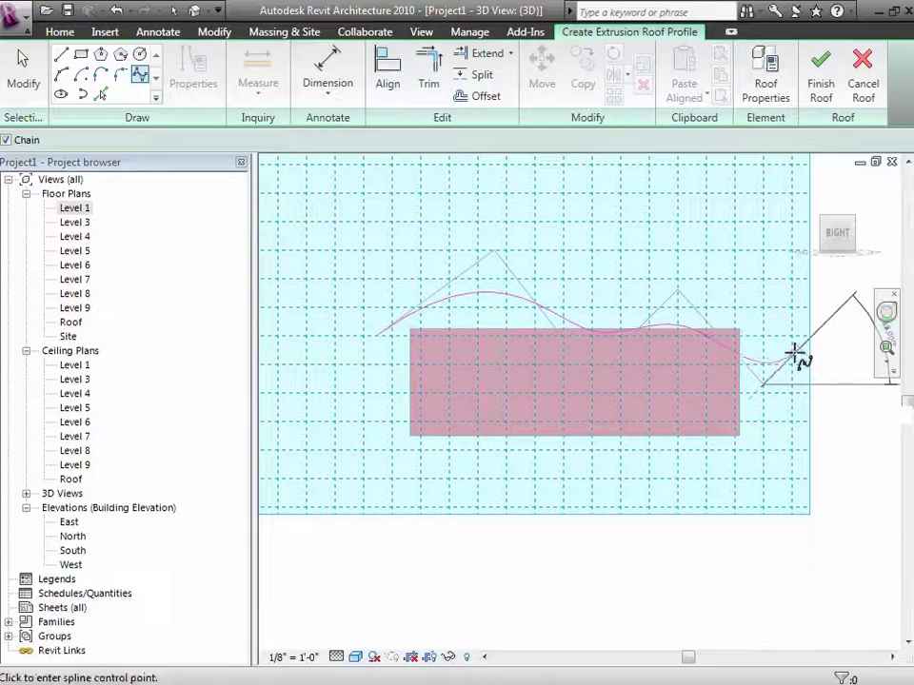
{"action": "key", "text": "Escape"}
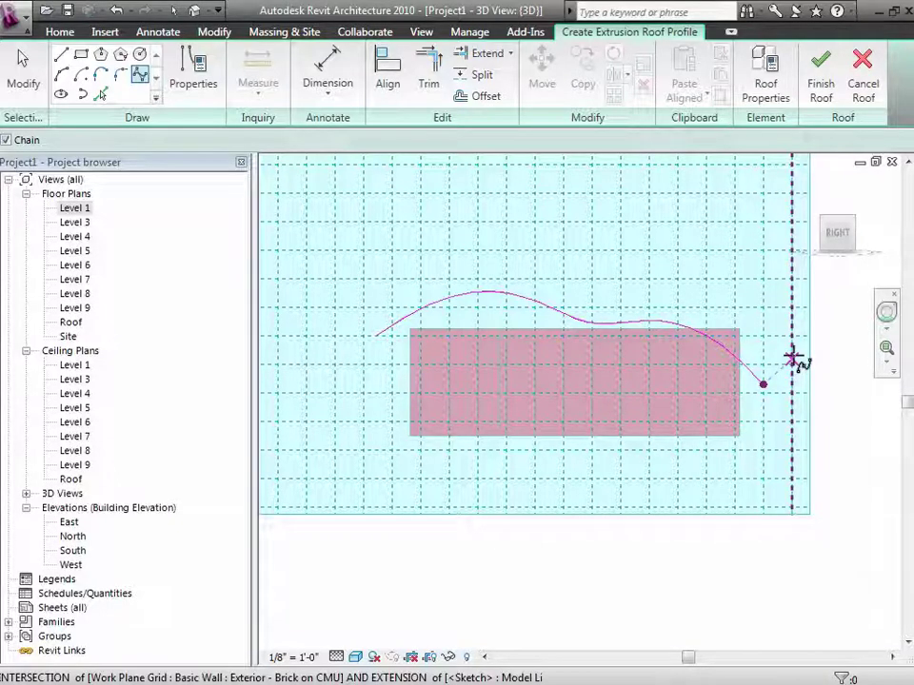
{"action": "key", "text": "Escape"}
{"action": "key", "text": "Escape"}
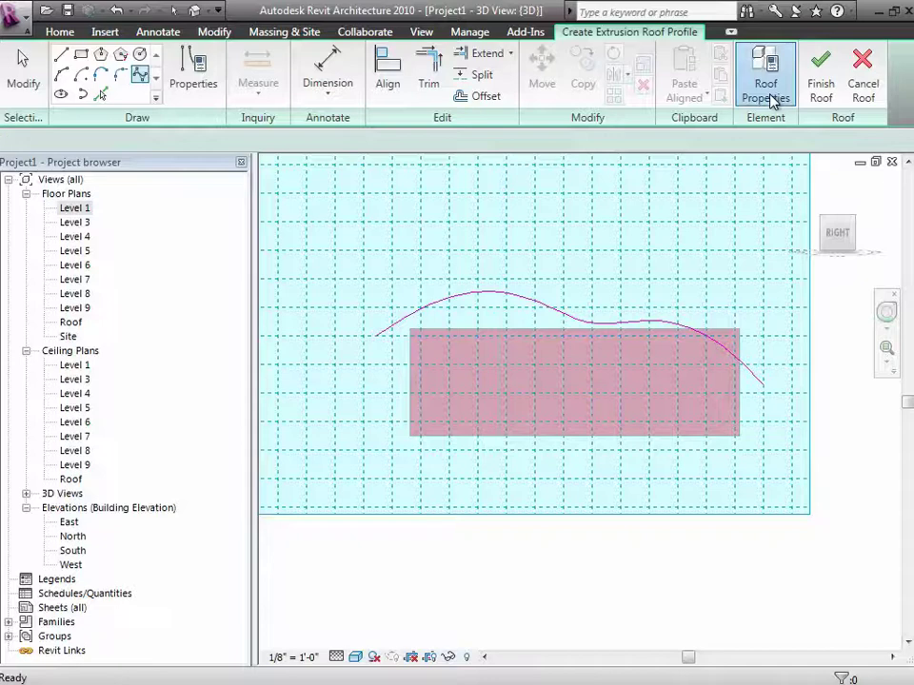
Set the roof type to Generic - 9" and finish the extrusion roof
{"action": "left_click", "coordinate": [773, 101]}
{"action": "left_click", "coordinate": [483, 152]}
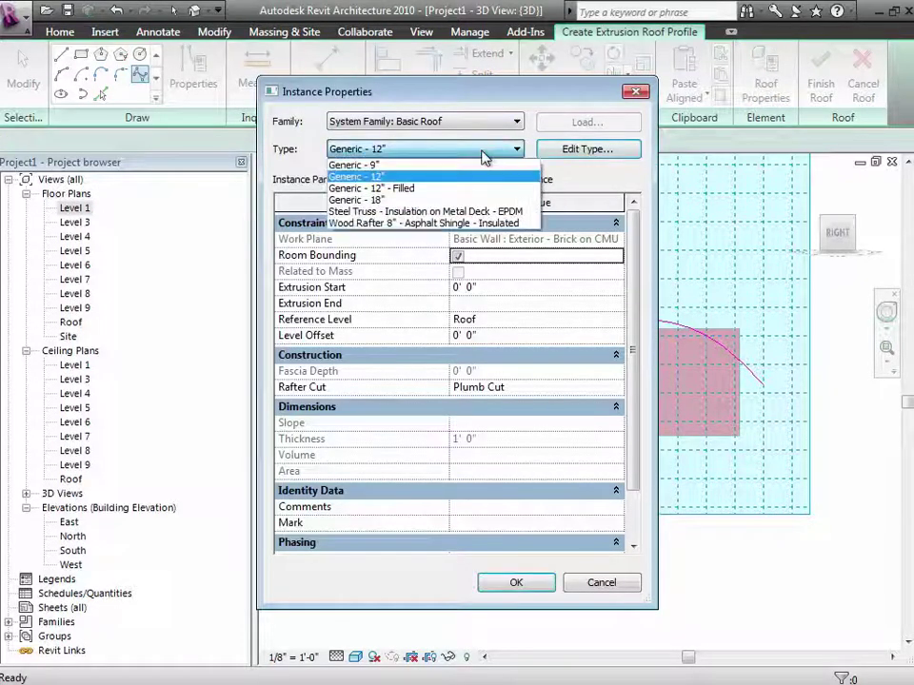
{"action": "left_click", "coordinate": [419, 166]}
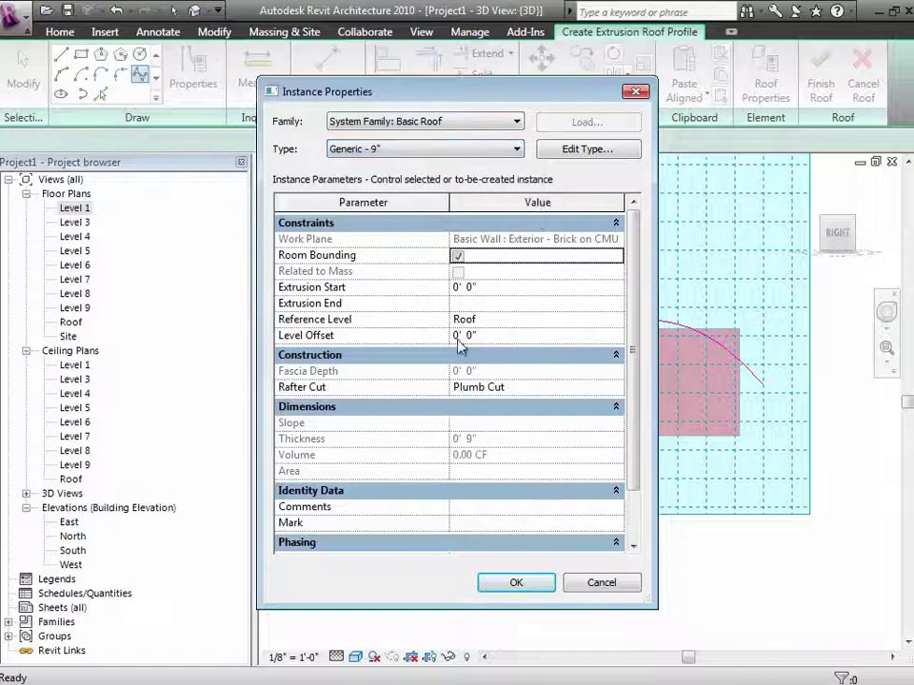
{"action": "left_click", "coordinate": [516, 584]}
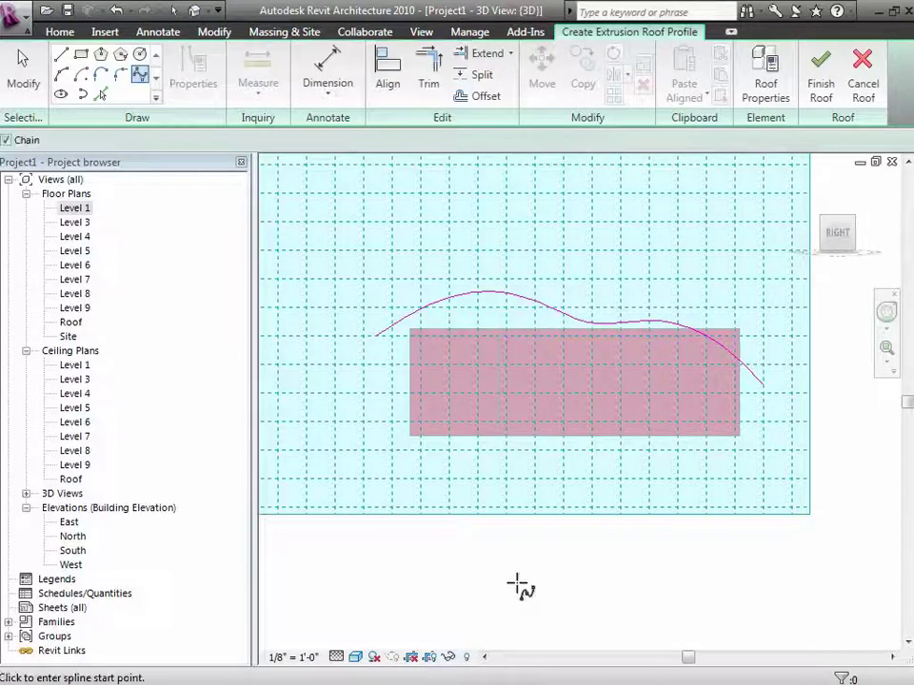
{"action": "left_click", "coordinate": [819, 85]}
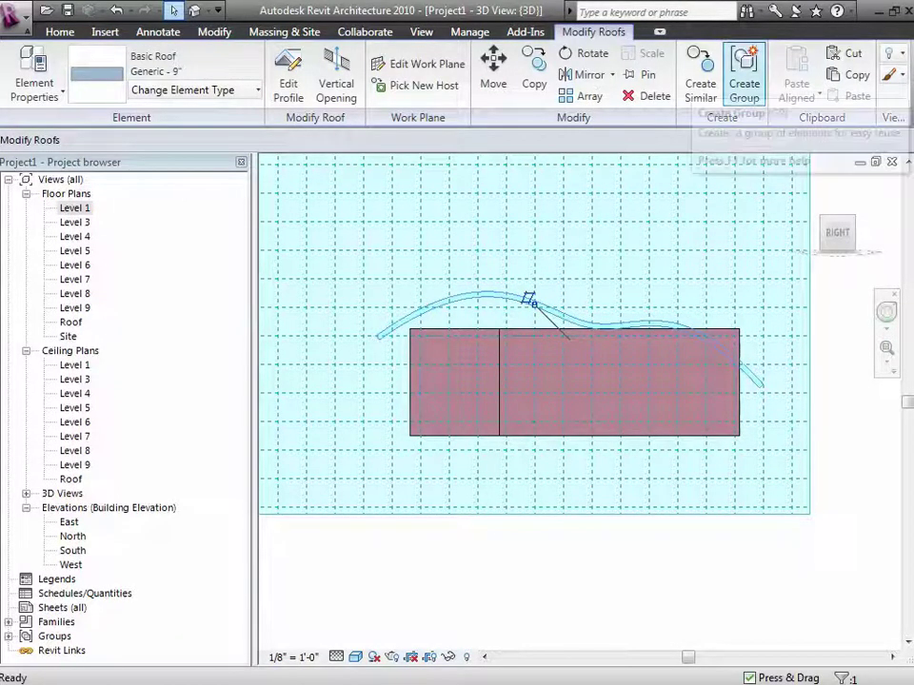
{"action": "left_click", "coordinate": [174, 10]}
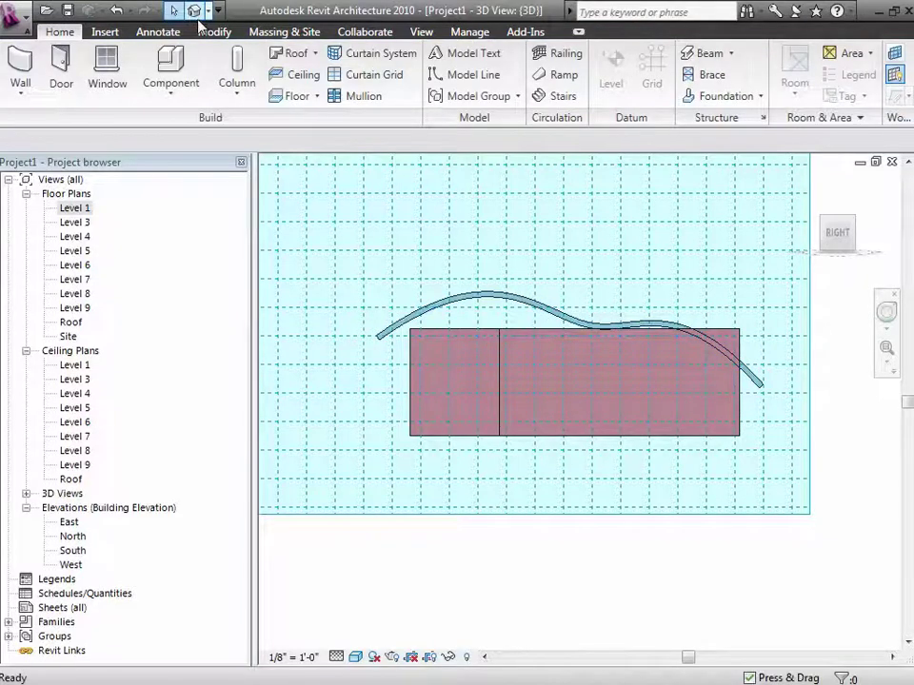
Stretch both ends of the wavy roof outward past the building's end walls, to a length of about 81'-10"
{"action": "left_click", "coordinate": [807, 183]}
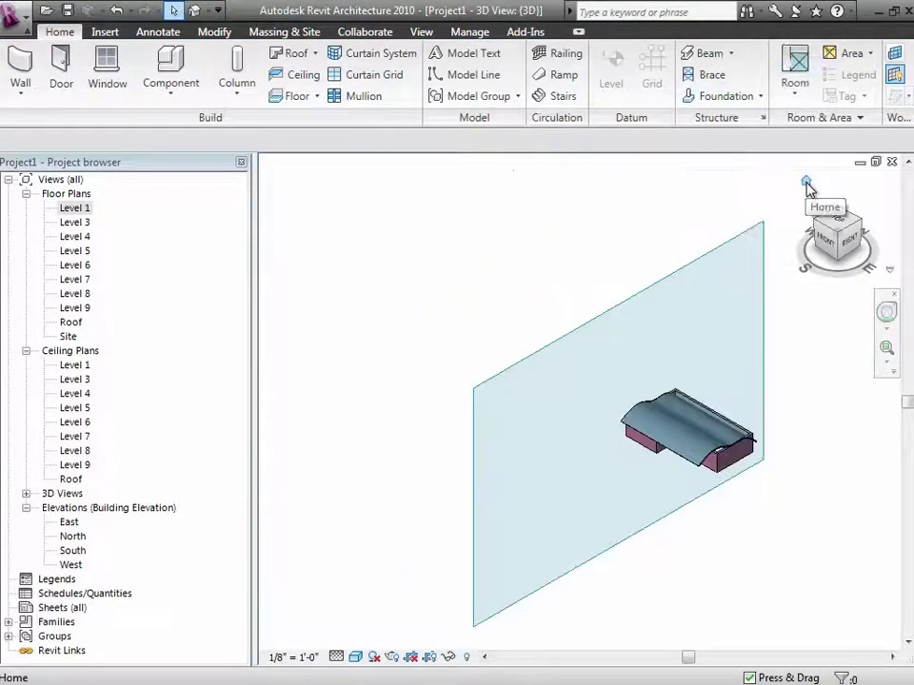
{"action": "left_click", "coordinate": [886, 347]}
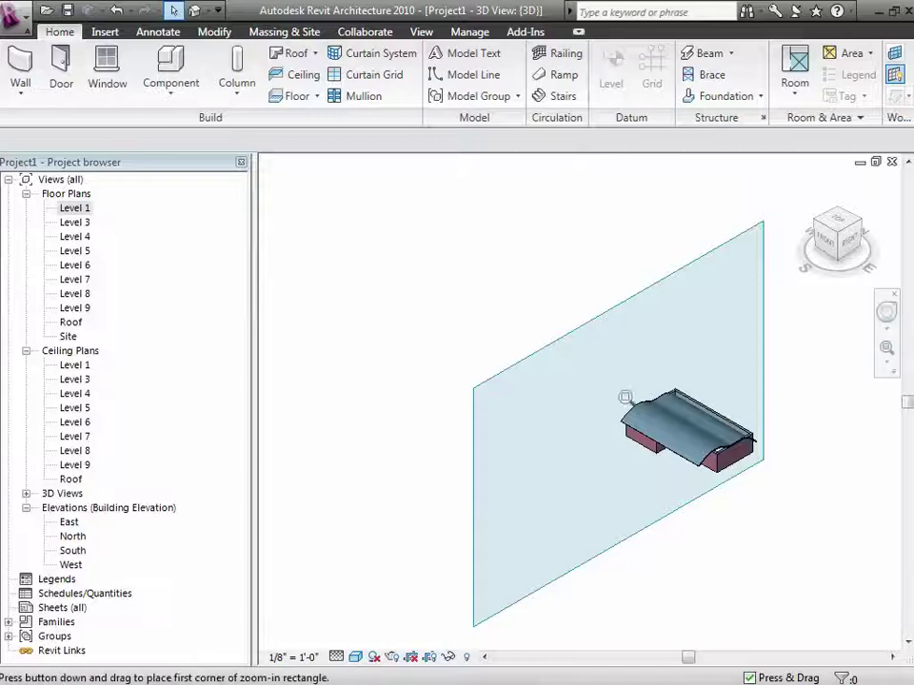
{"action": "left_click_drag", "start_coordinate": [595, 381], "coordinate": [786, 517]}
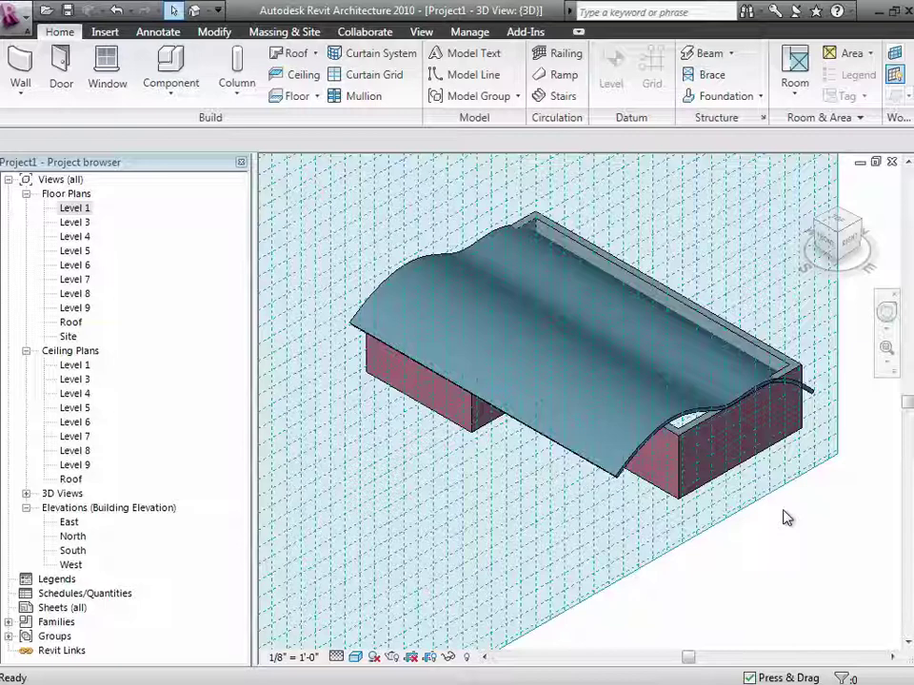
{"action": "left_click", "coordinate": [693, 416]}
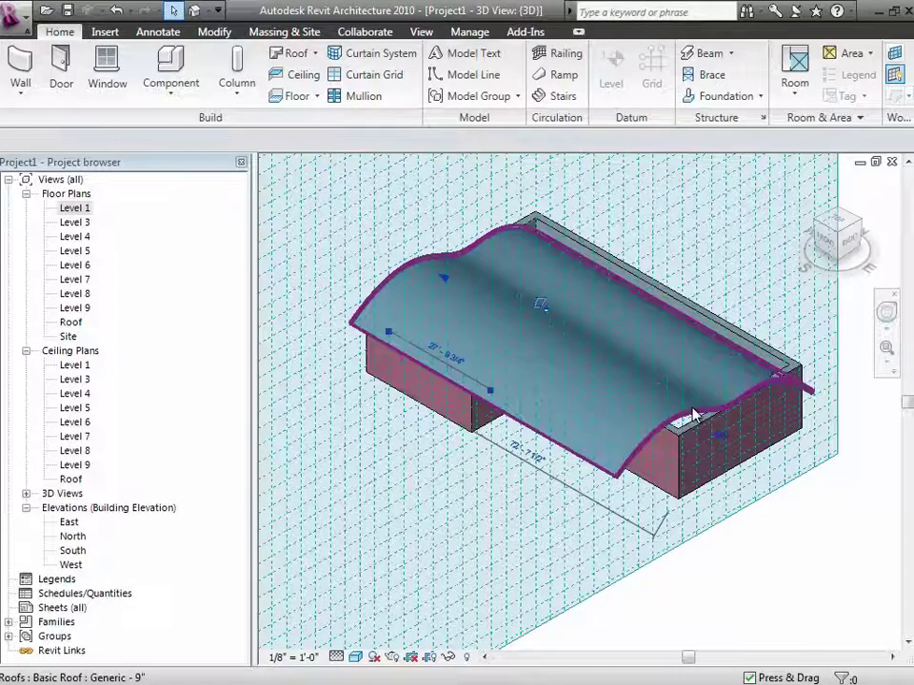
{"action": "left_click_drag", "start_coordinate": [724, 443], "coordinate": [740, 440]}
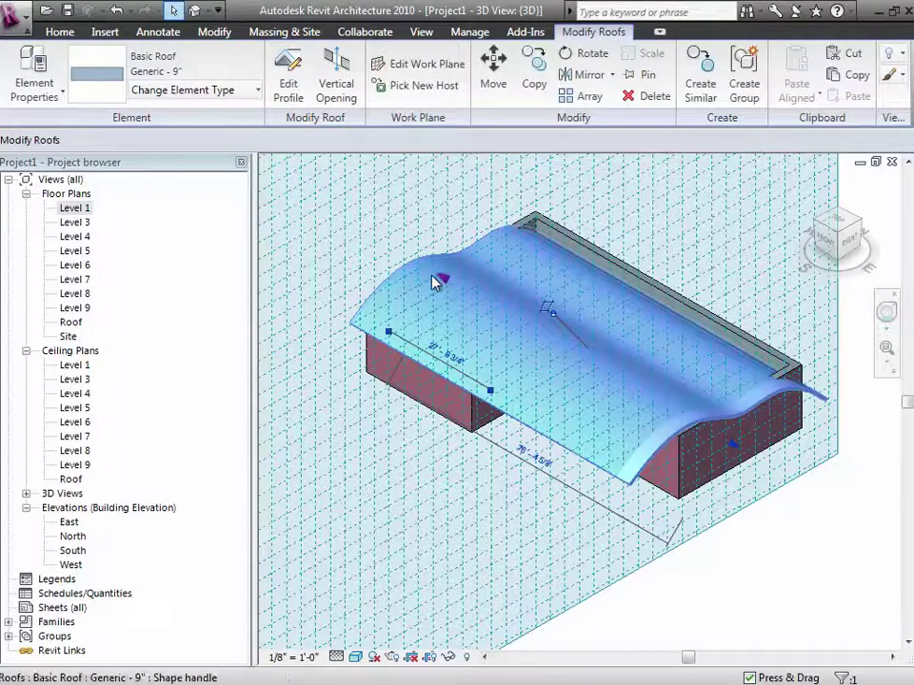
{"action": "left_click_drag", "start_coordinate": [442, 281], "coordinate": [418, 266]}
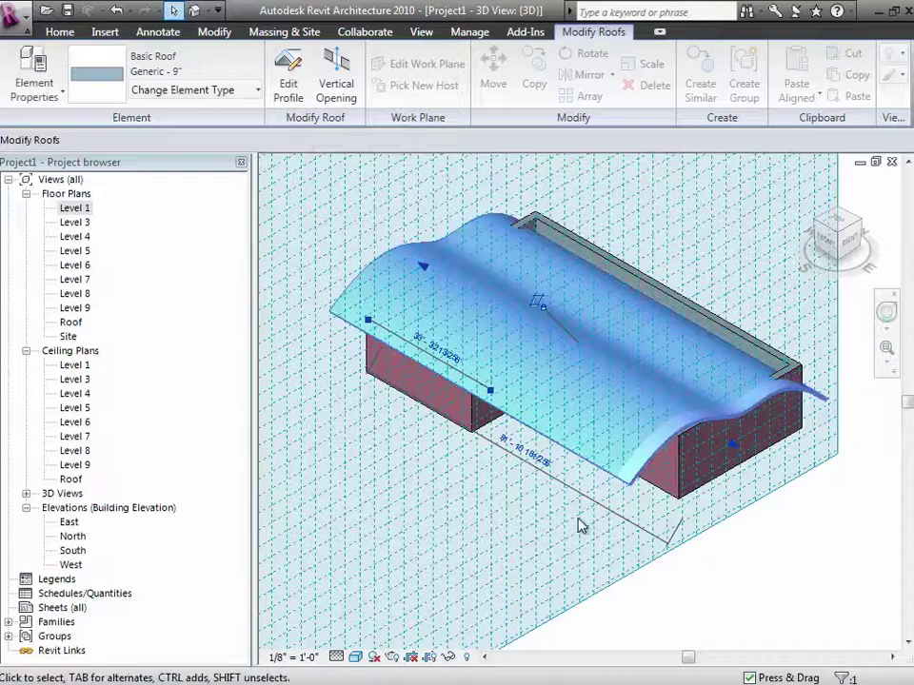
{"action": "left_click", "coordinate": [775, 588]}
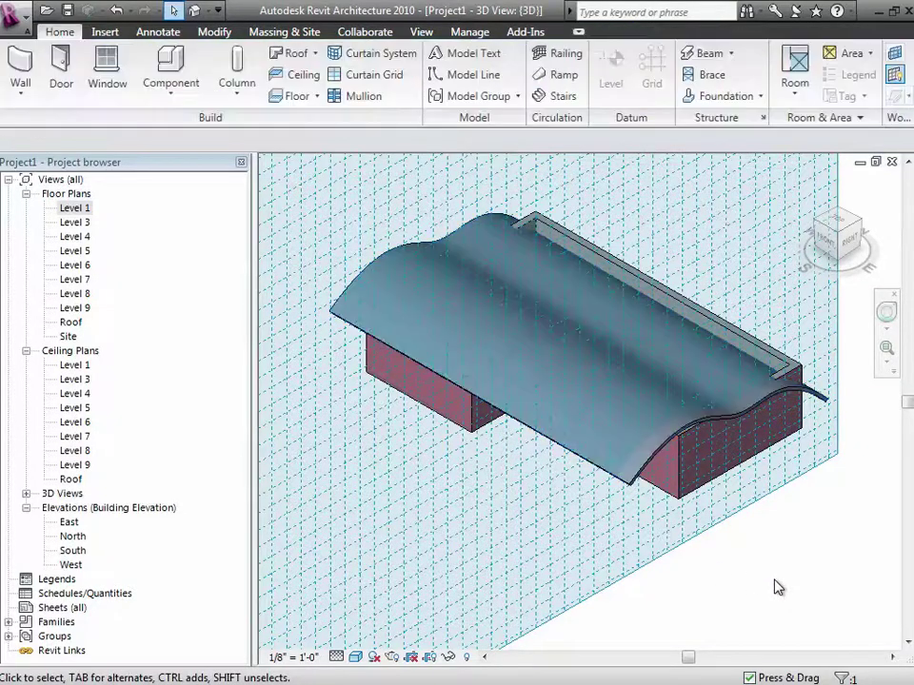
Select the whole chain of building walls and attach their tops to the wavy roof
{"action": "left_click", "coordinate": [886, 315]}
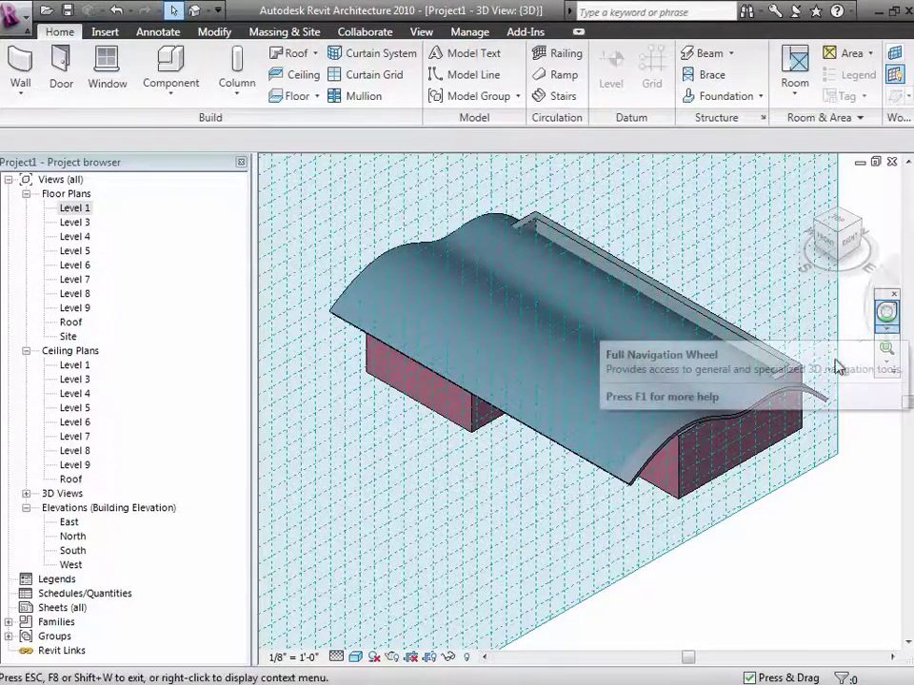
{"action": "left_click_drag", "start_coordinate": [714, 510], "coordinate": [702, 487]}
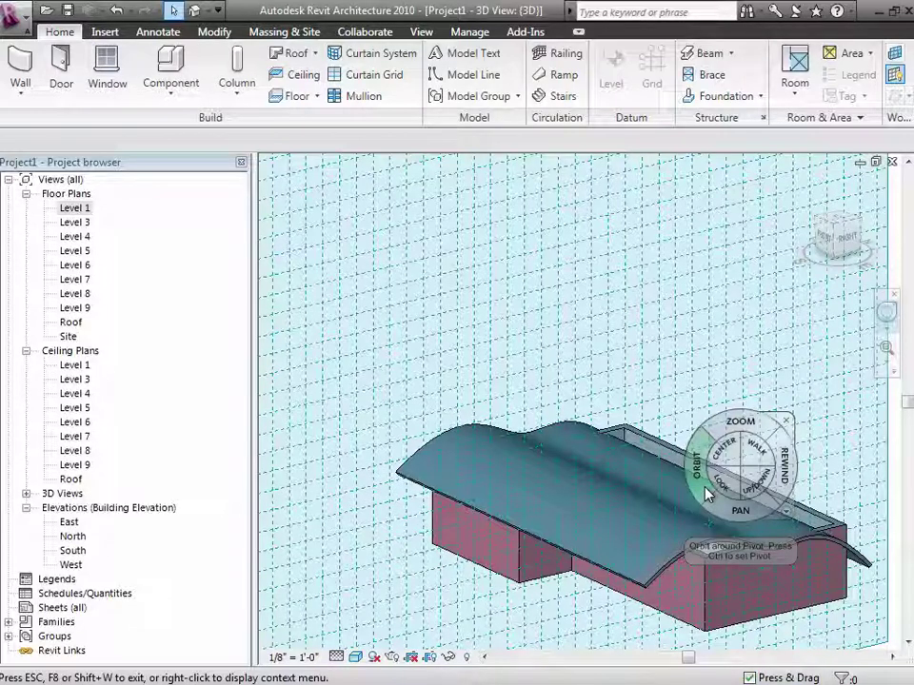
{"action": "left_click_drag", "start_coordinate": [706, 495], "coordinate": [707, 495]}
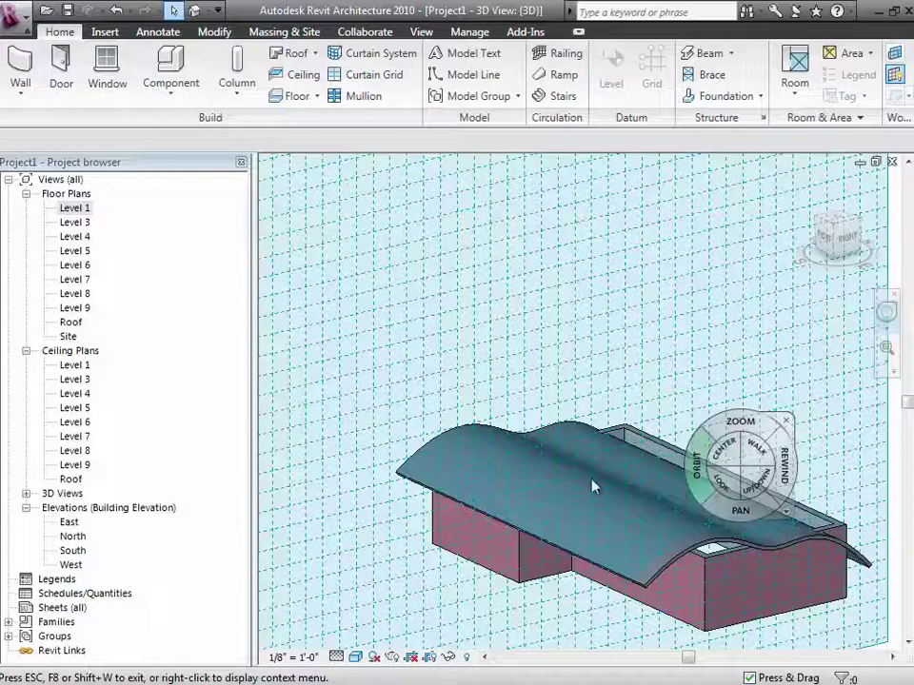
{"action": "left_click", "coordinate": [174, 13]}
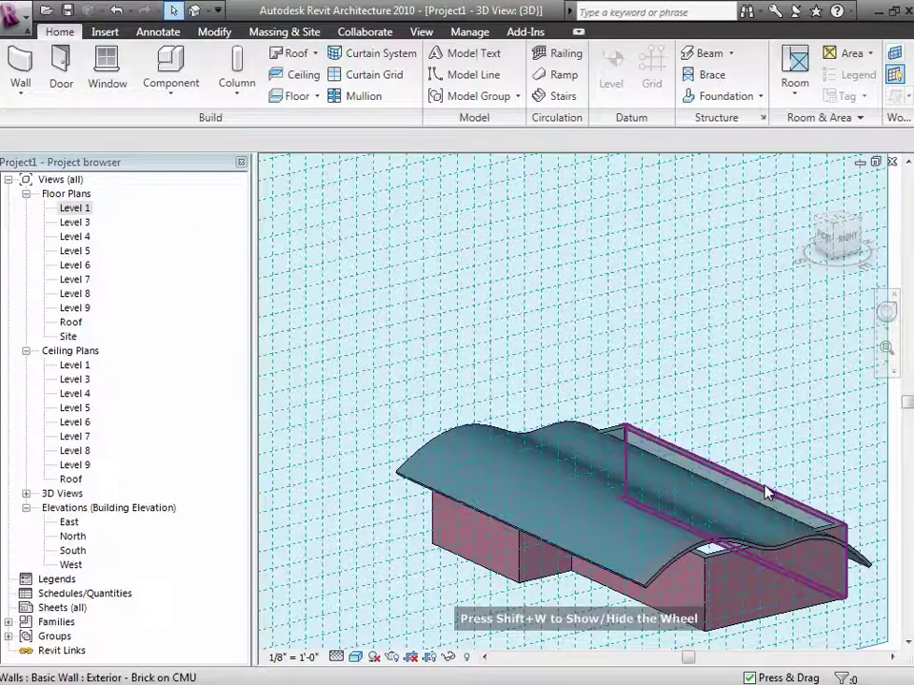
{"action": "key", "text": "Tab"}
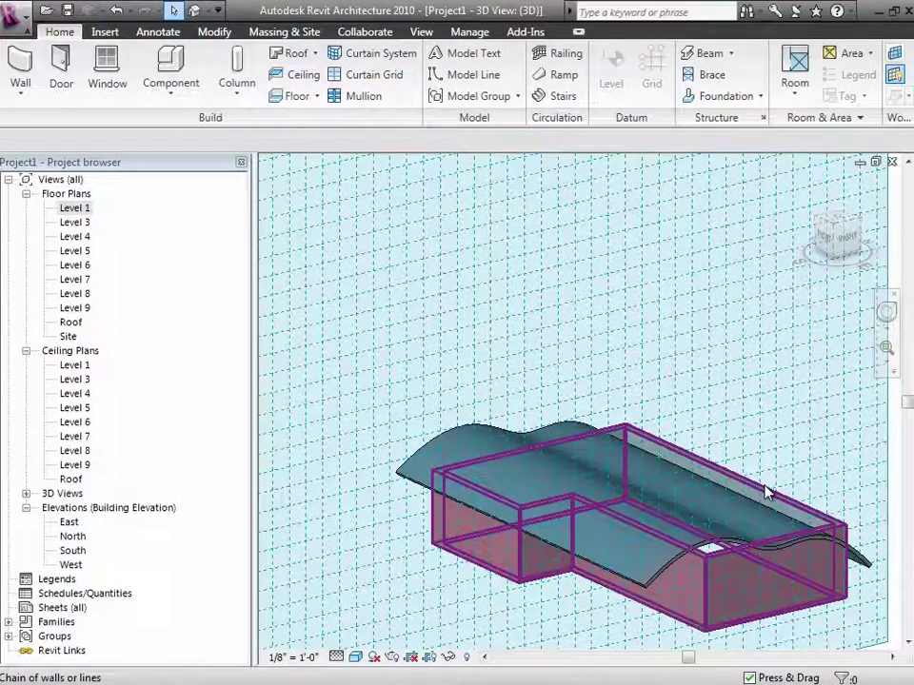
{"action": "left_click", "coordinate": [766, 493]}
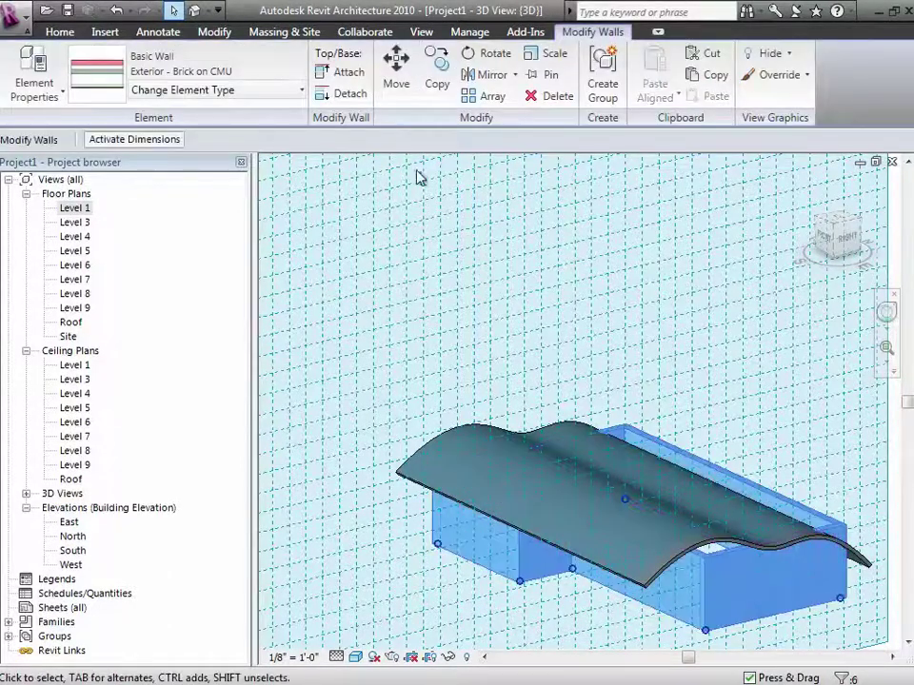
{"action": "left_click", "coordinate": [349, 75]}
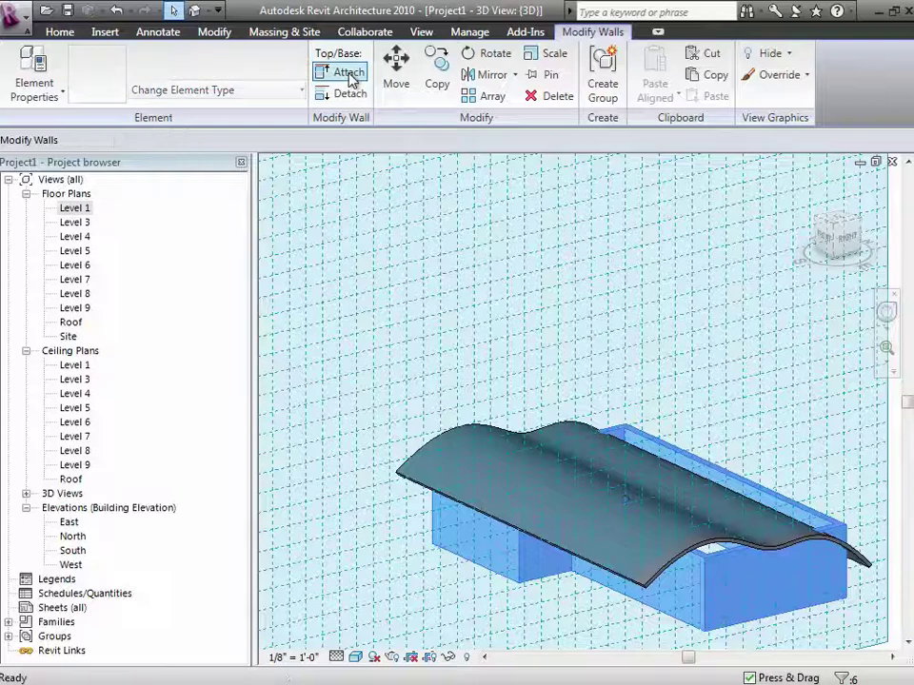
{"action": "left_click", "coordinate": [440, 448]}
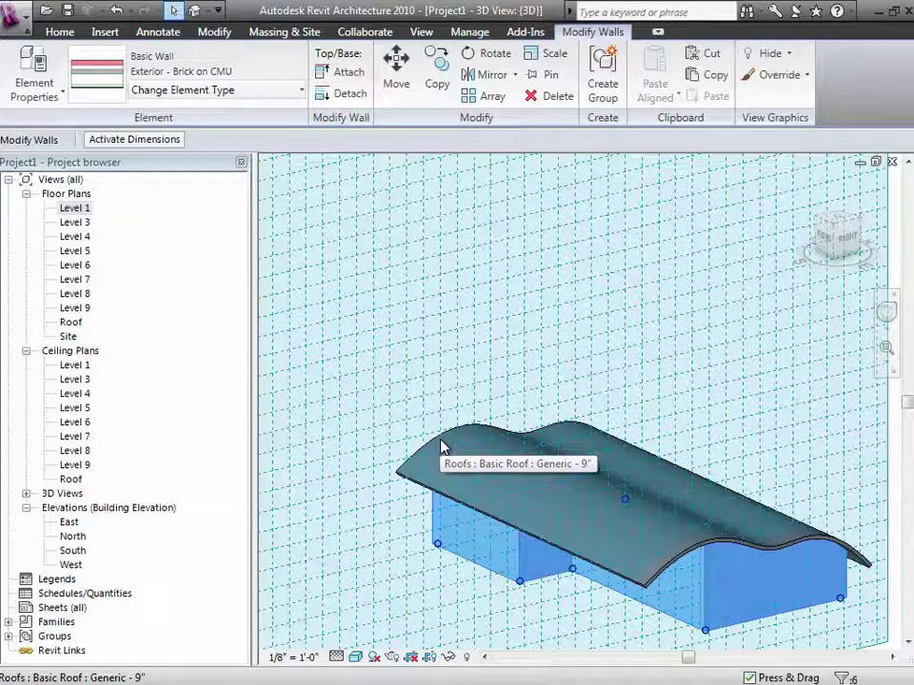
{"action": "left_click", "coordinate": [886, 313]}
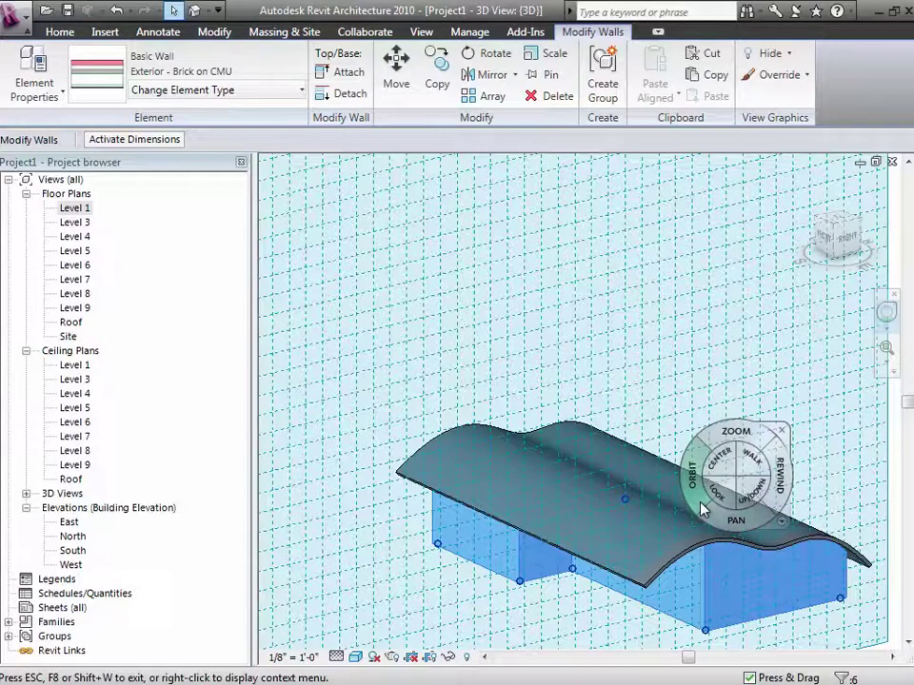
{"action": "left_click", "coordinate": [699, 500]}
{"action": "left_click_drag", "start_coordinate": [698, 500], "coordinate": [648, 488]}
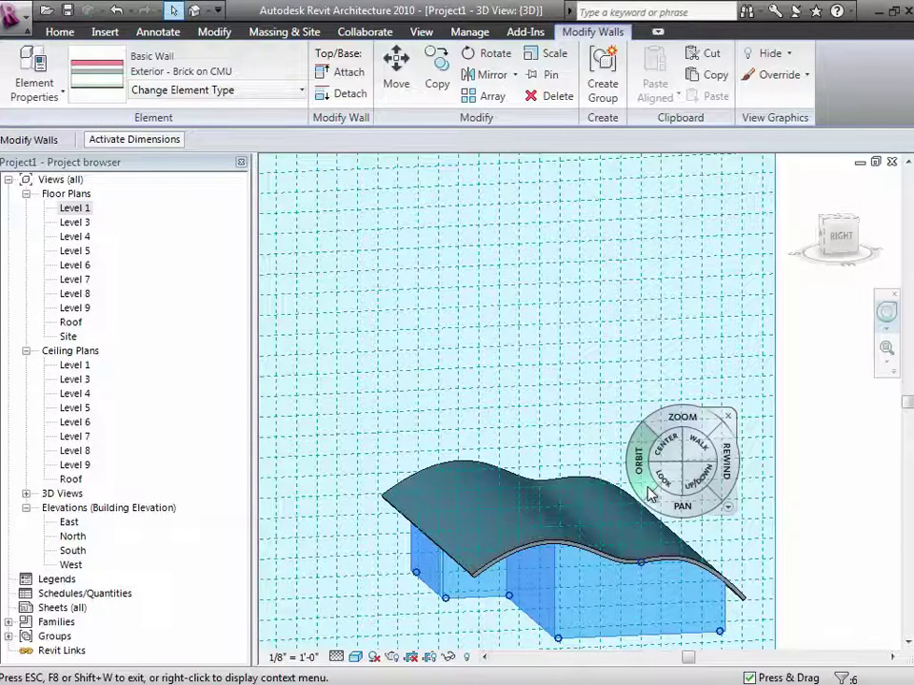
Change the selected building walls under the wavy roof to the Storefront curtain wall type
{"action": "left_click", "coordinate": [204, 91]}
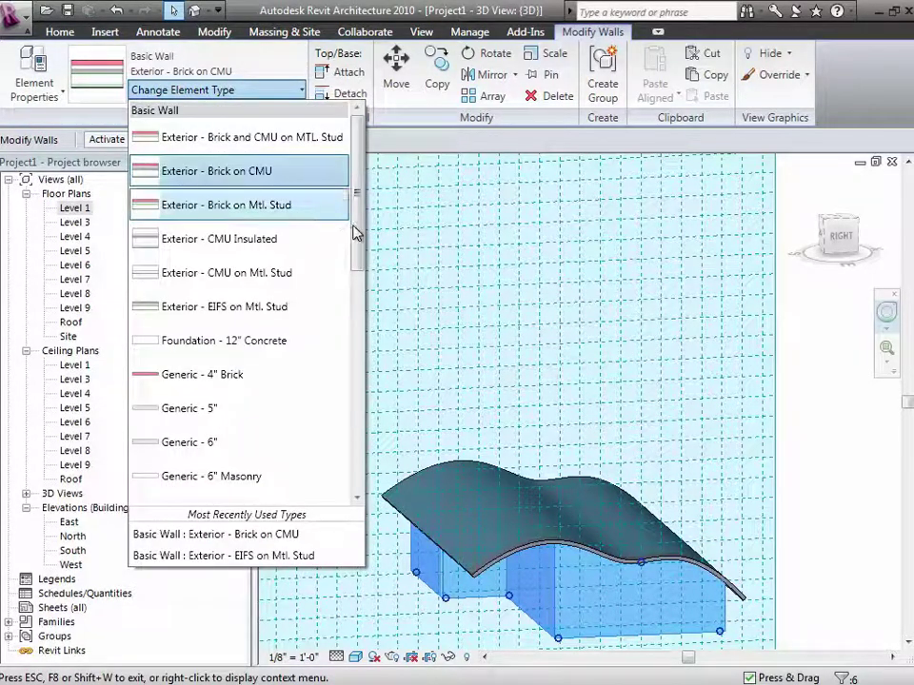
{"action": "scroll", "coordinate": [358, 310], "scroll_direction": "down", "scroll_amount": 6}
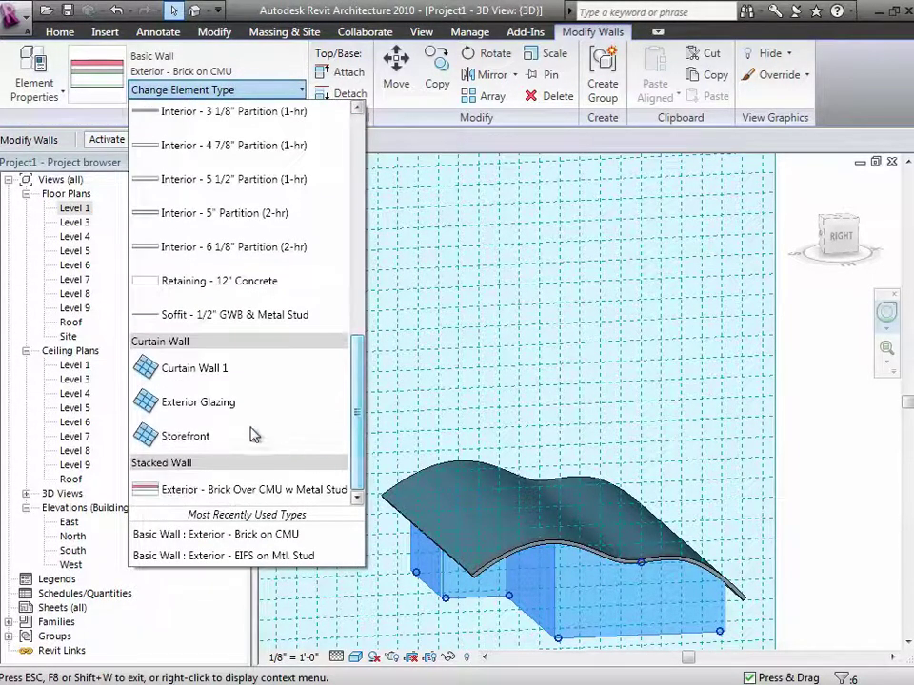
{"action": "left_click", "coordinate": [201, 437]}
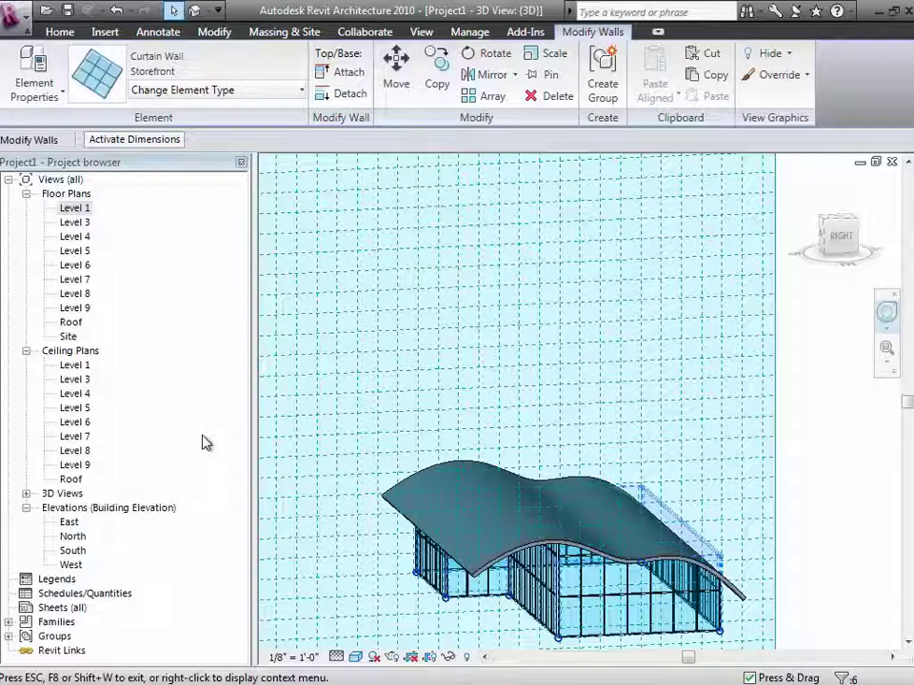
{"action": "key", "text": "ctrl+Left"}
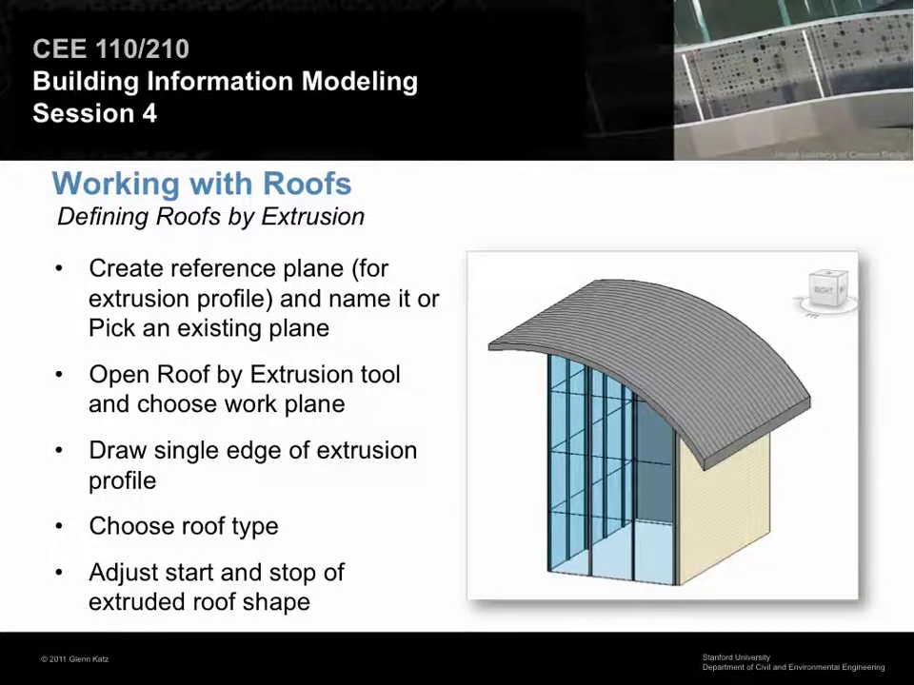
{"action": "key", "text": "Right"}
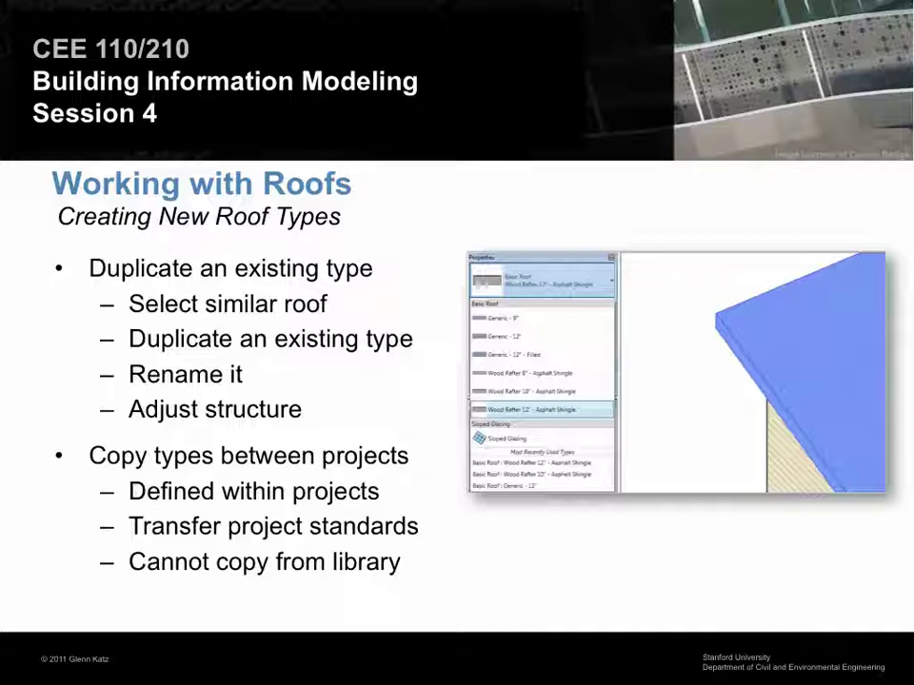
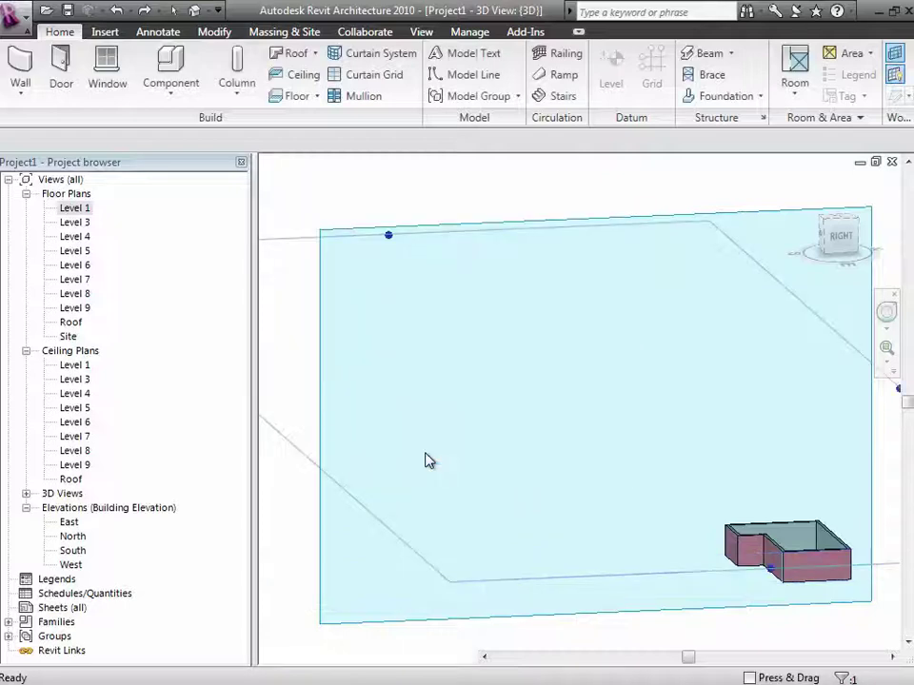
Start a roof by footprint for the L-shaped building and move its base to the Roof level
{"action": "left_click", "coordinate": [500, 341]}
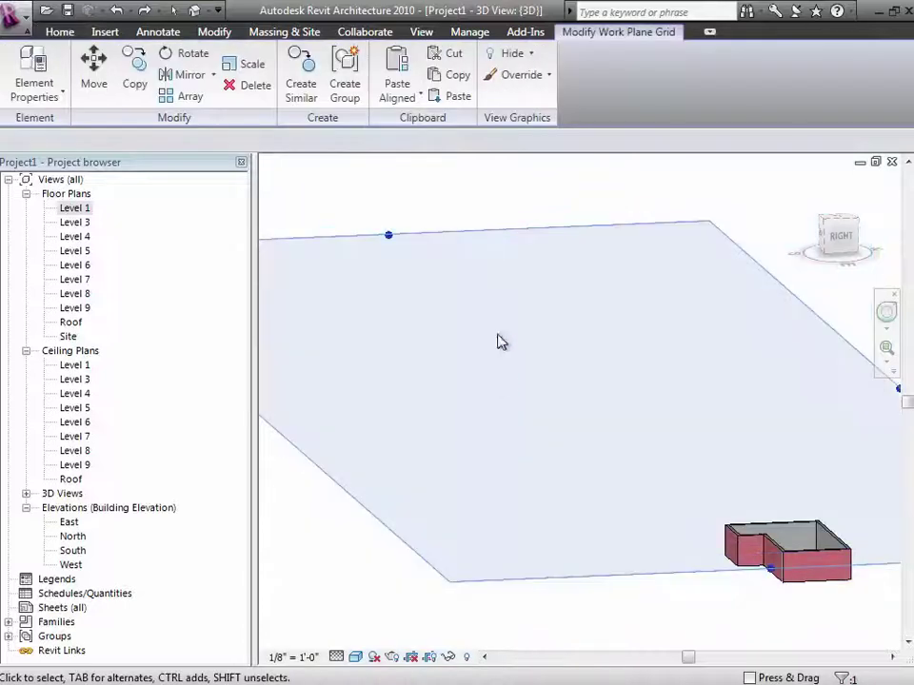
{"action": "left_click", "coordinate": [885, 316]}
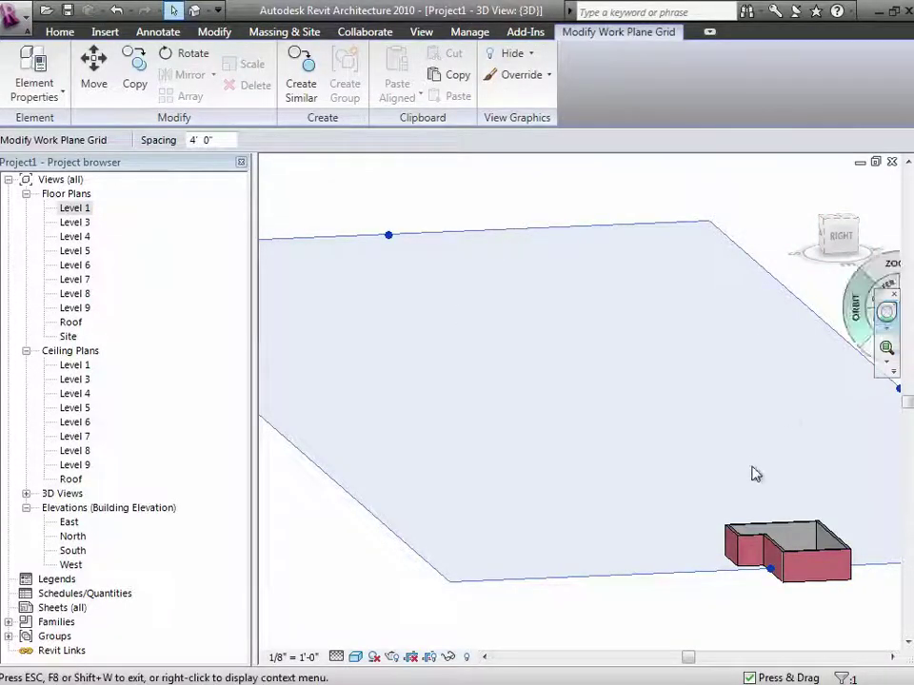
{"action": "left_click_drag", "start_coordinate": [720, 466], "coordinate": [771, 473]}
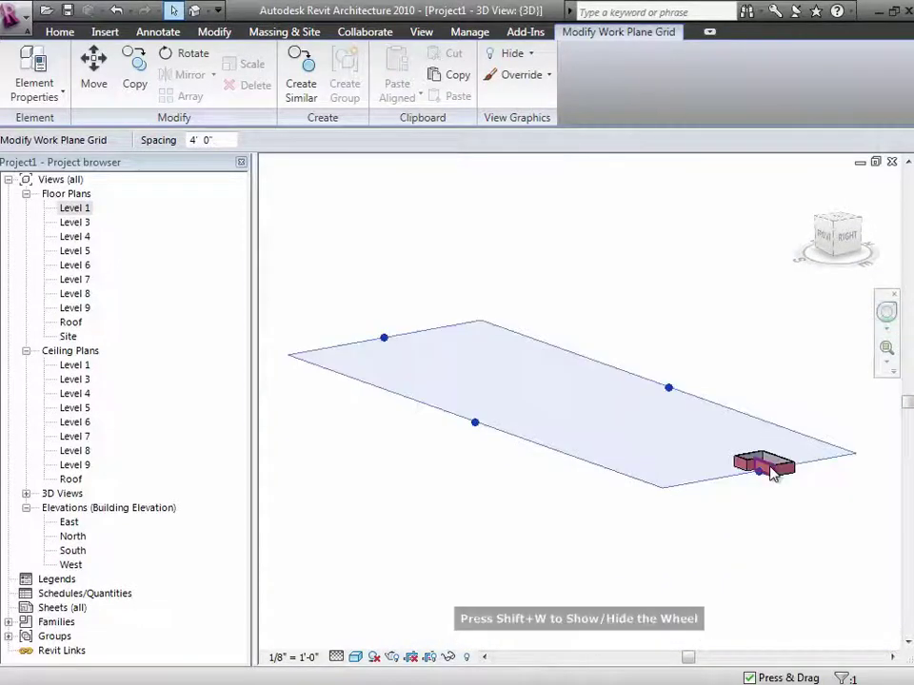
{"action": "left_click", "coordinate": [887, 350]}
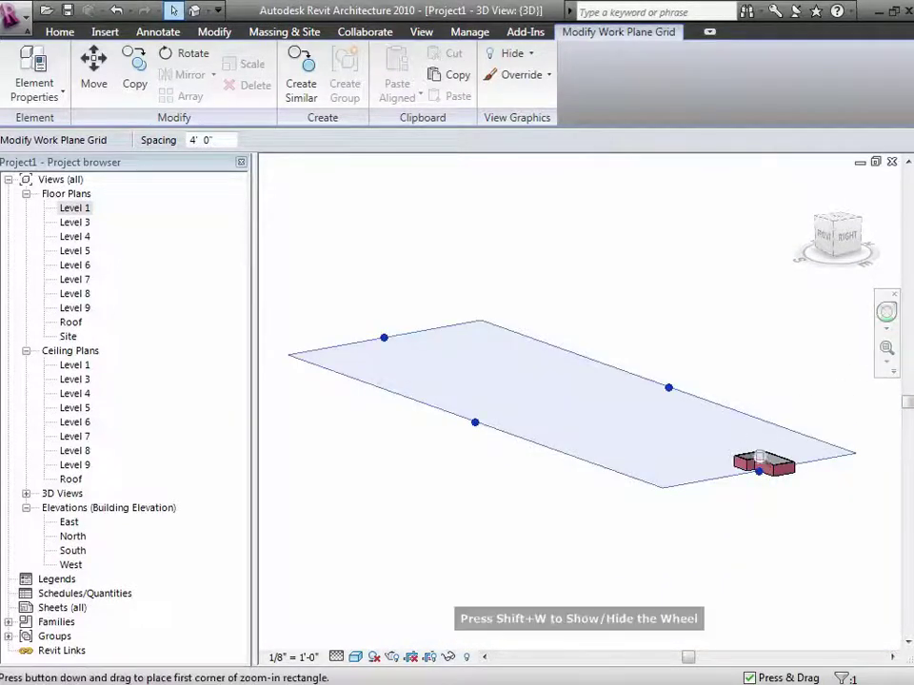
{"action": "left_click_drag", "start_coordinate": [724, 418], "coordinate": [824, 510]}
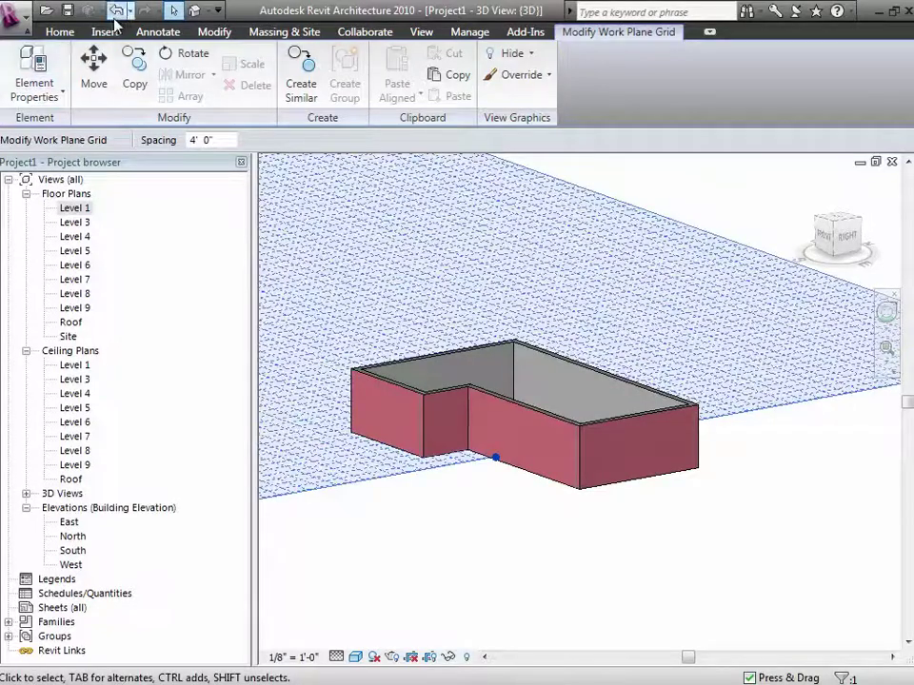
{"action": "left_click", "coordinate": [60, 32]}
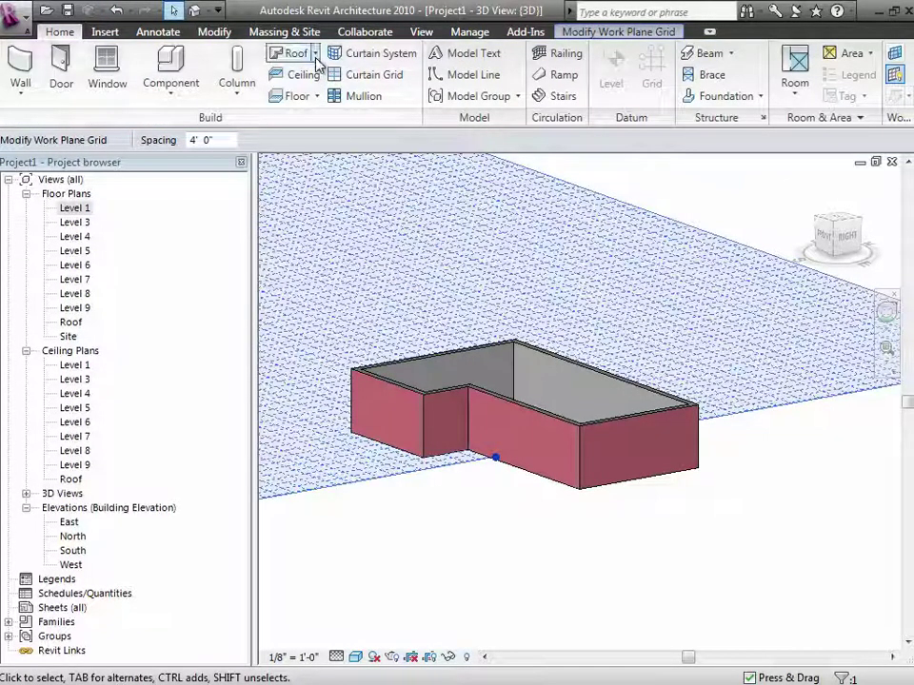
{"action": "left_click", "coordinate": [317, 57]}
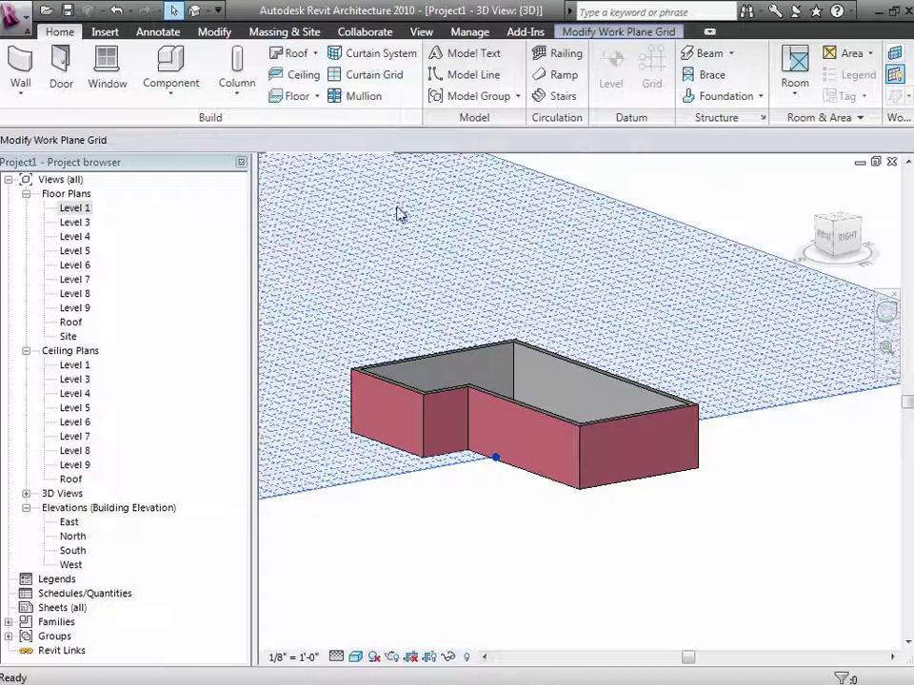
{"action": "left_click", "coordinate": [465, 360]}
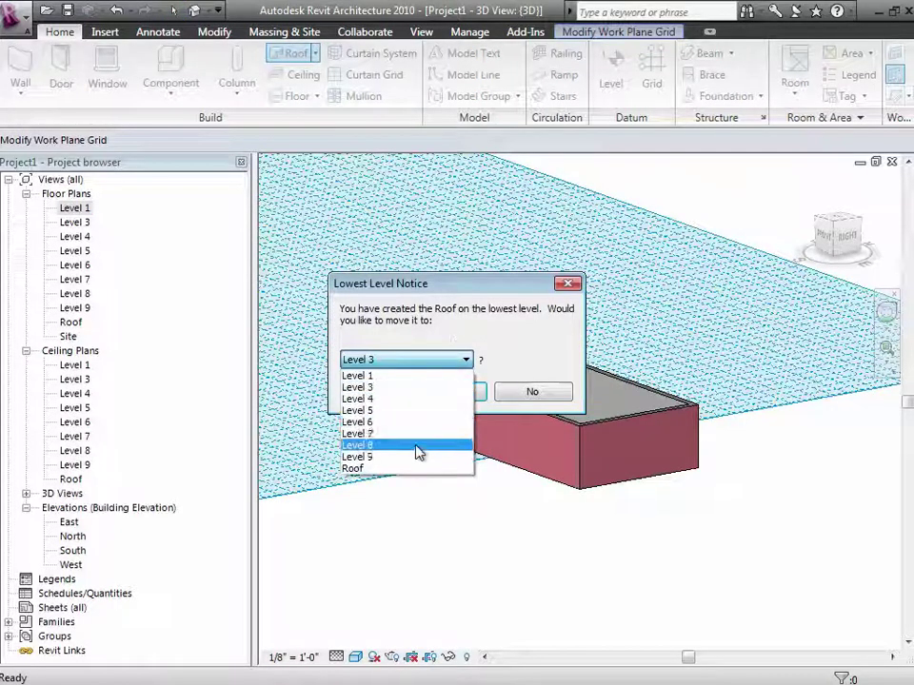
{"action": "left_click", "coordinate": [412, 469]}
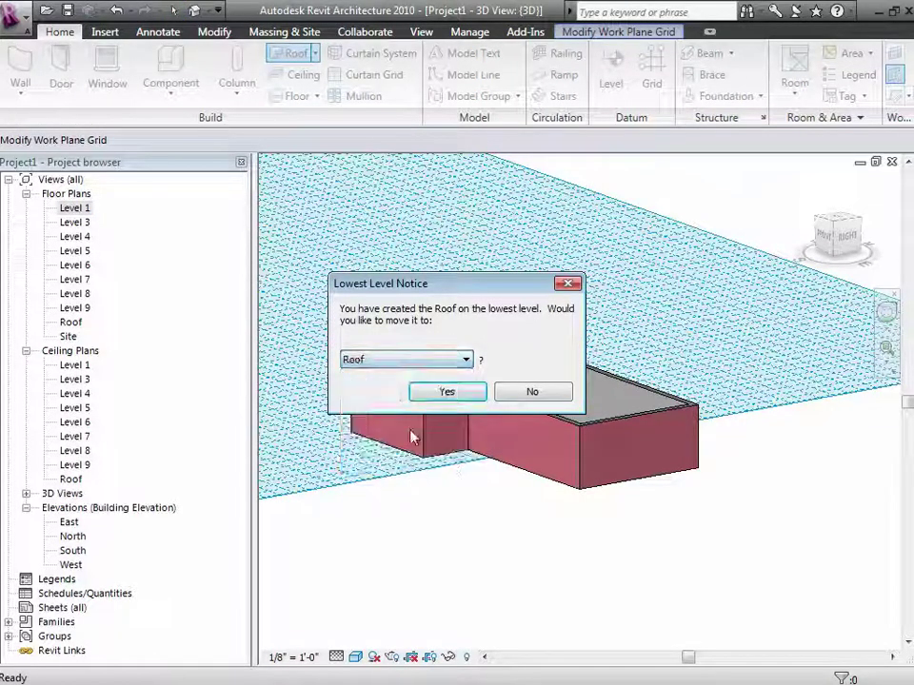
{"action": "left_click", "coordinate": [447, 393]}
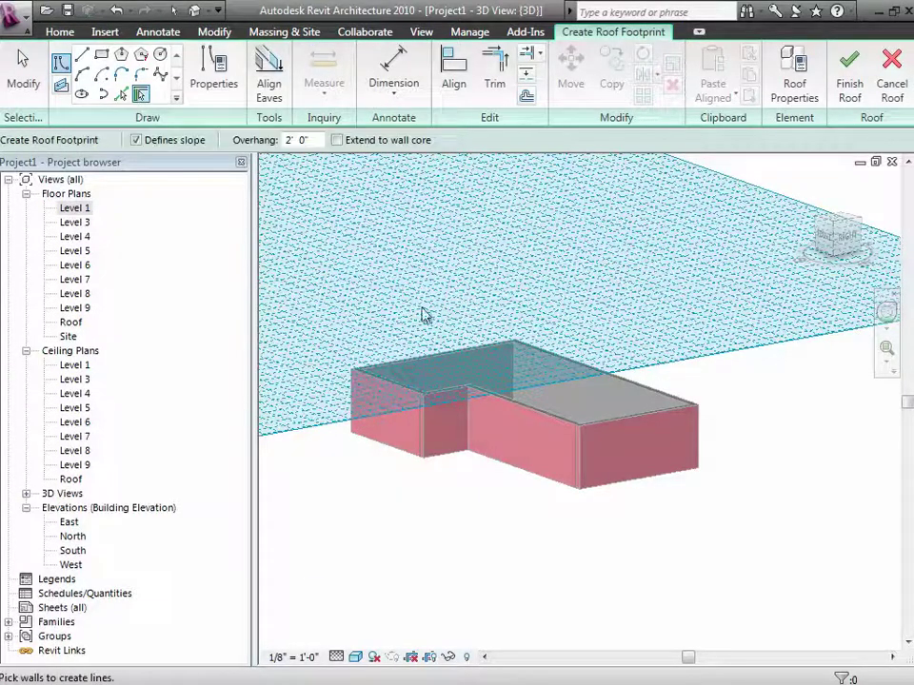
{"action": "key", "text": "Tab"}
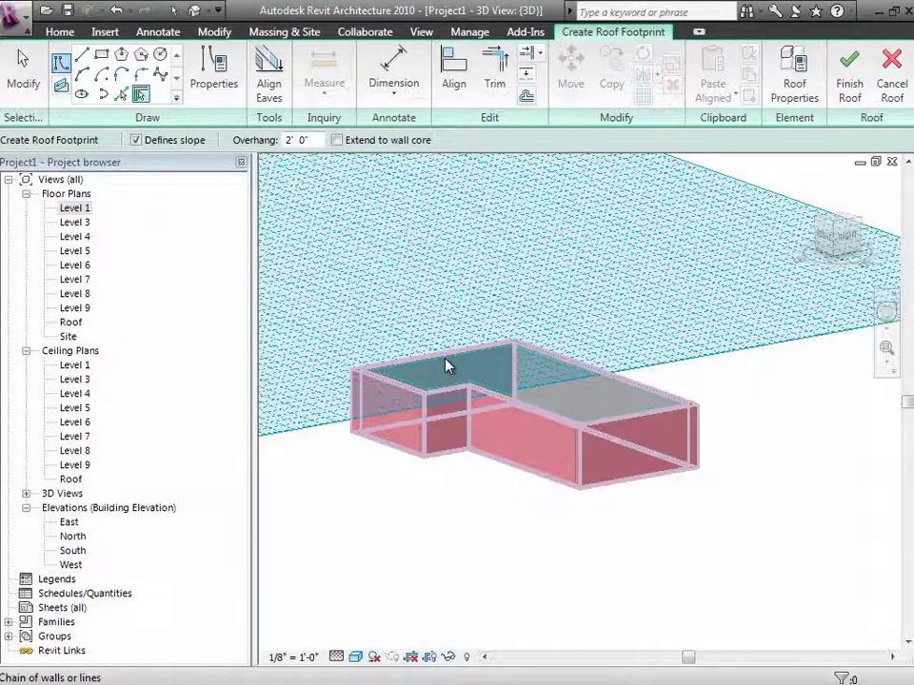
{"action": "left_click", "coordinate": [447, 365]}
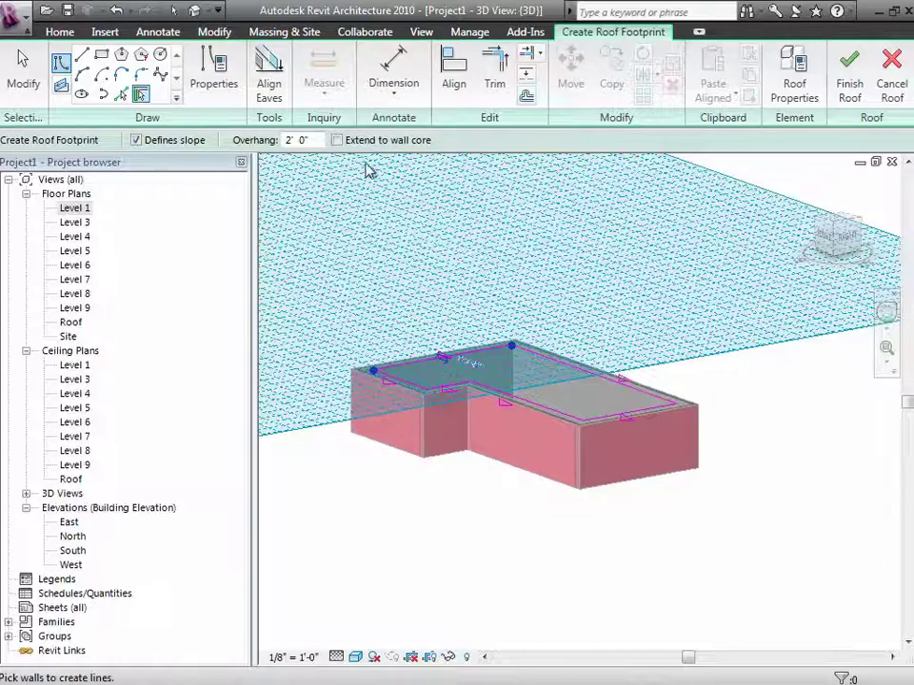
{"action": "key", "text": "Escape"}
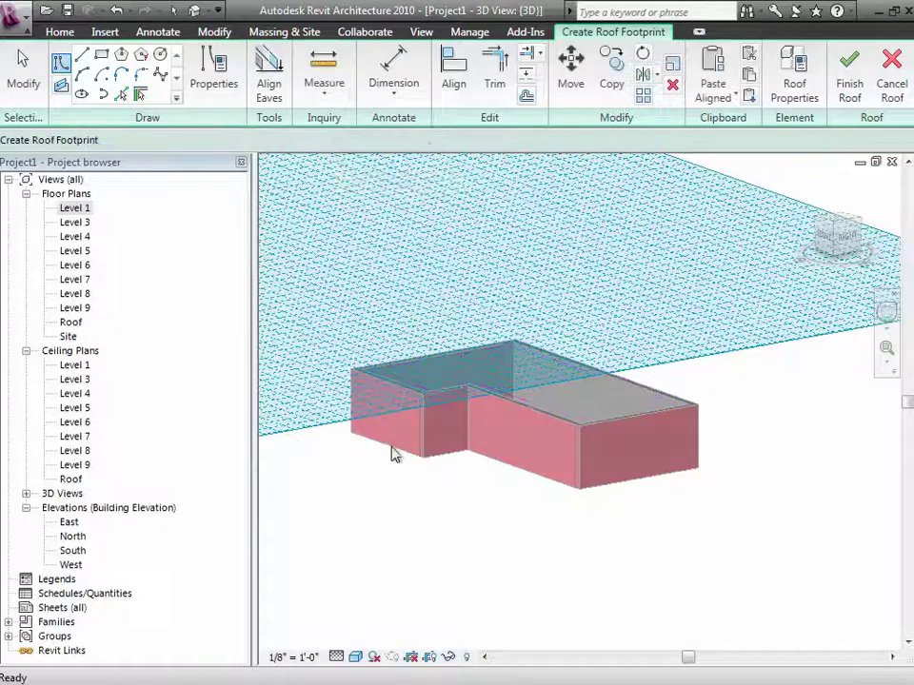
{"action": "key", "text": "Return"}
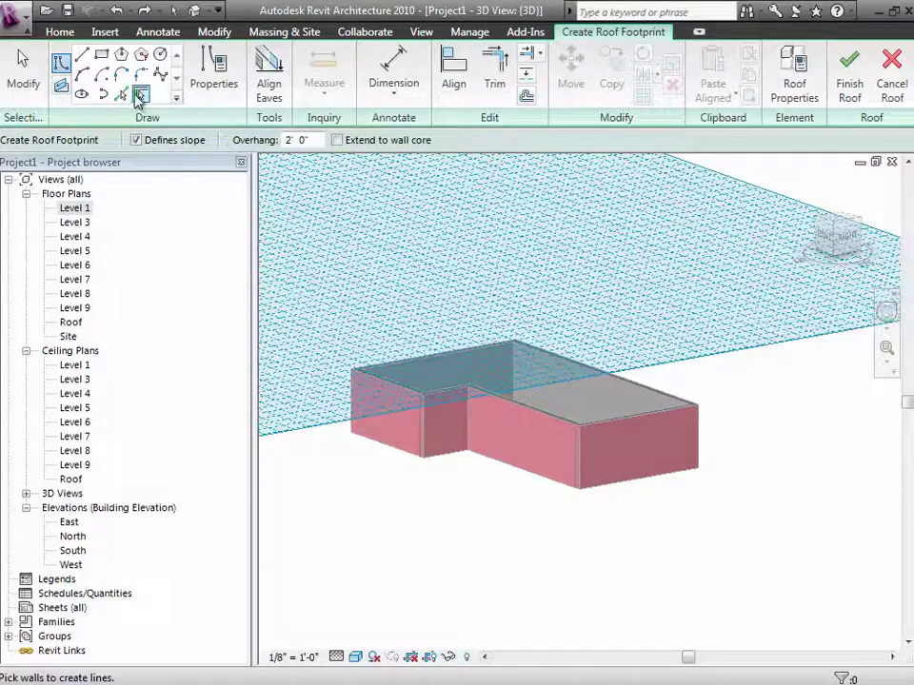
Pick the whole chain of building walls as the slope-defining roof footprint, with a 2' 0" overhang outside the walls
{"action": "key", "text": "Tab"}
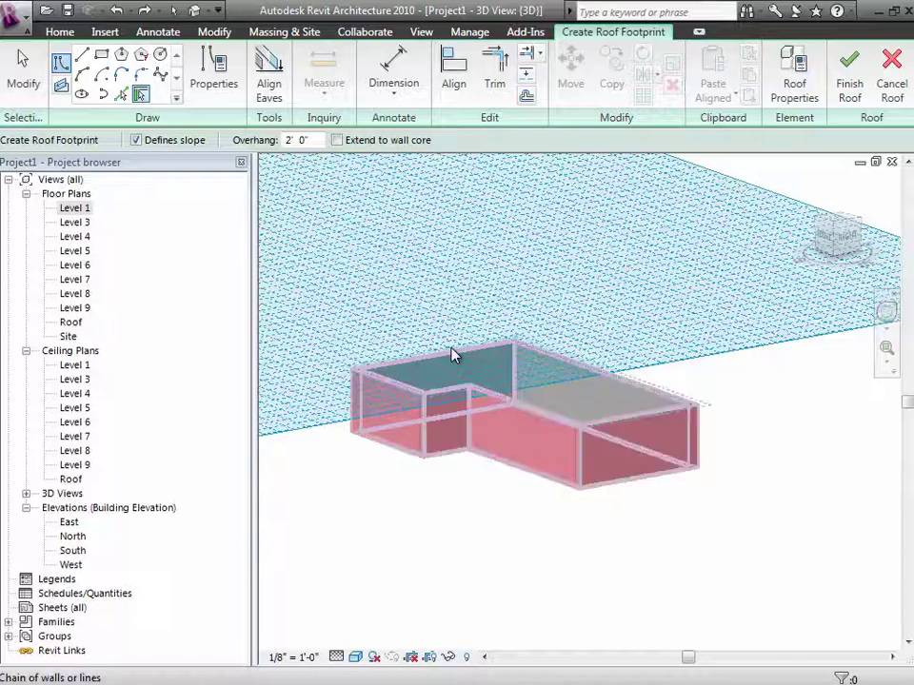
{"action": "left_click", "coordinate": [453, 355]}
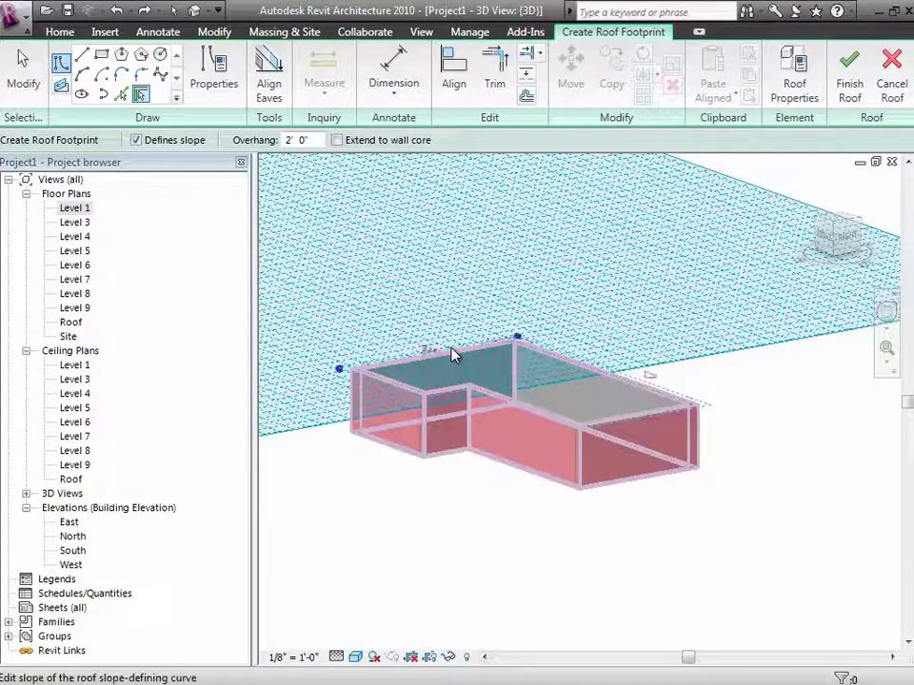
{"action": "left_click", "coordinate": [887, 320]}
{"action": "left_click_drag", "start_coordinate": [414, 445], "coordinate": [432, 505]}
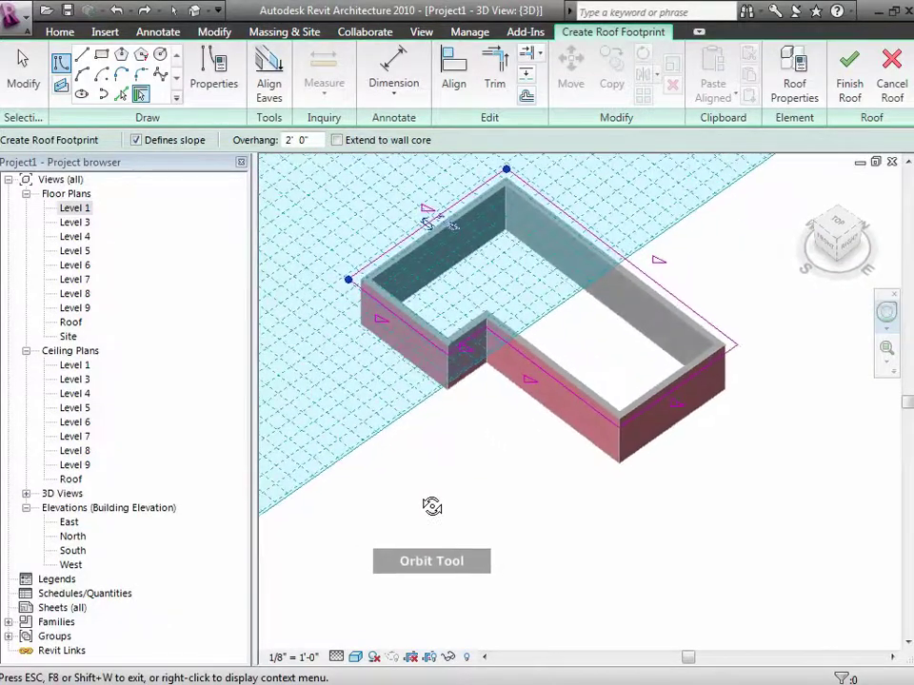
Turn off slope definition for the three parallel gable-end lines of the footprint and finish the roof
{"action": "left_click", "coordinate": [16, 81]}
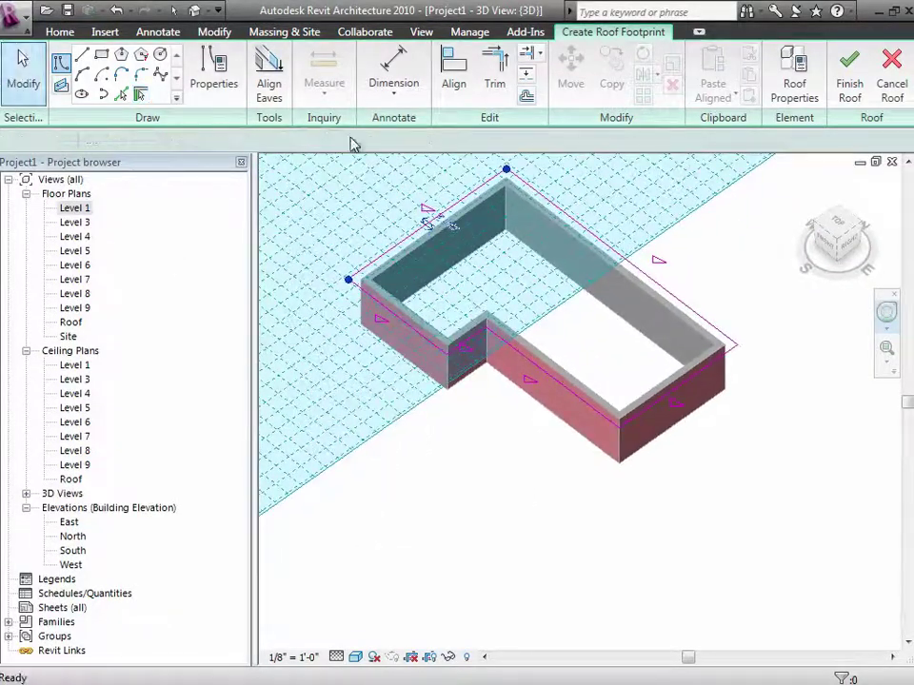
{"action": "left_click", "coordinate": [407, 245]}
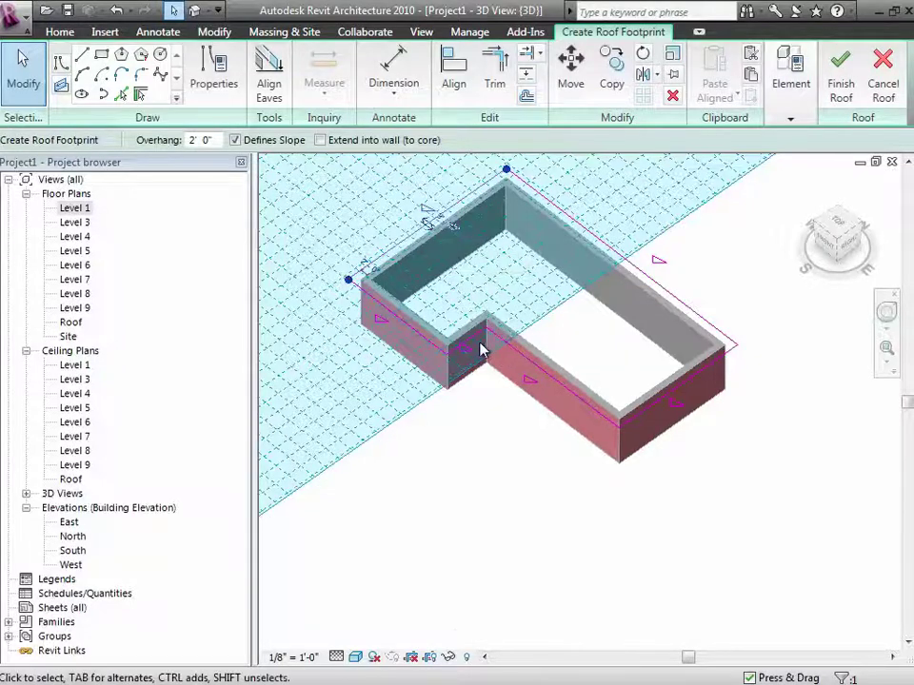
{"action": "left_click", "coordinate": [655, 414], "text": "ctrl"}
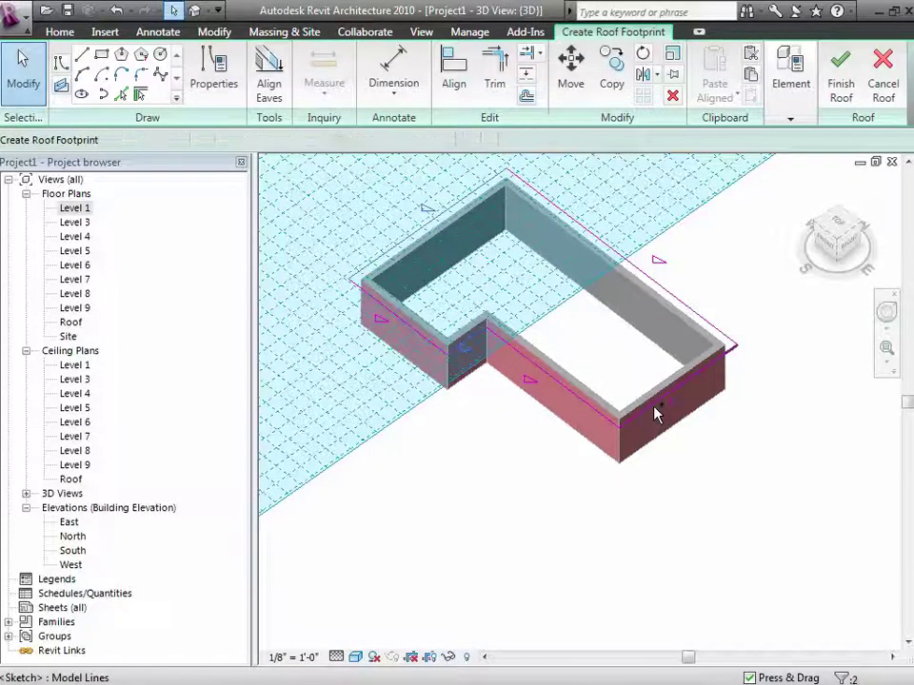
{"action": "left_click", "coordinate": [655, 414], "text": "ctrl"}
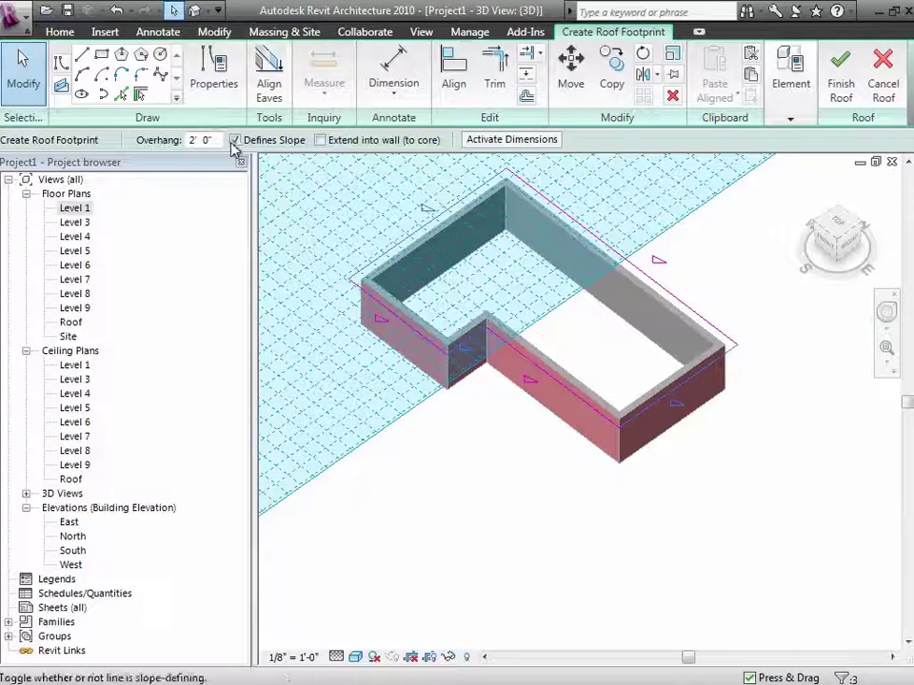
{"action": "left_click", "coordinate": [234, 139]}
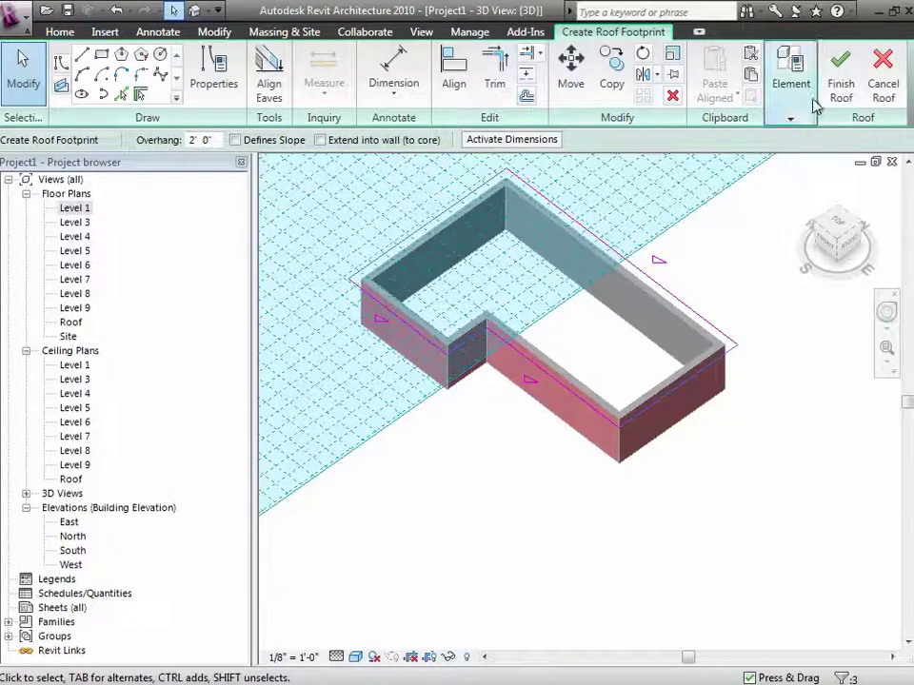
{"action": "left_click", "coordinate": [839, 87]}
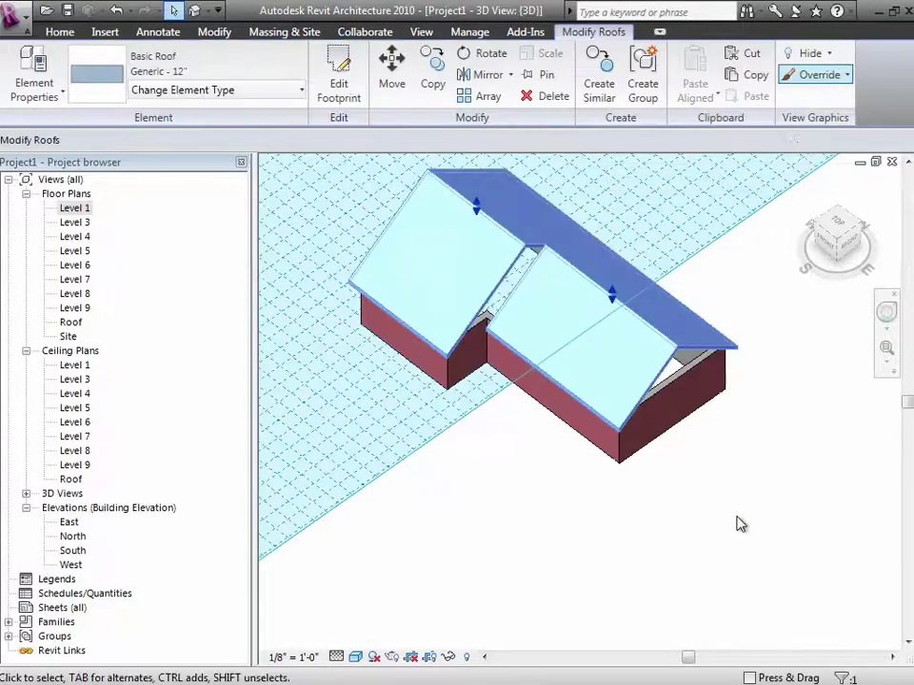
{"action": "left_click", "coordinate": [741, 524]}
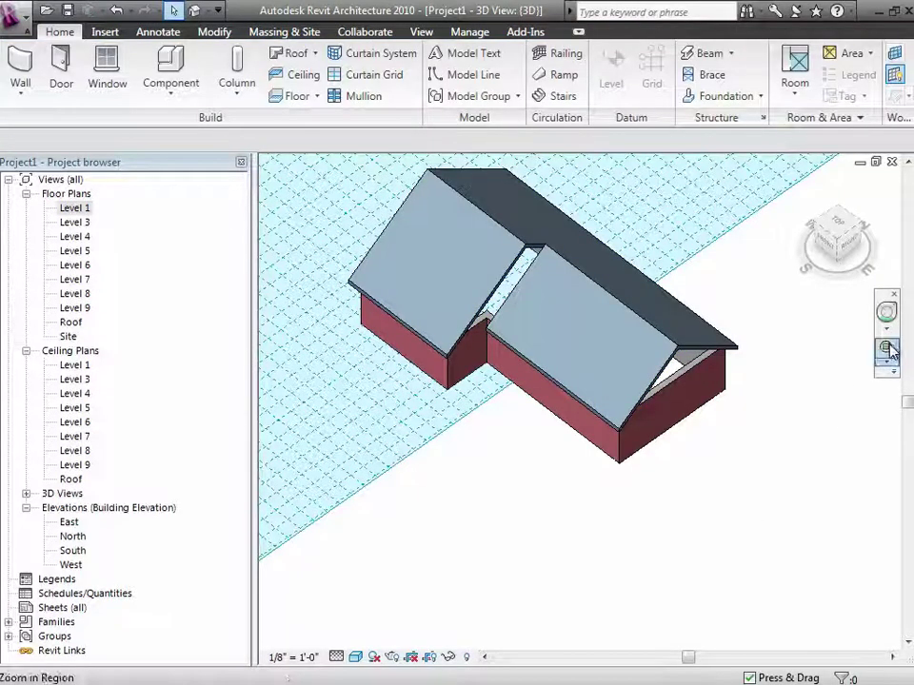
Select the whole chain of building walls and attach their tops to the gable roof
{"action": "left_click", "coordinate": [887, 349]}
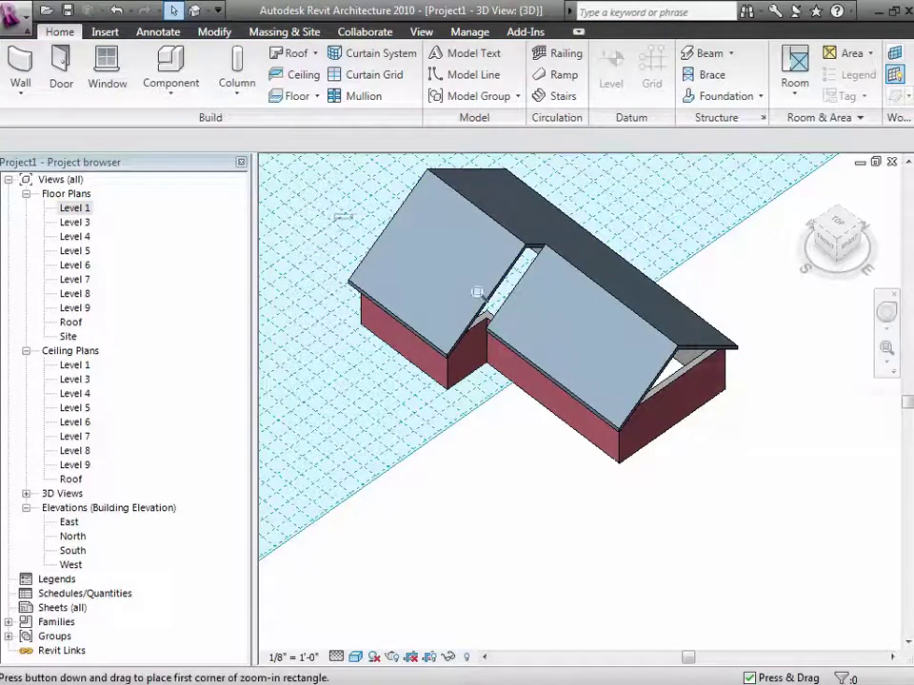
{"action": "left_click_drag", "start_coordinate": [335, 216], "coordinate": [690, 444]}
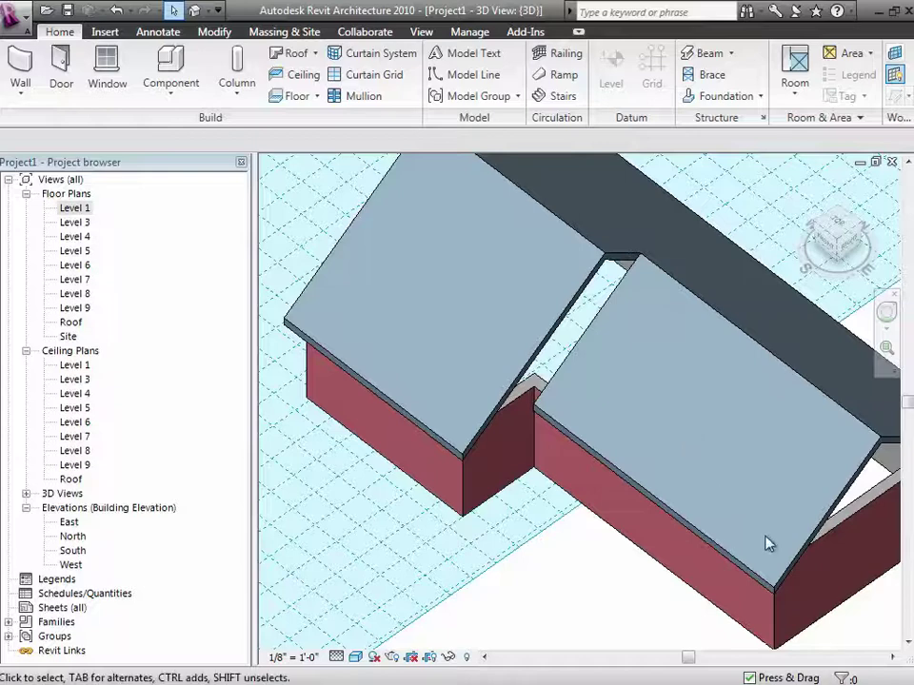
{"action": "key", "text": "Tab"}
{"action": "left_click", "coordinate": [850, 522]}
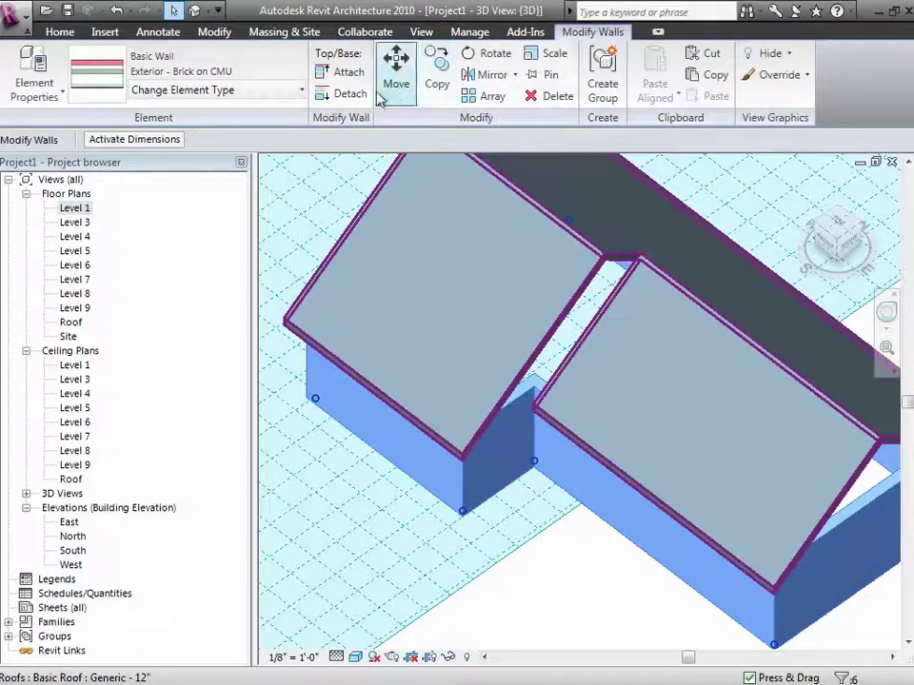
{"action": "left_click", "coordinate": [349, 72]}
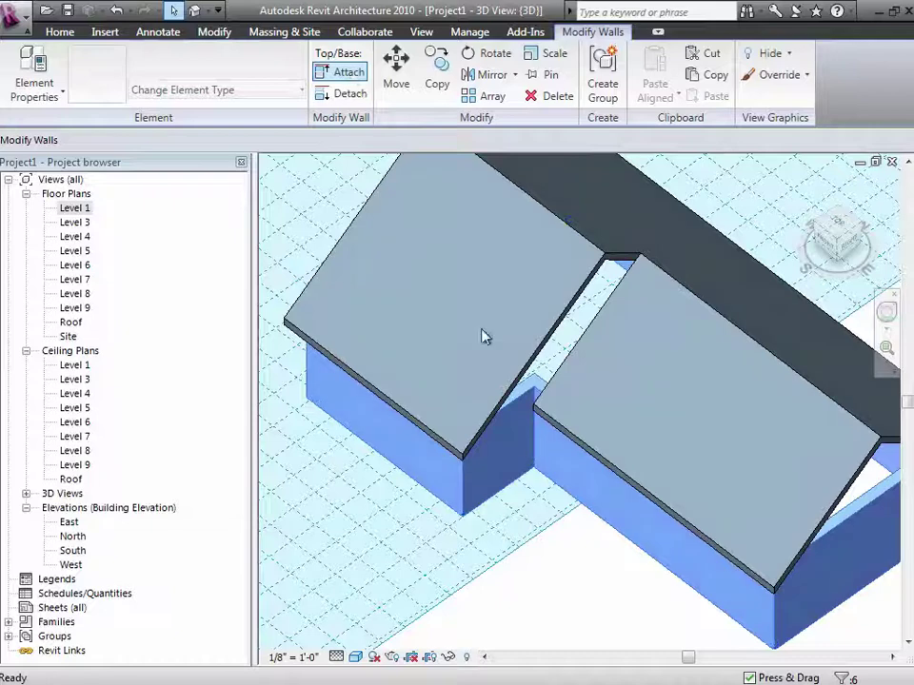
{"action": "left_click", "coordinate": [526, 381]}
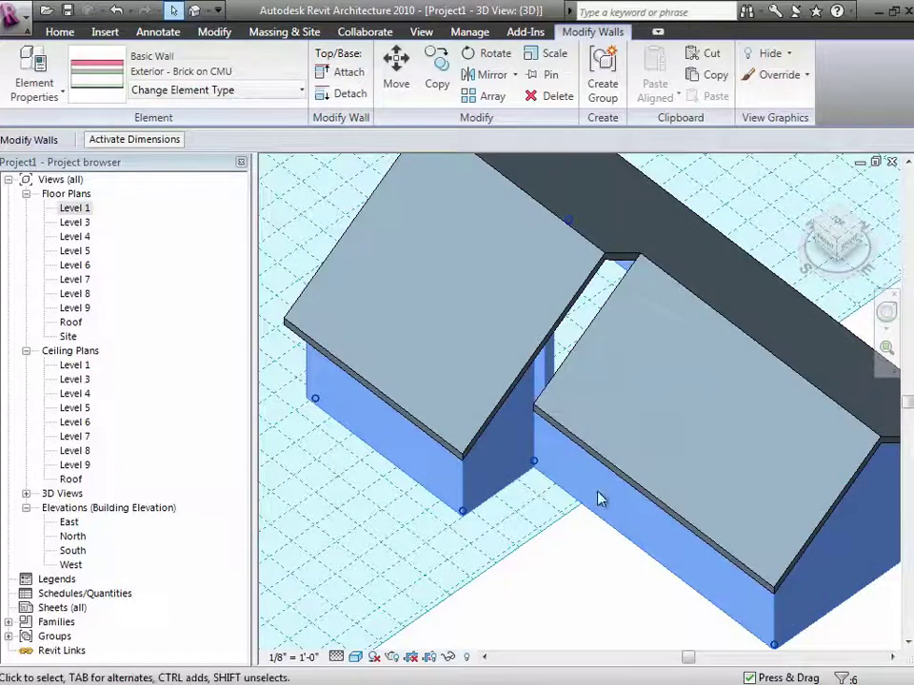
Use Join/Unjoin Roof to extend the lower roof's inner gable edge to the end wall face of the adjacent taller wing
{"action": "left_click", "coordinate": [639, 624]}
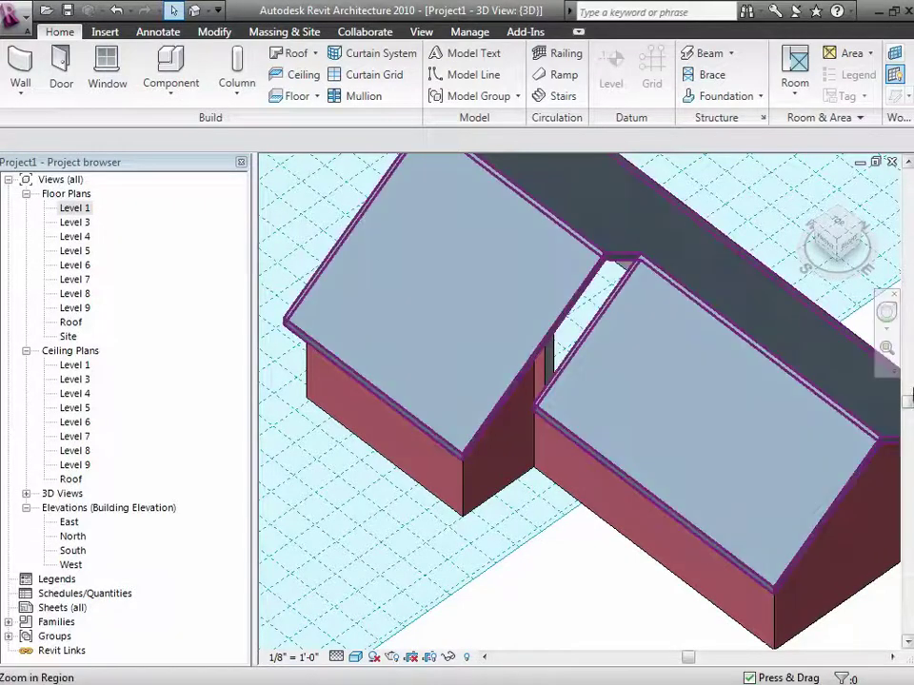
{"action": "left_click", "coordinate": [886, 312]}
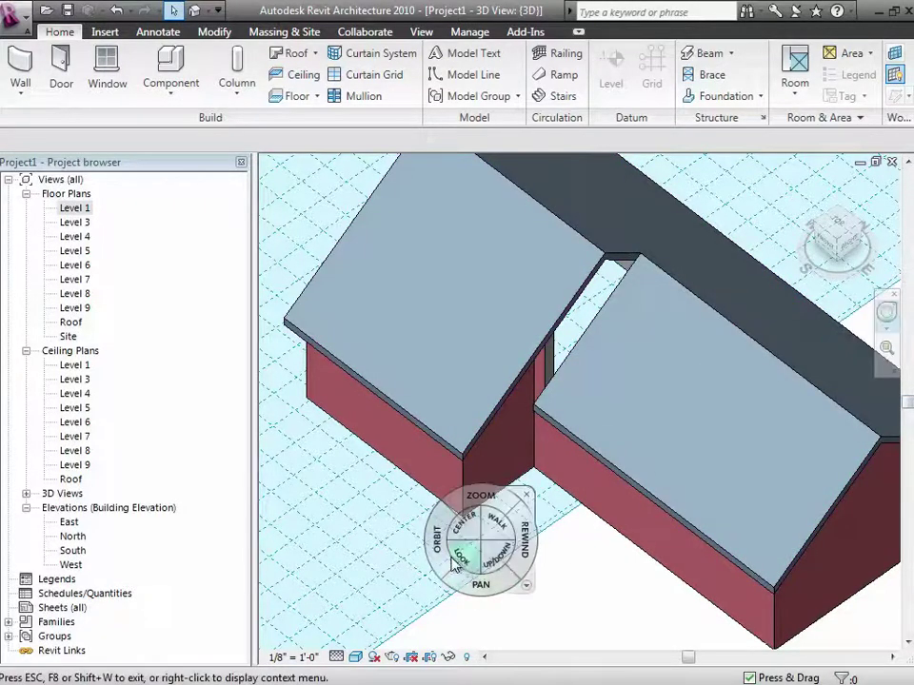
{"action": "left_click_drag", "start_coordinate": [464, 553], "coordinate": [499, 493]}
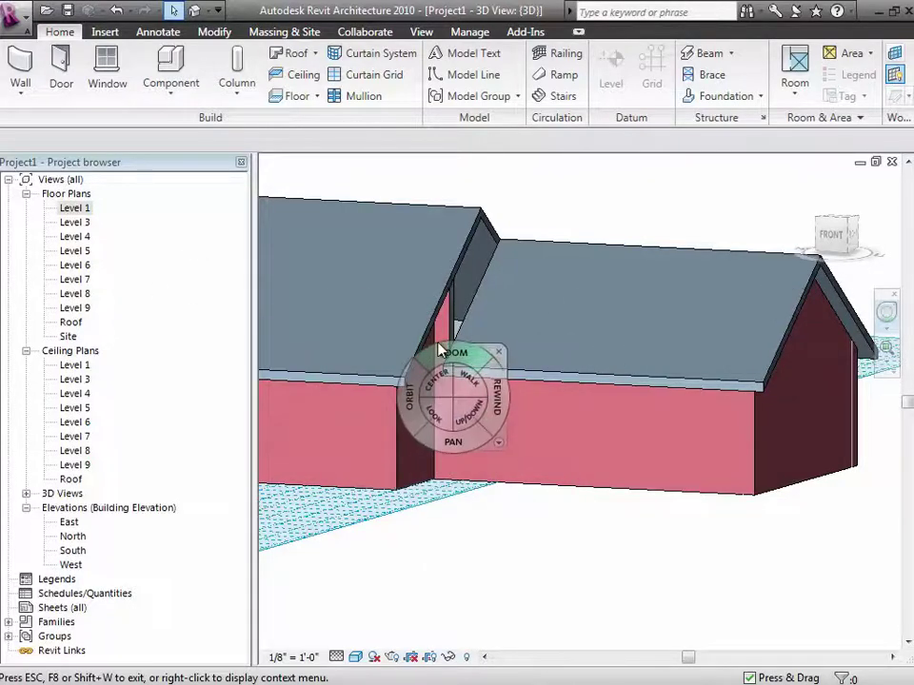
{"action": "key", "text": "Escape"}
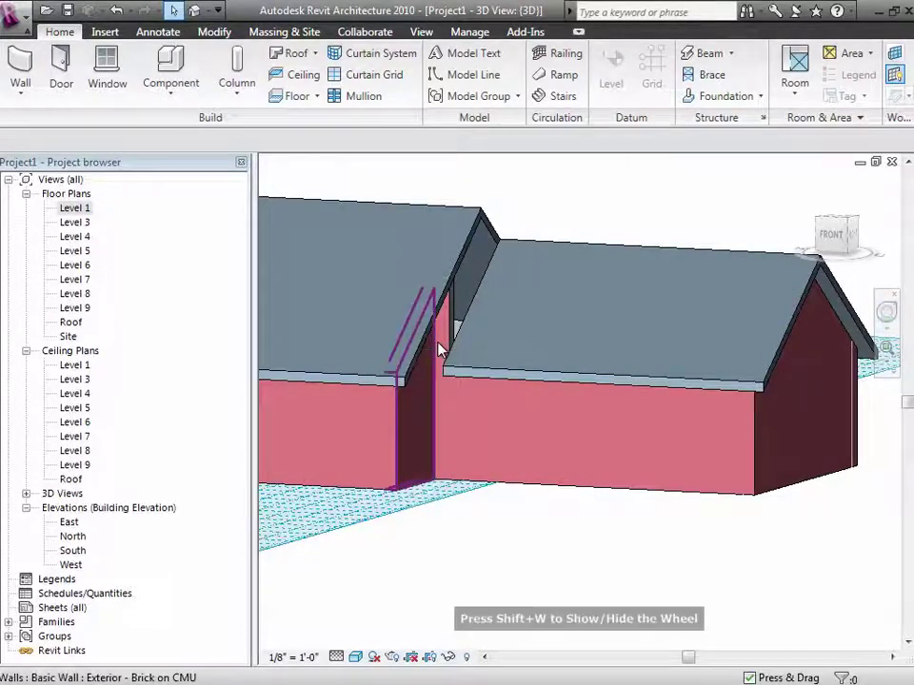
{"action": "left_click", "coordinate": [534, 247]}
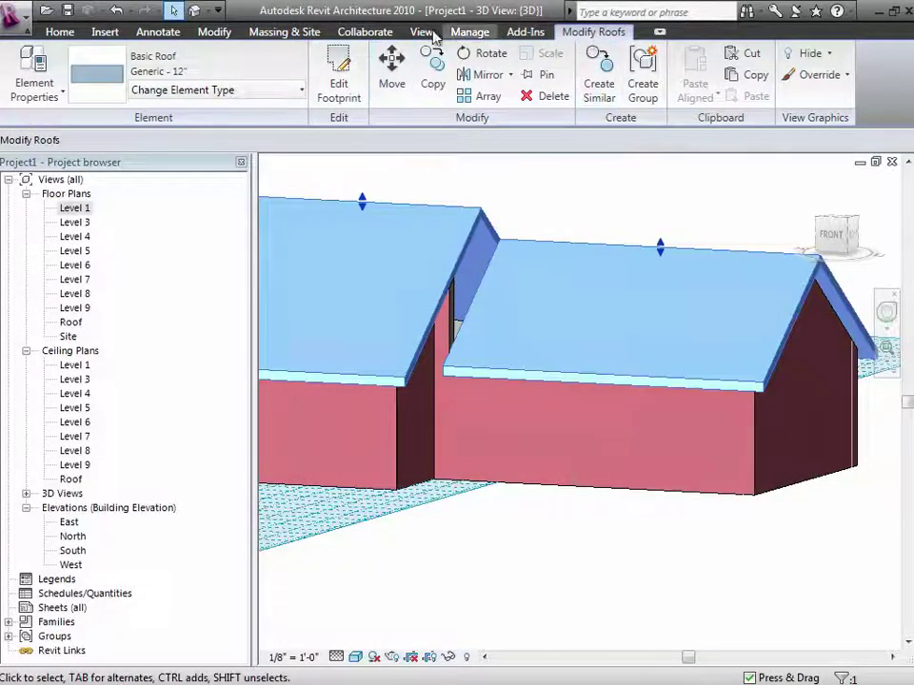
{"action": "left_click", "coordinate": [214, 32]}
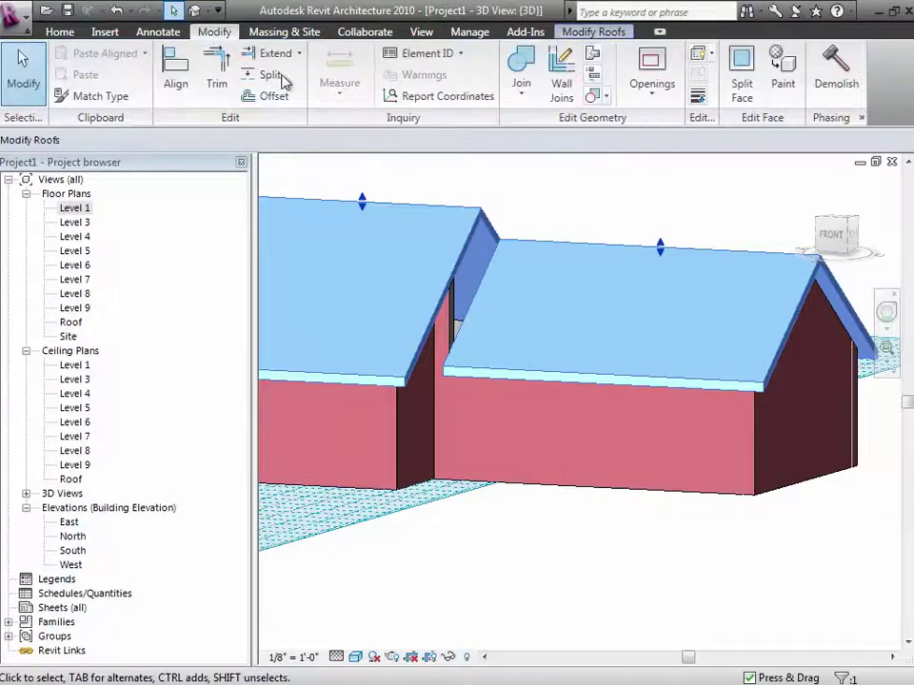
{"action": "left_click", "coordinate": [593, 55]}
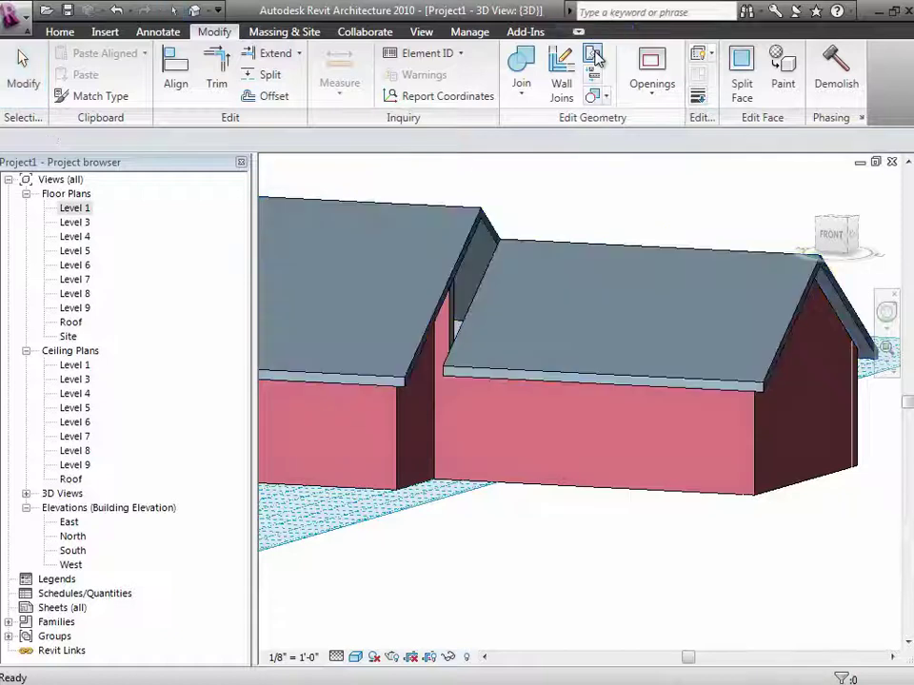
{"action": "left_click", "coordinate": [492, 277]}
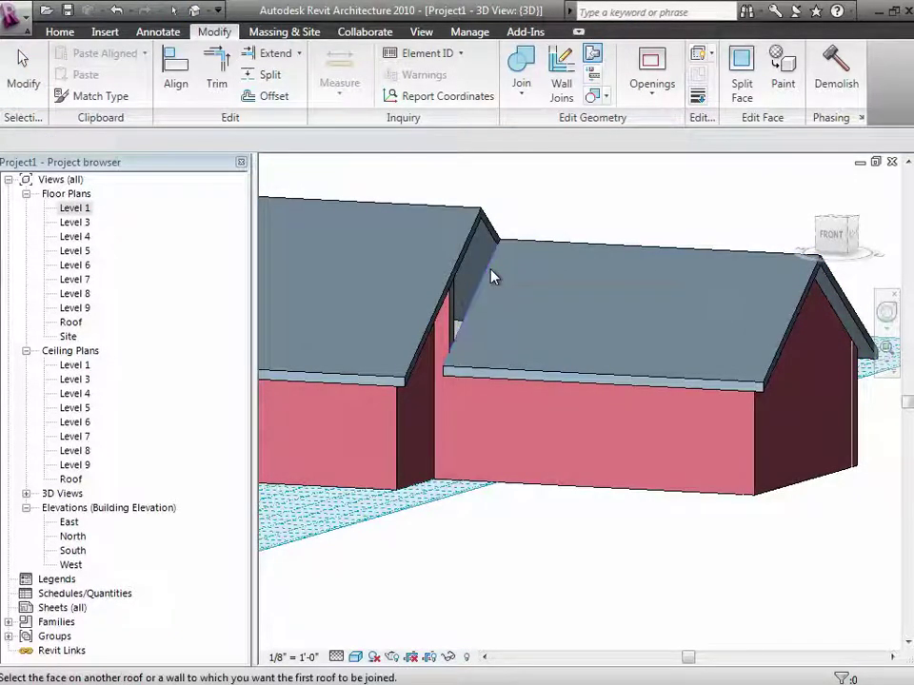
{"action": "left_click", "coordinate": [424, 490]}
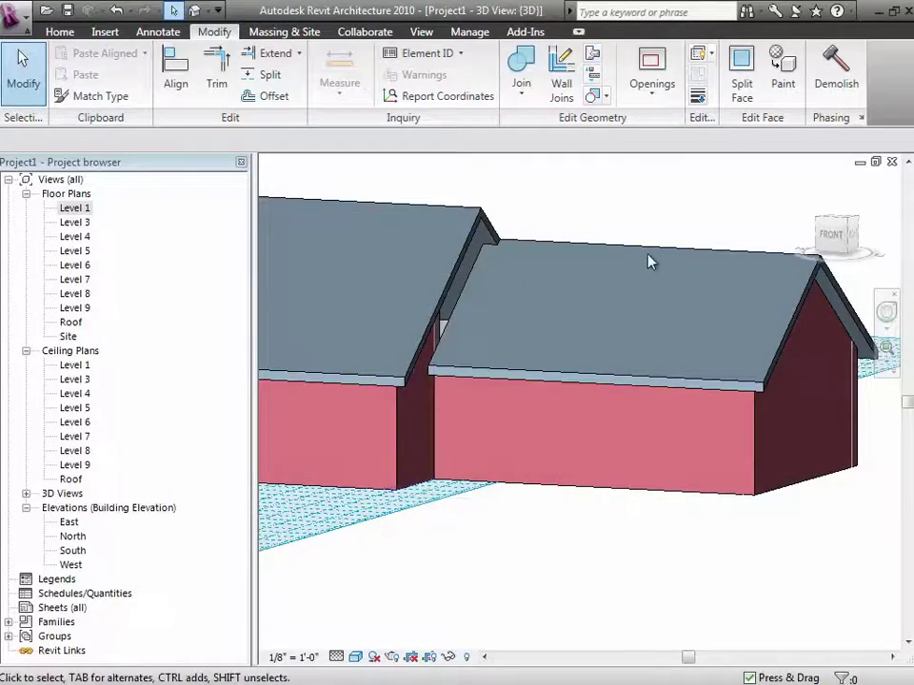